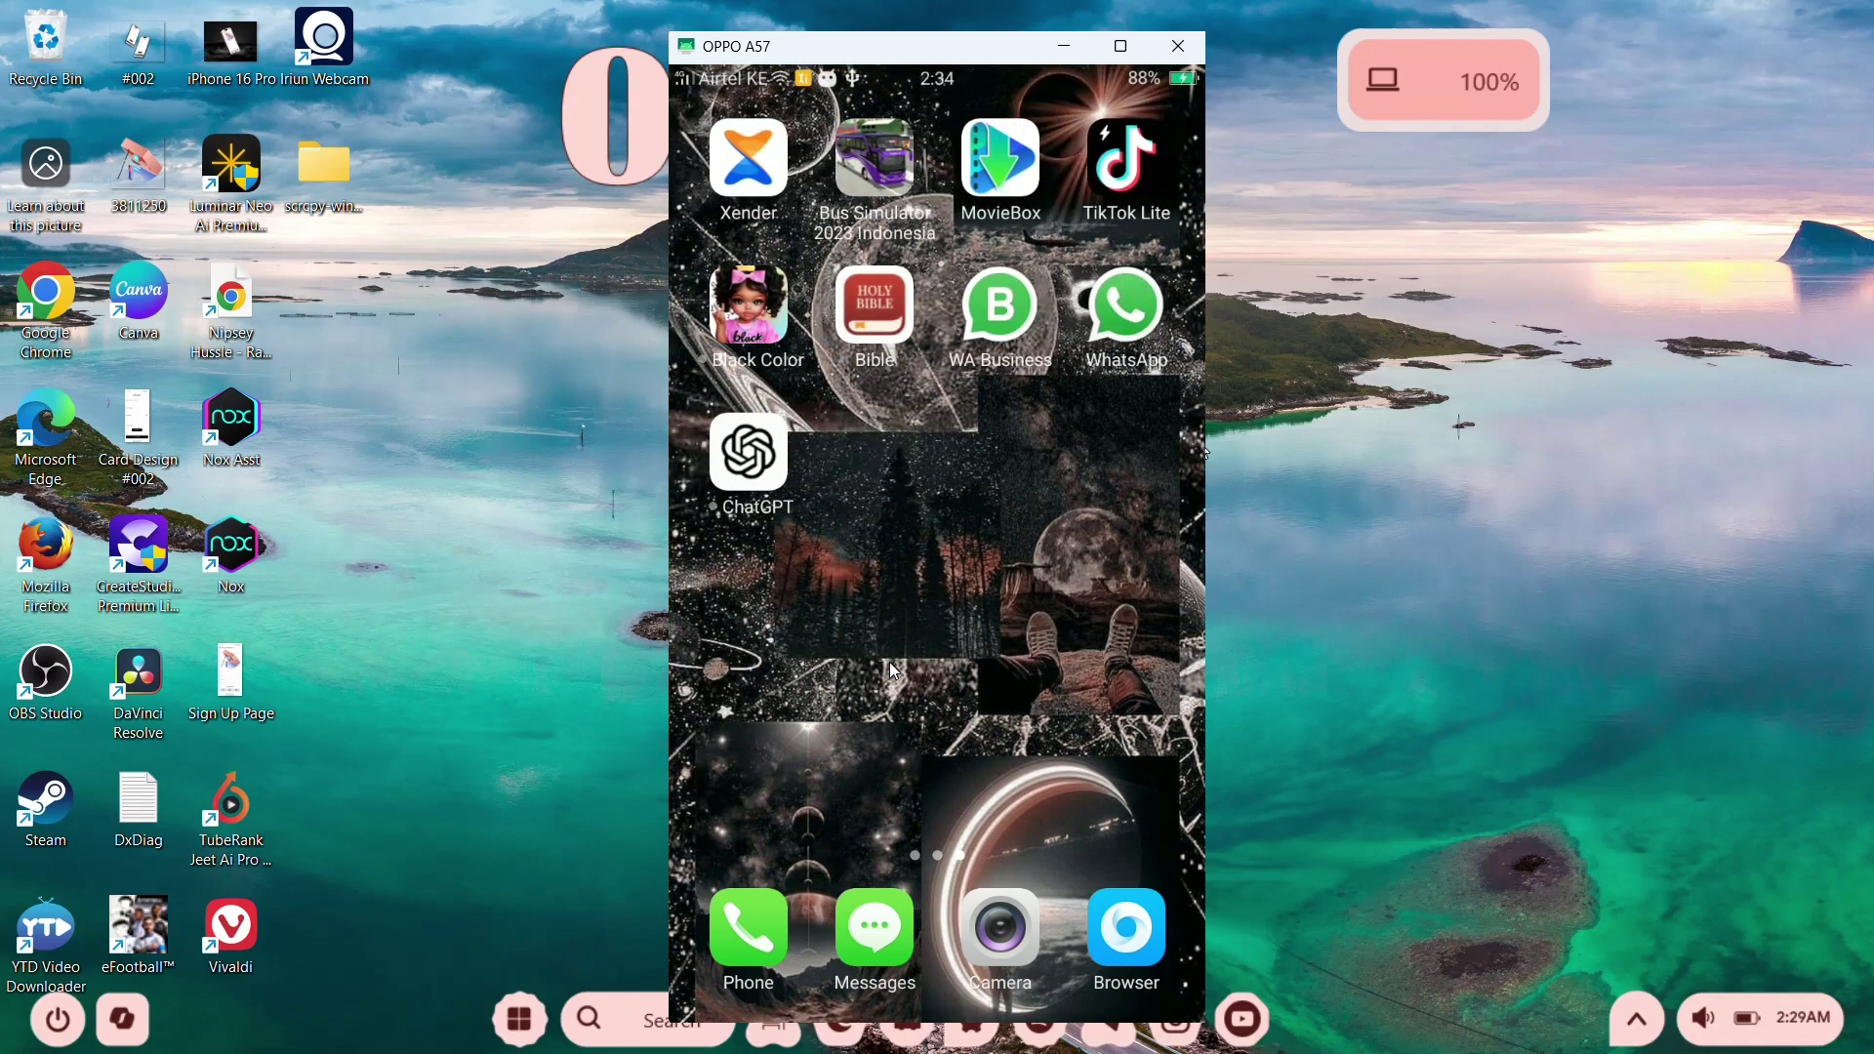
Send 'Good evening' to ChatGPT on the mirrored phone, then close the scrcpy mirror window.
click(753, 459)
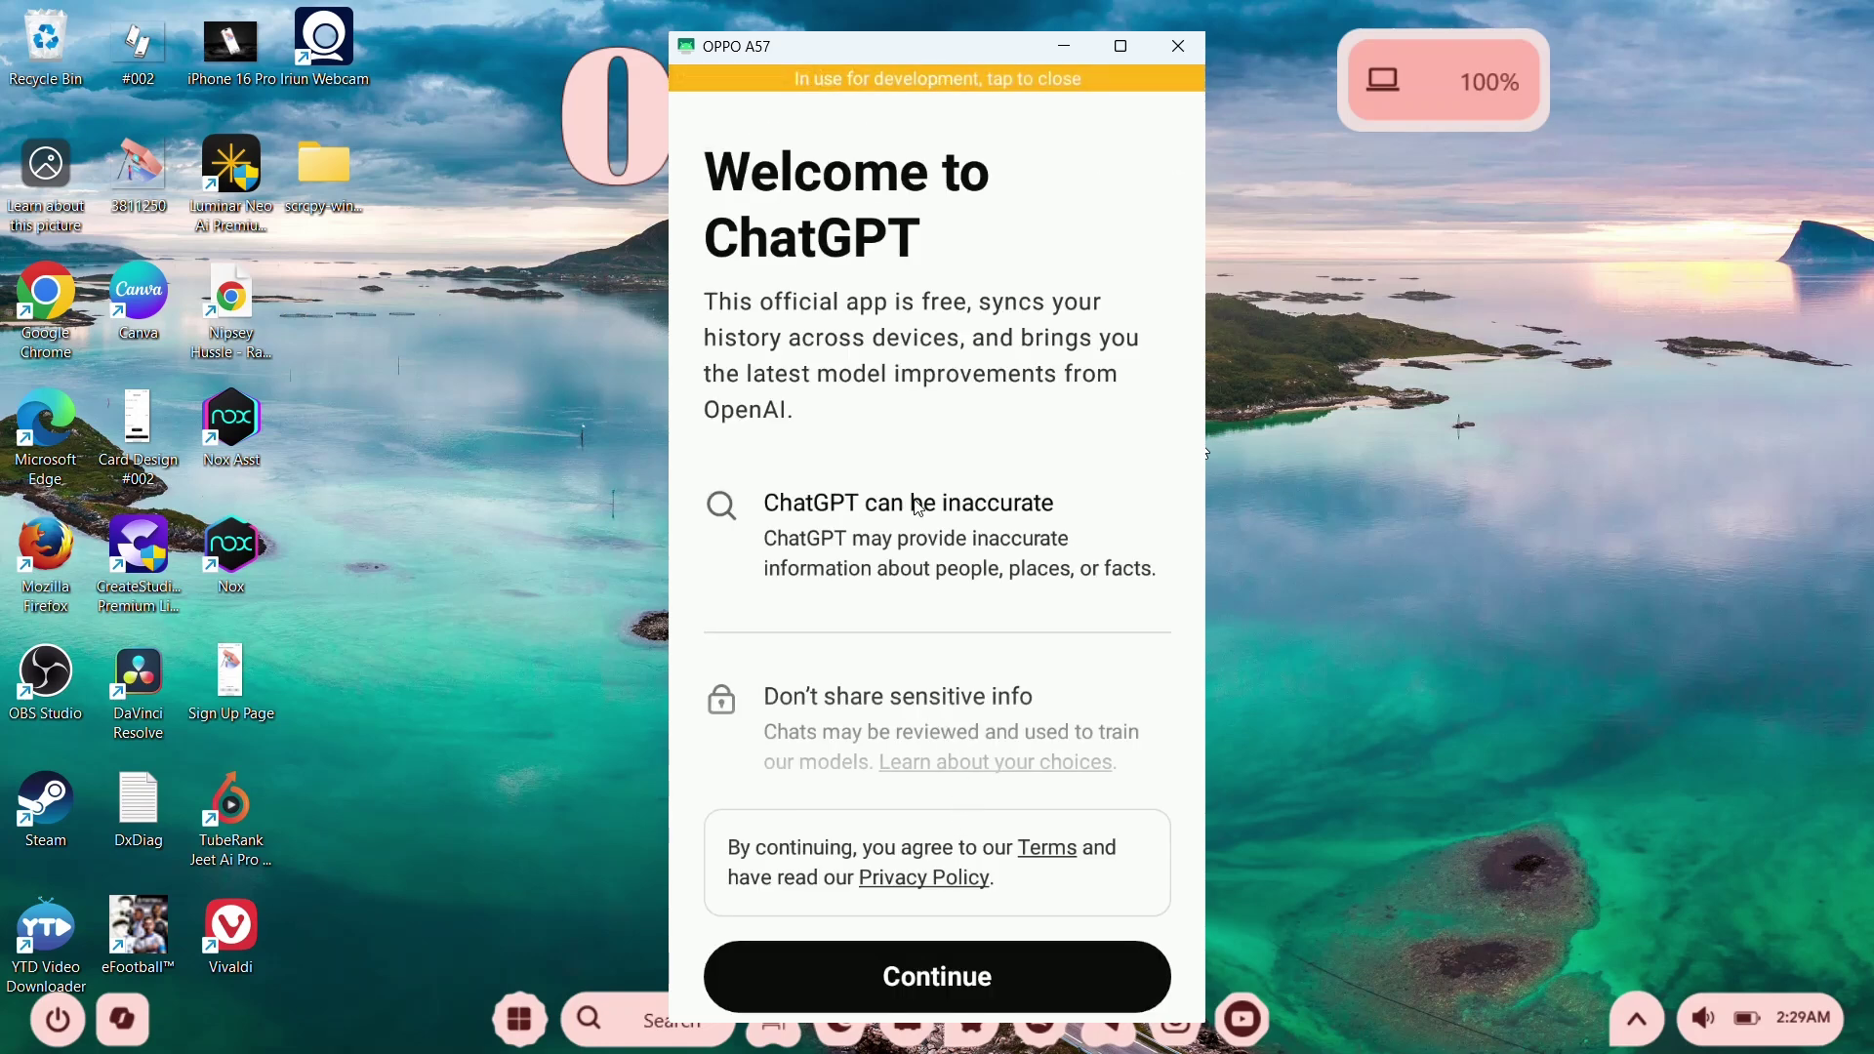
click(940, 961)
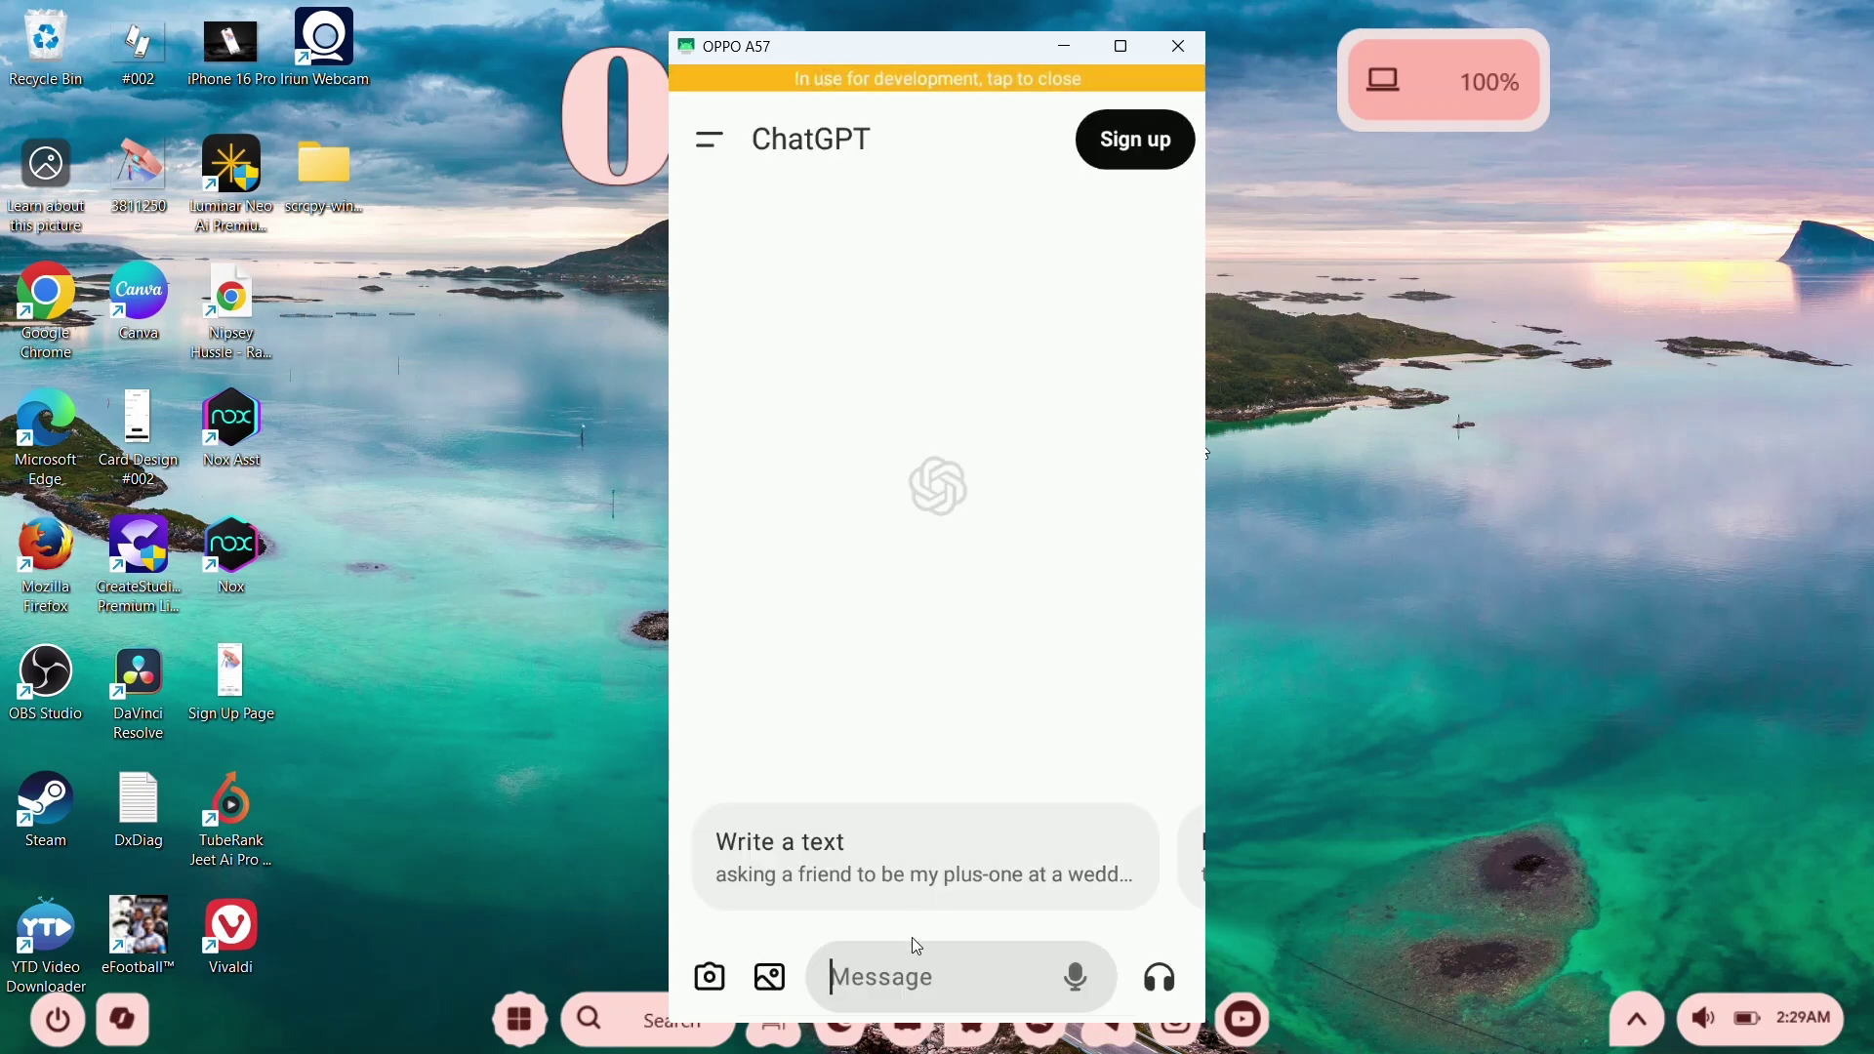
text(Go)
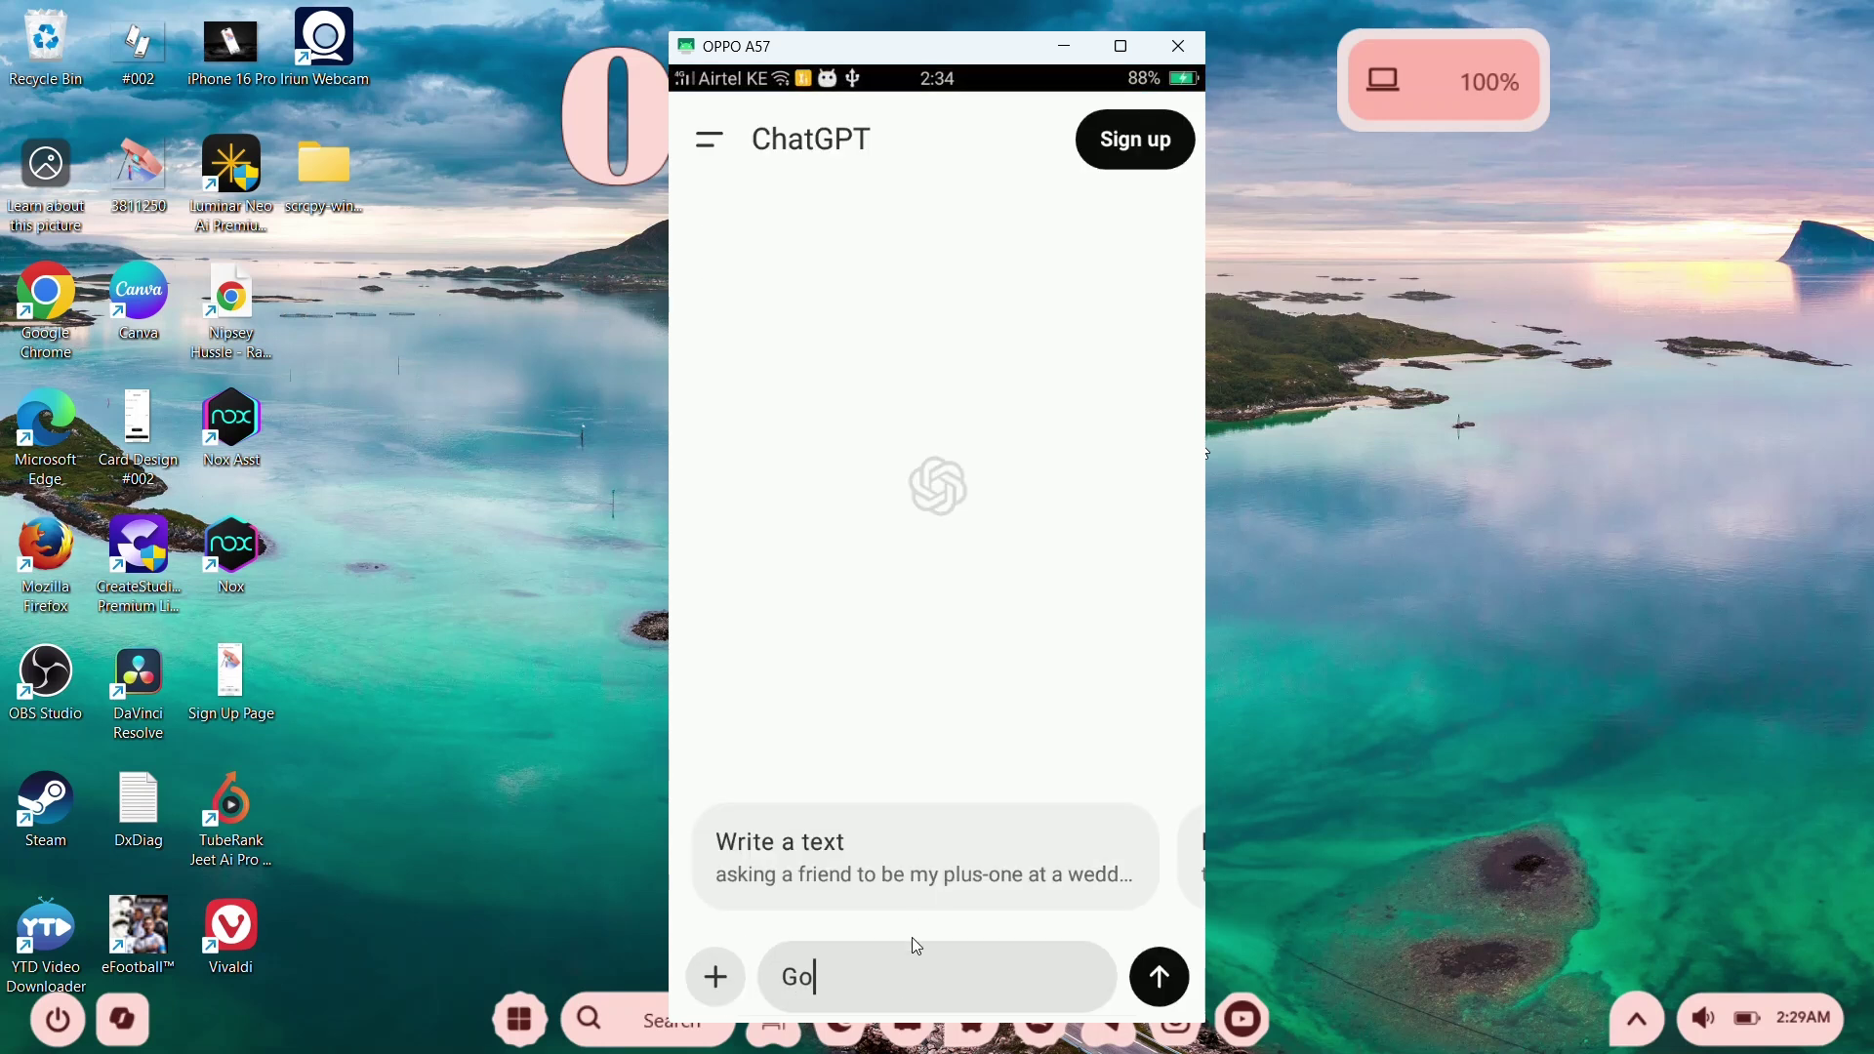
text(od eve)
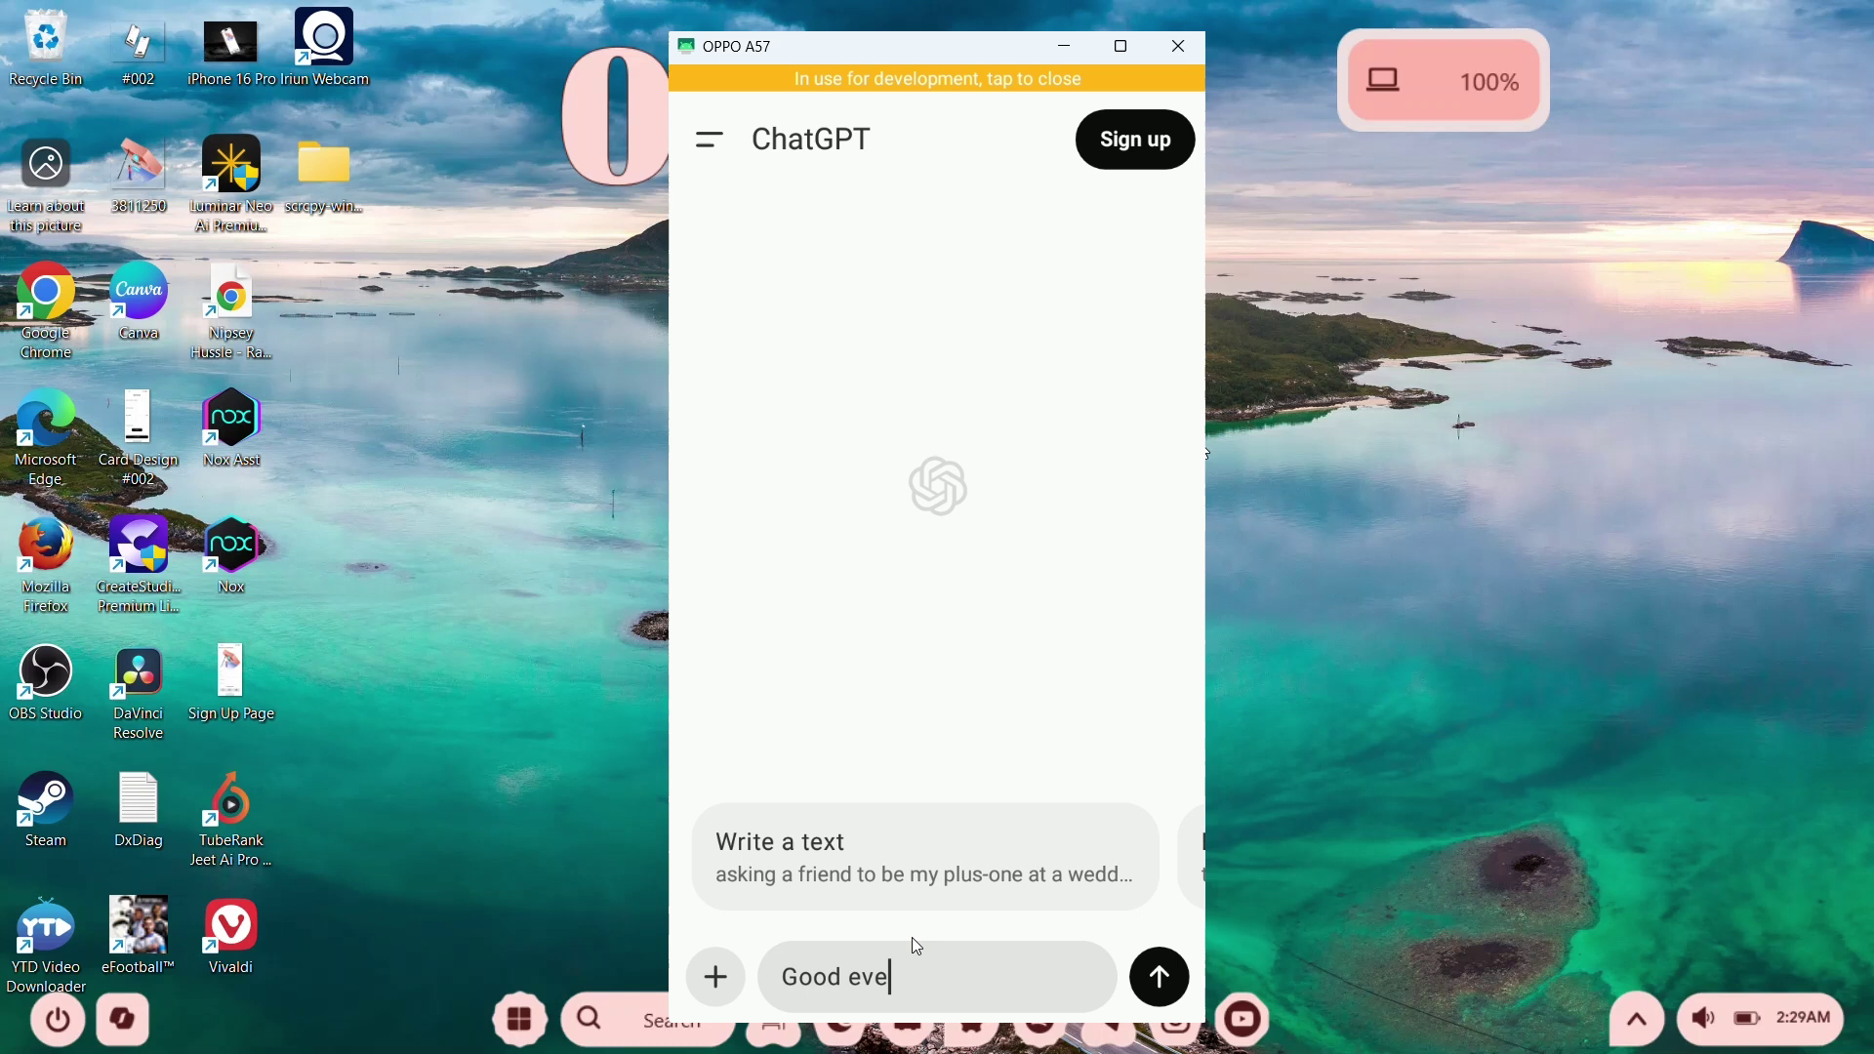
text(ning)
key(Return)
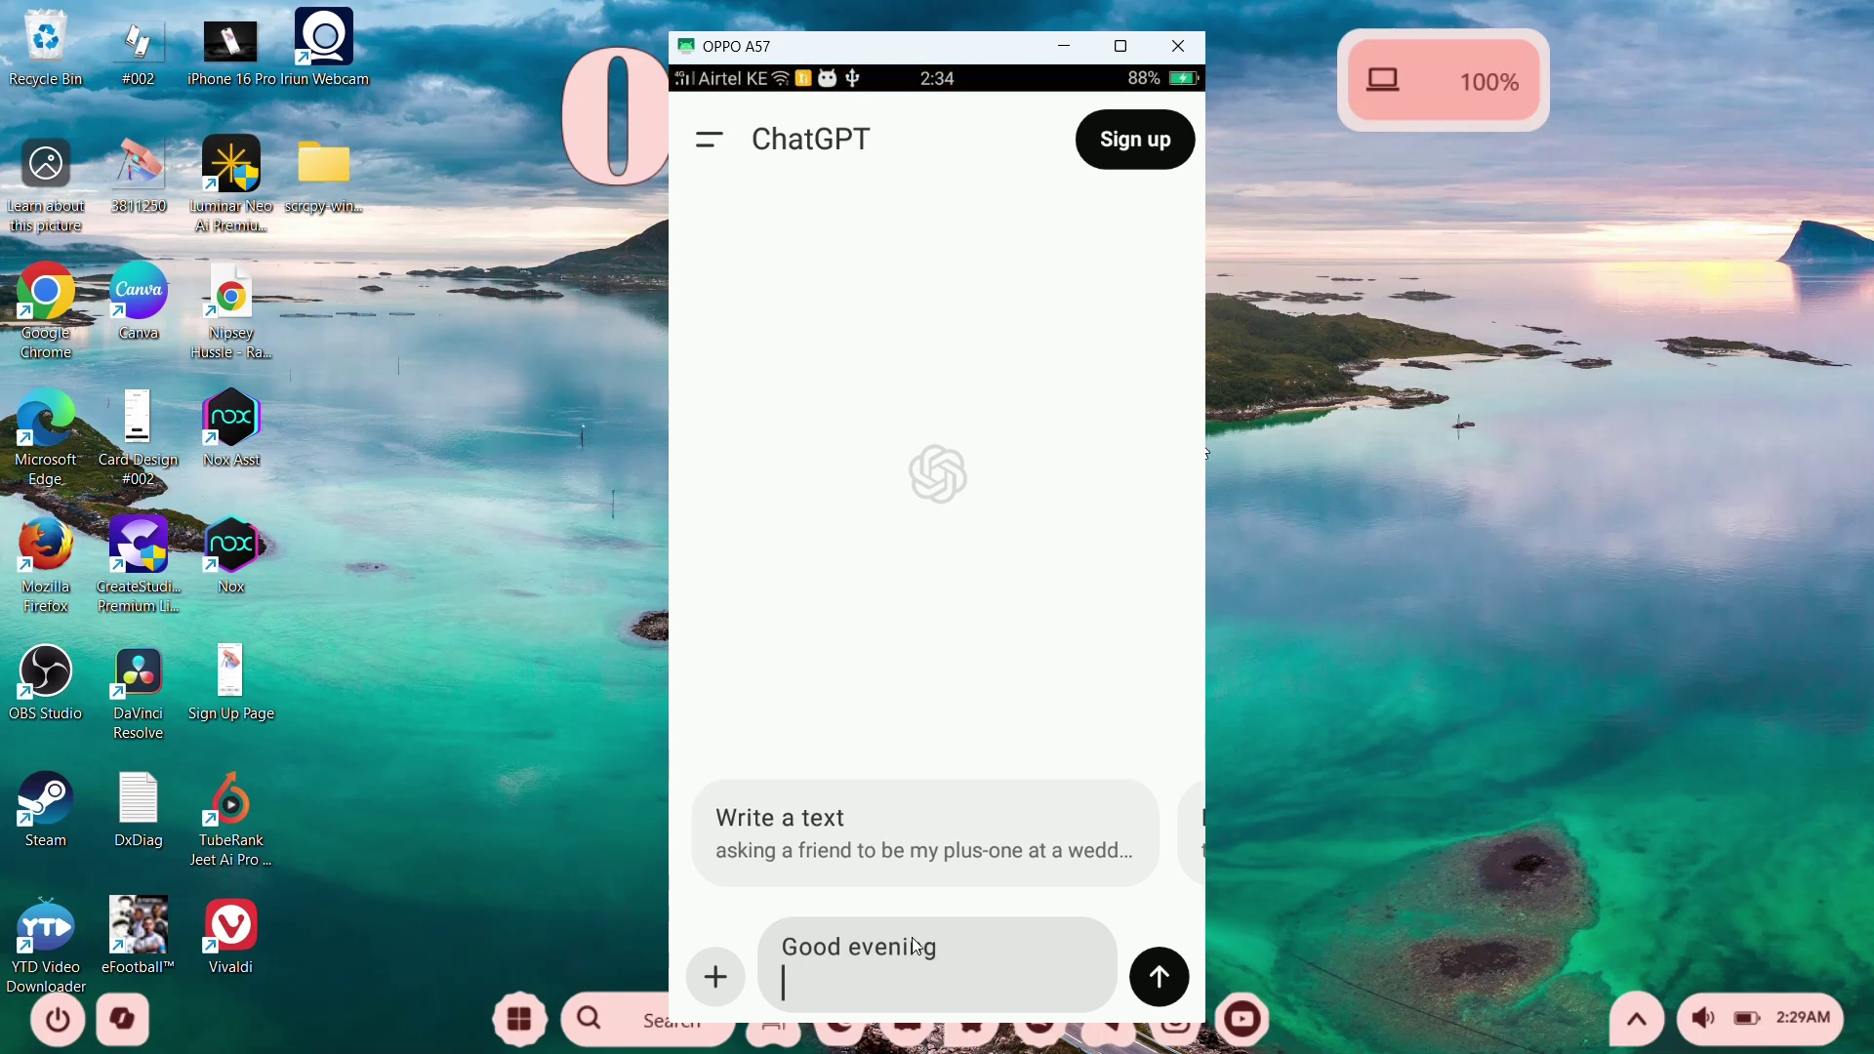
click(1159, 977)
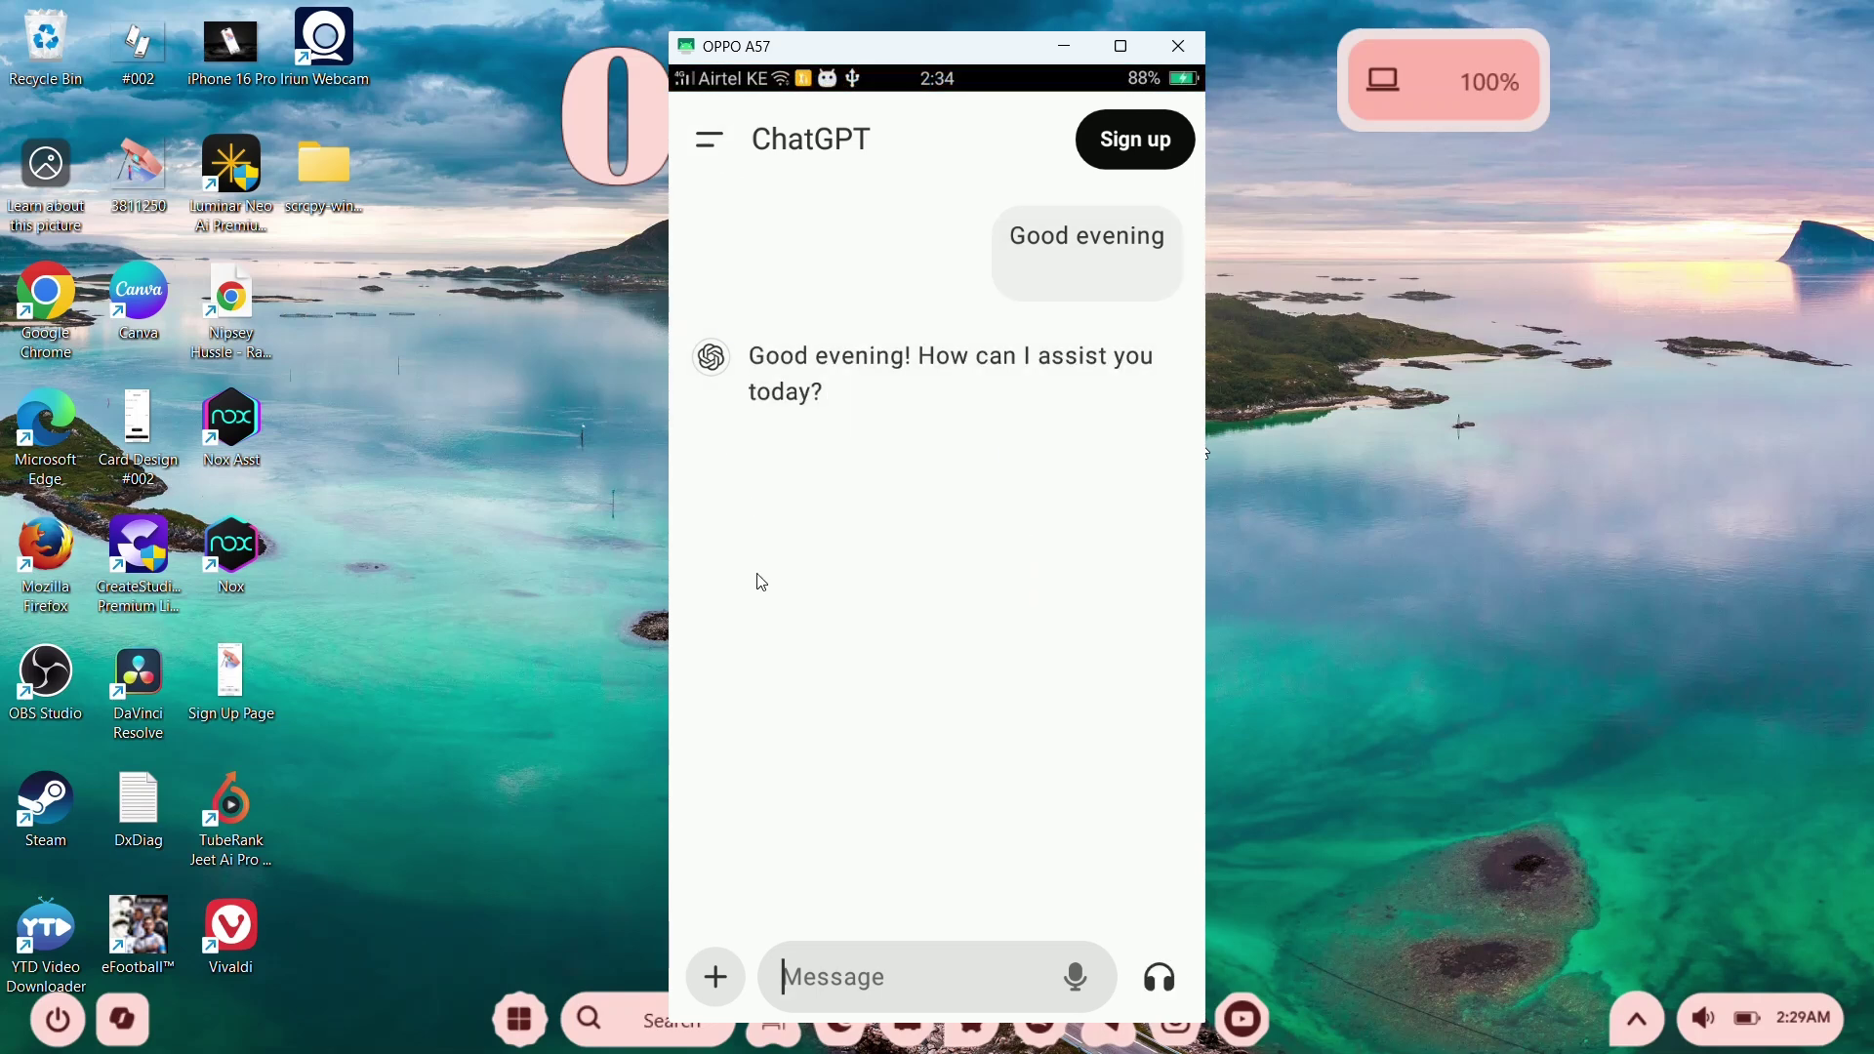
key(alt+F4)
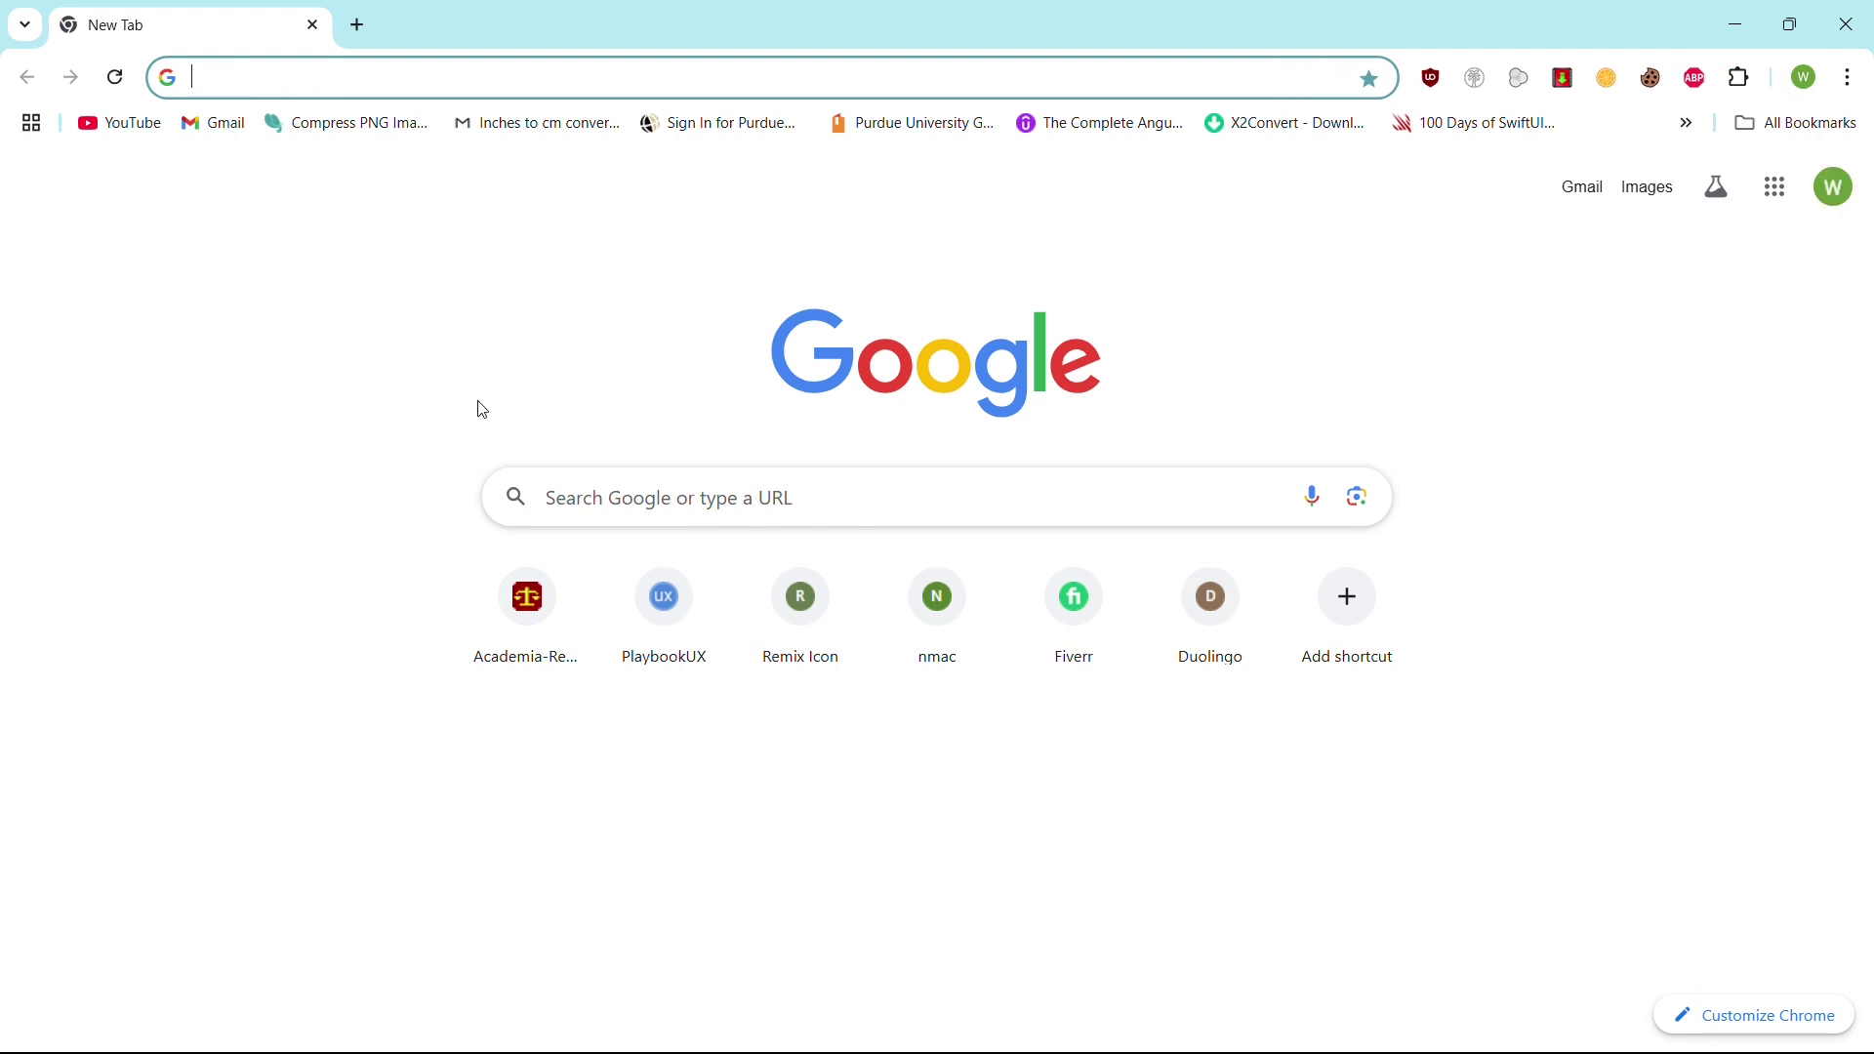
Search for 'screen copy GitHub' and open the Genymobile/scrcpy repository.
click(273, 74)
text(screen copy GitHub)
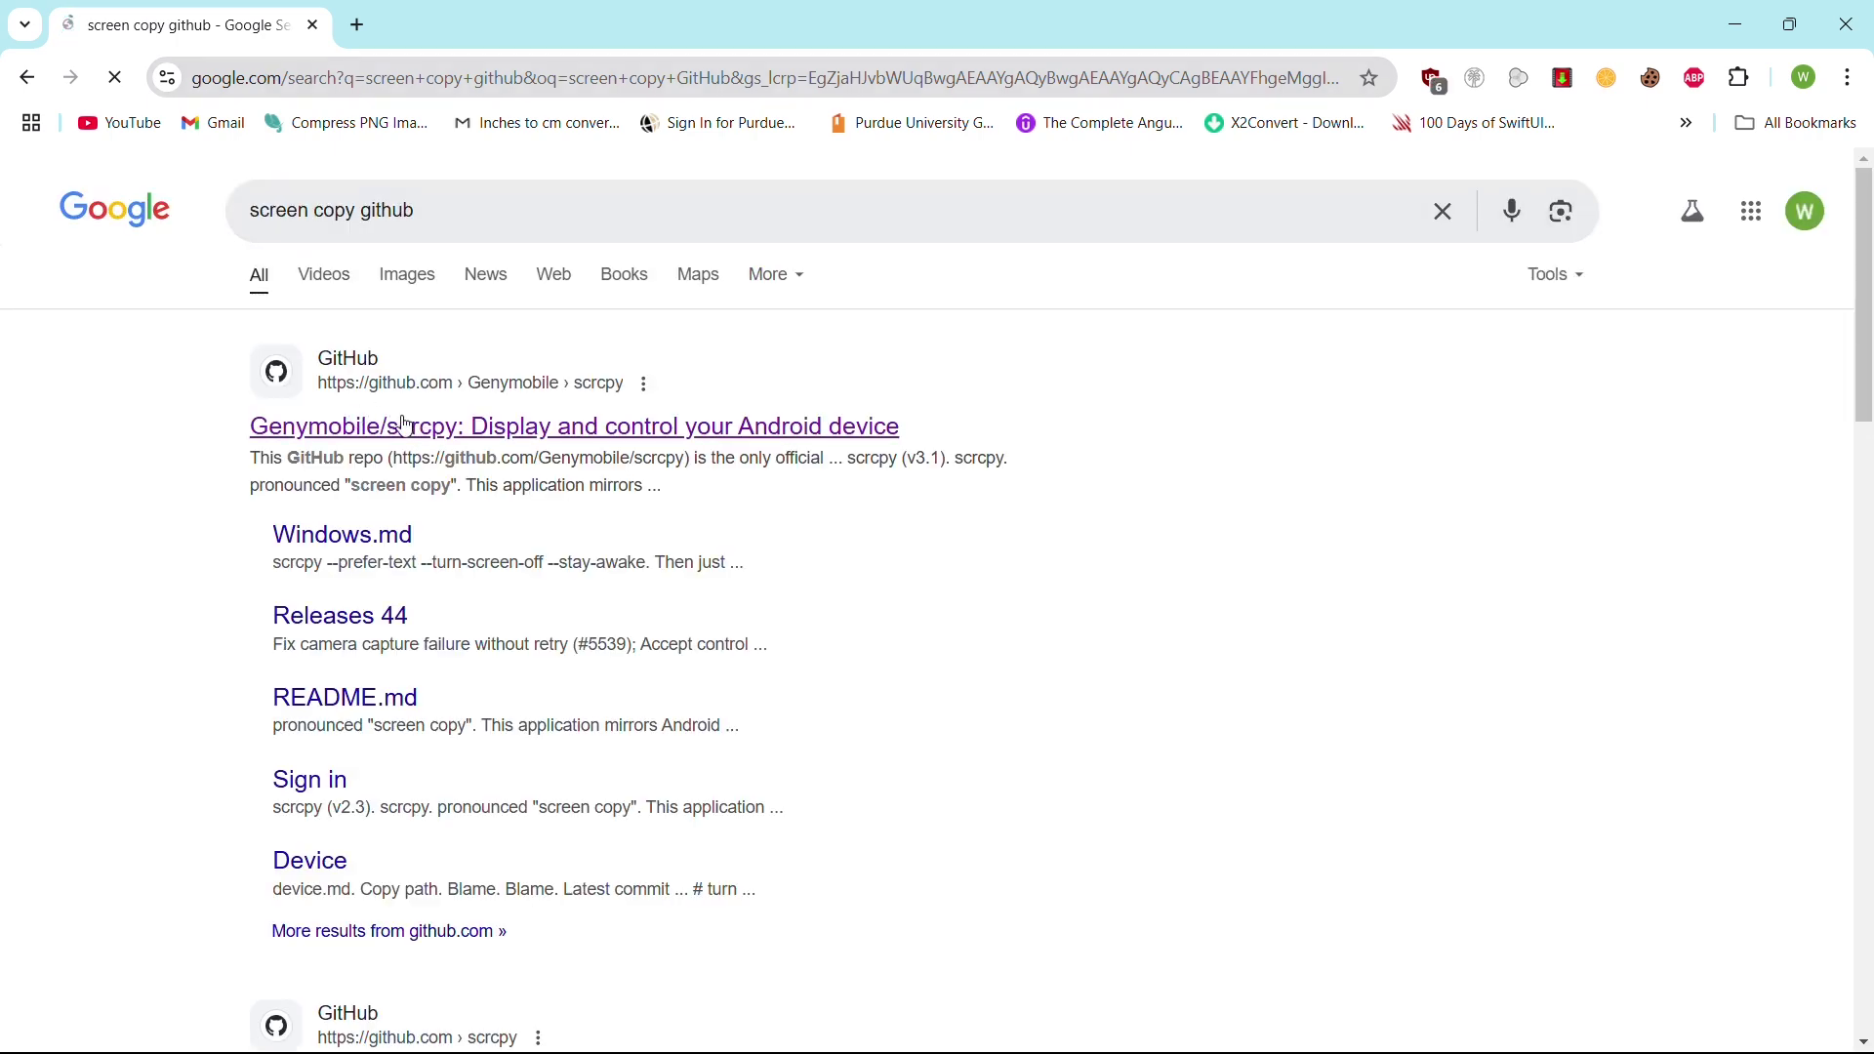
click(366, 426)
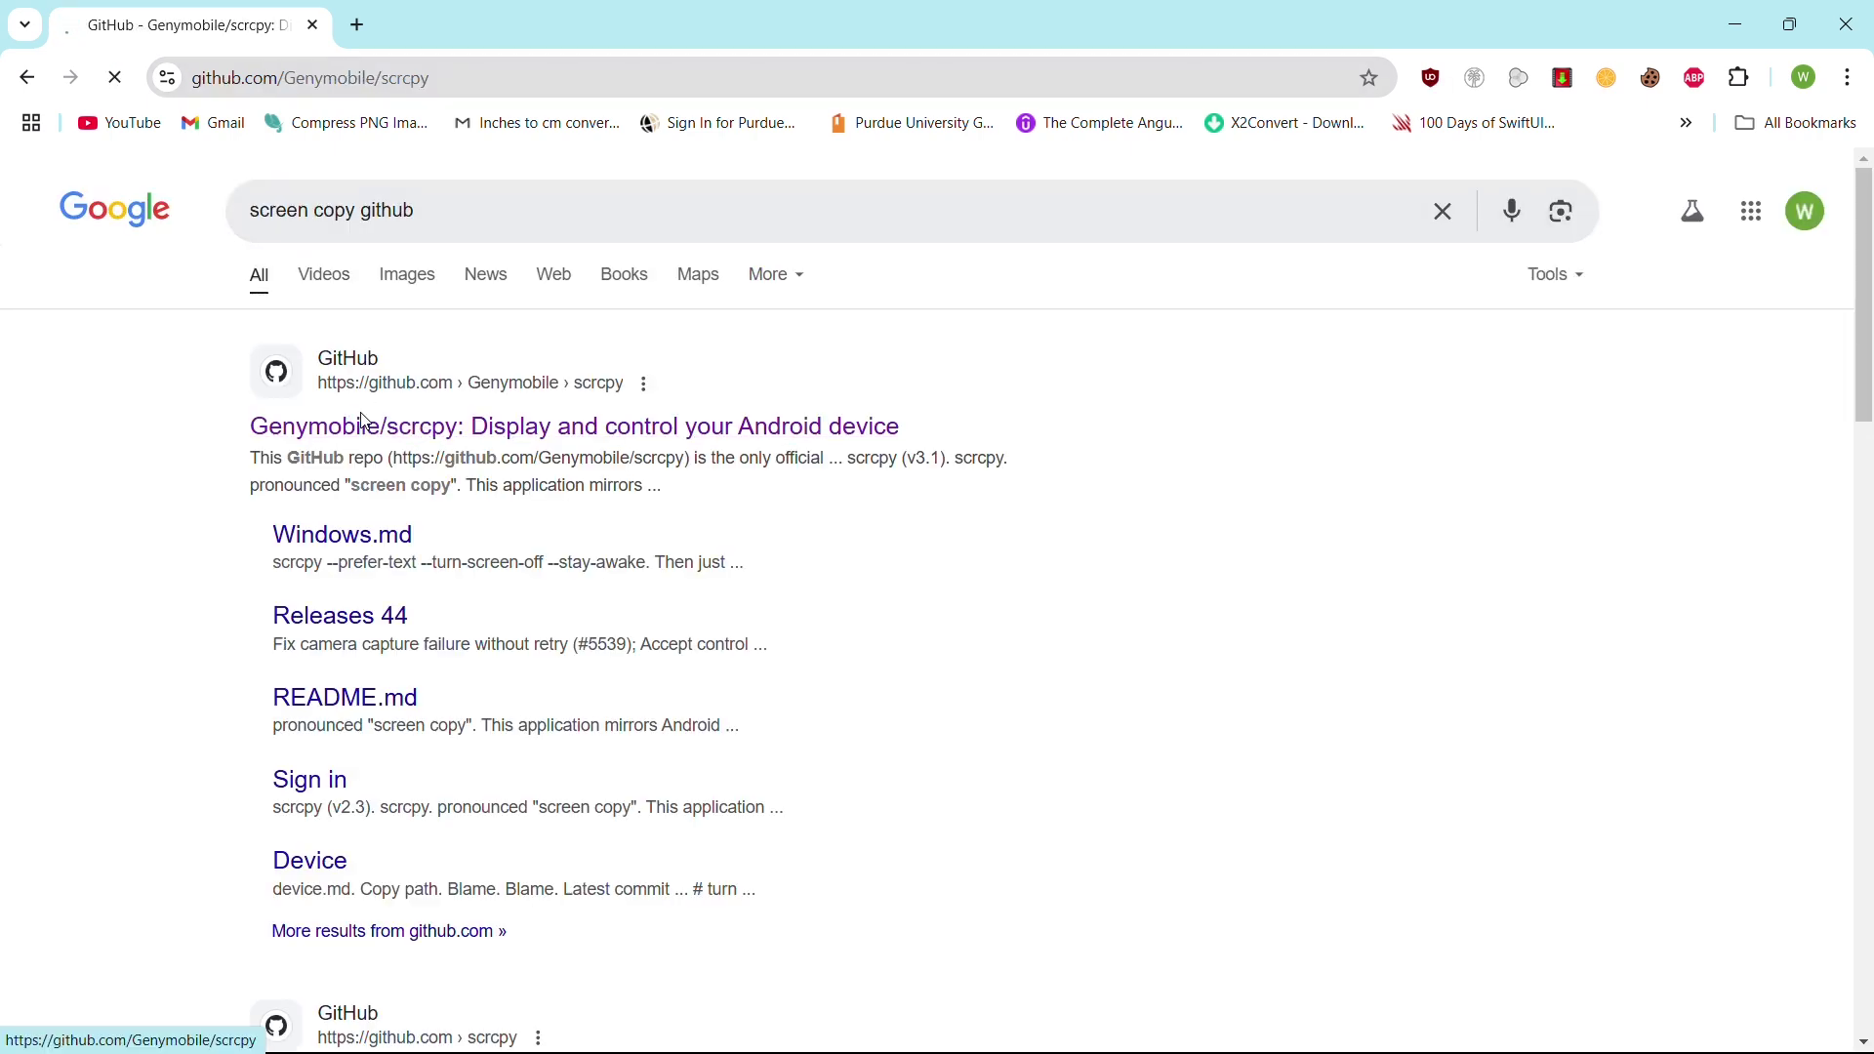
Download scrcpy-win64-v3.1.zip from the v3.1 release assets.
scroll(800, 486, down, 2)
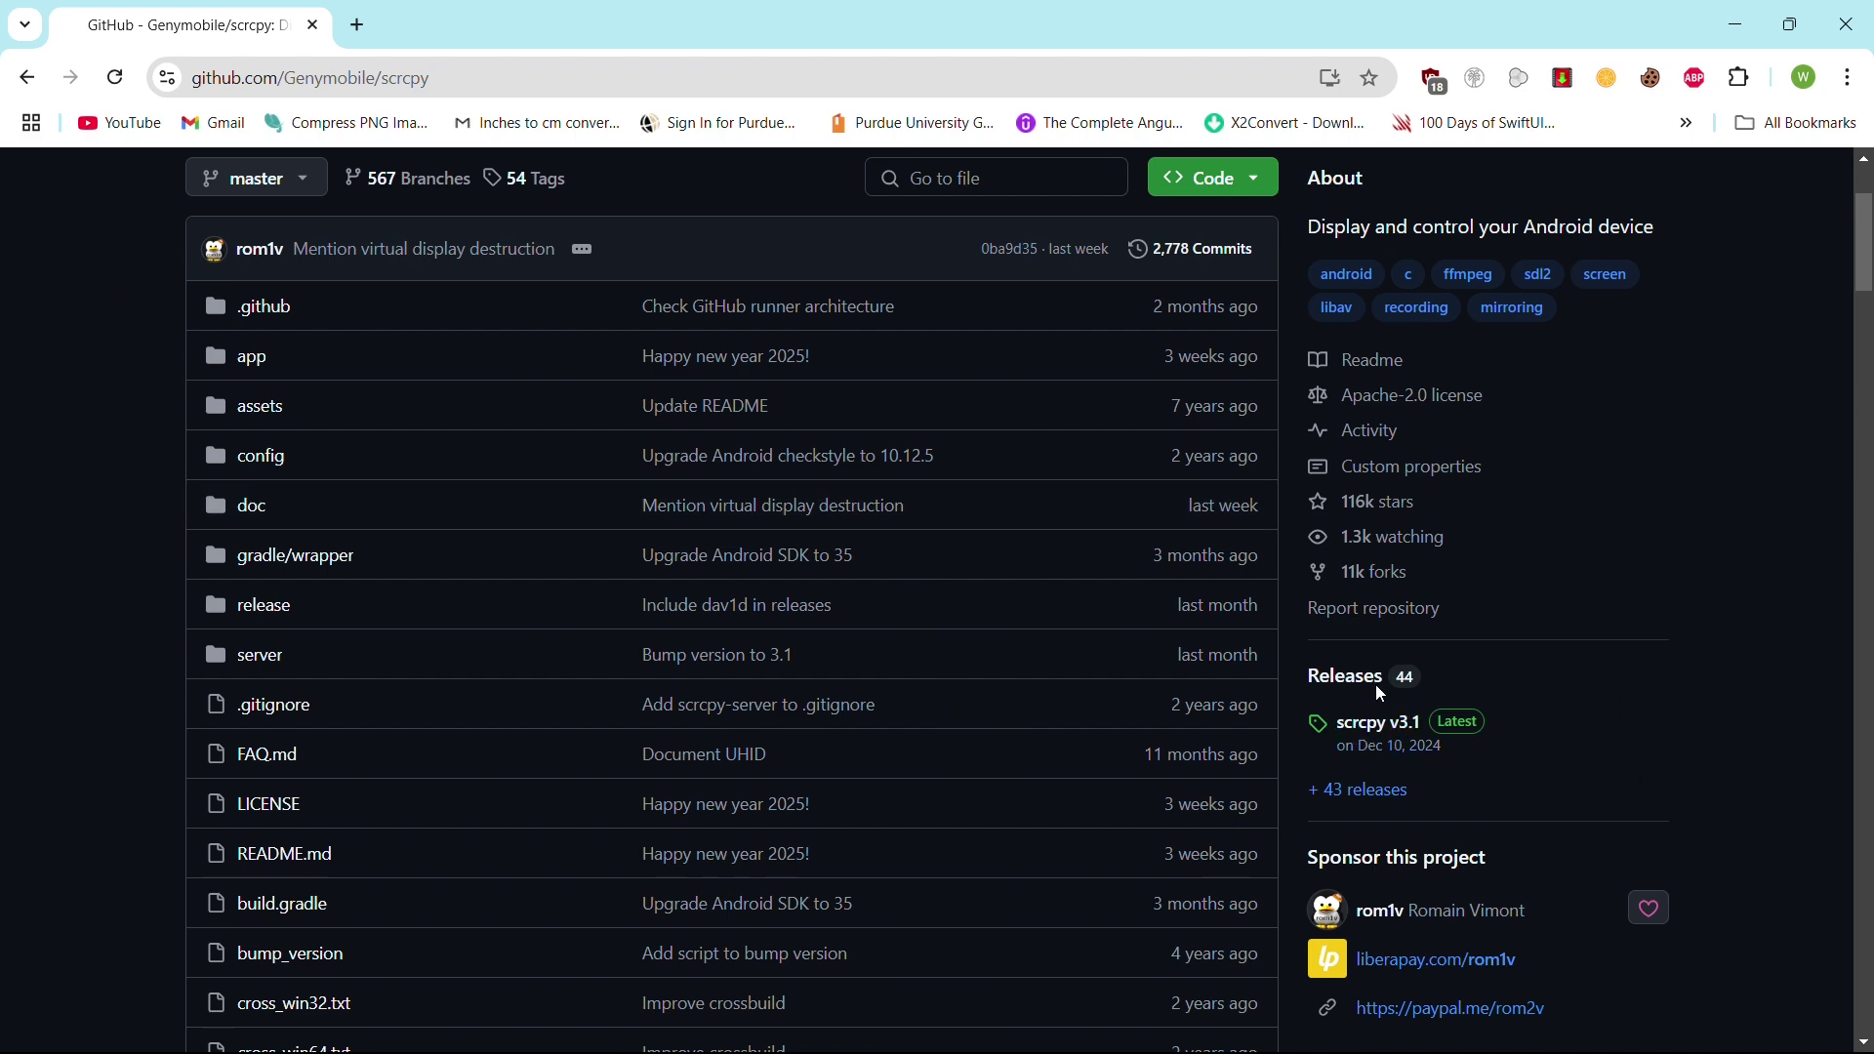
click(1367, 730)
scroll(634, 445, down, 15)
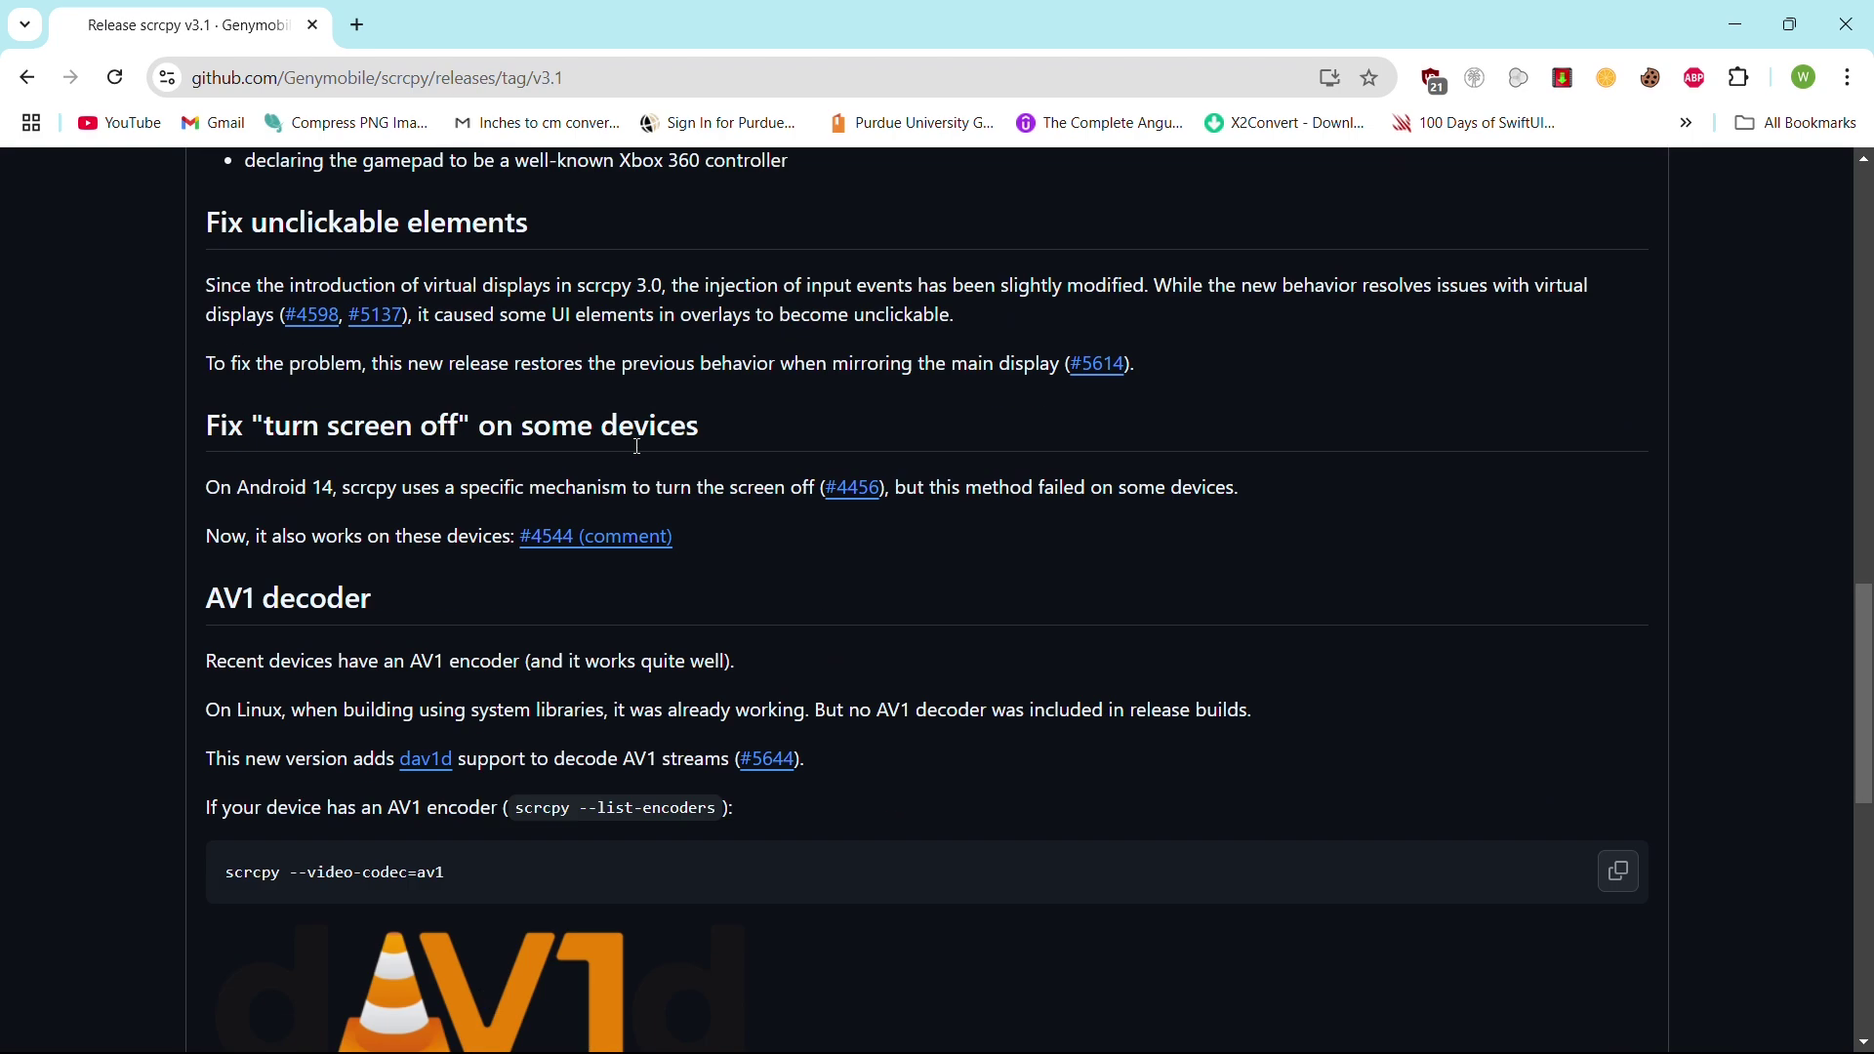
click(330, 641)
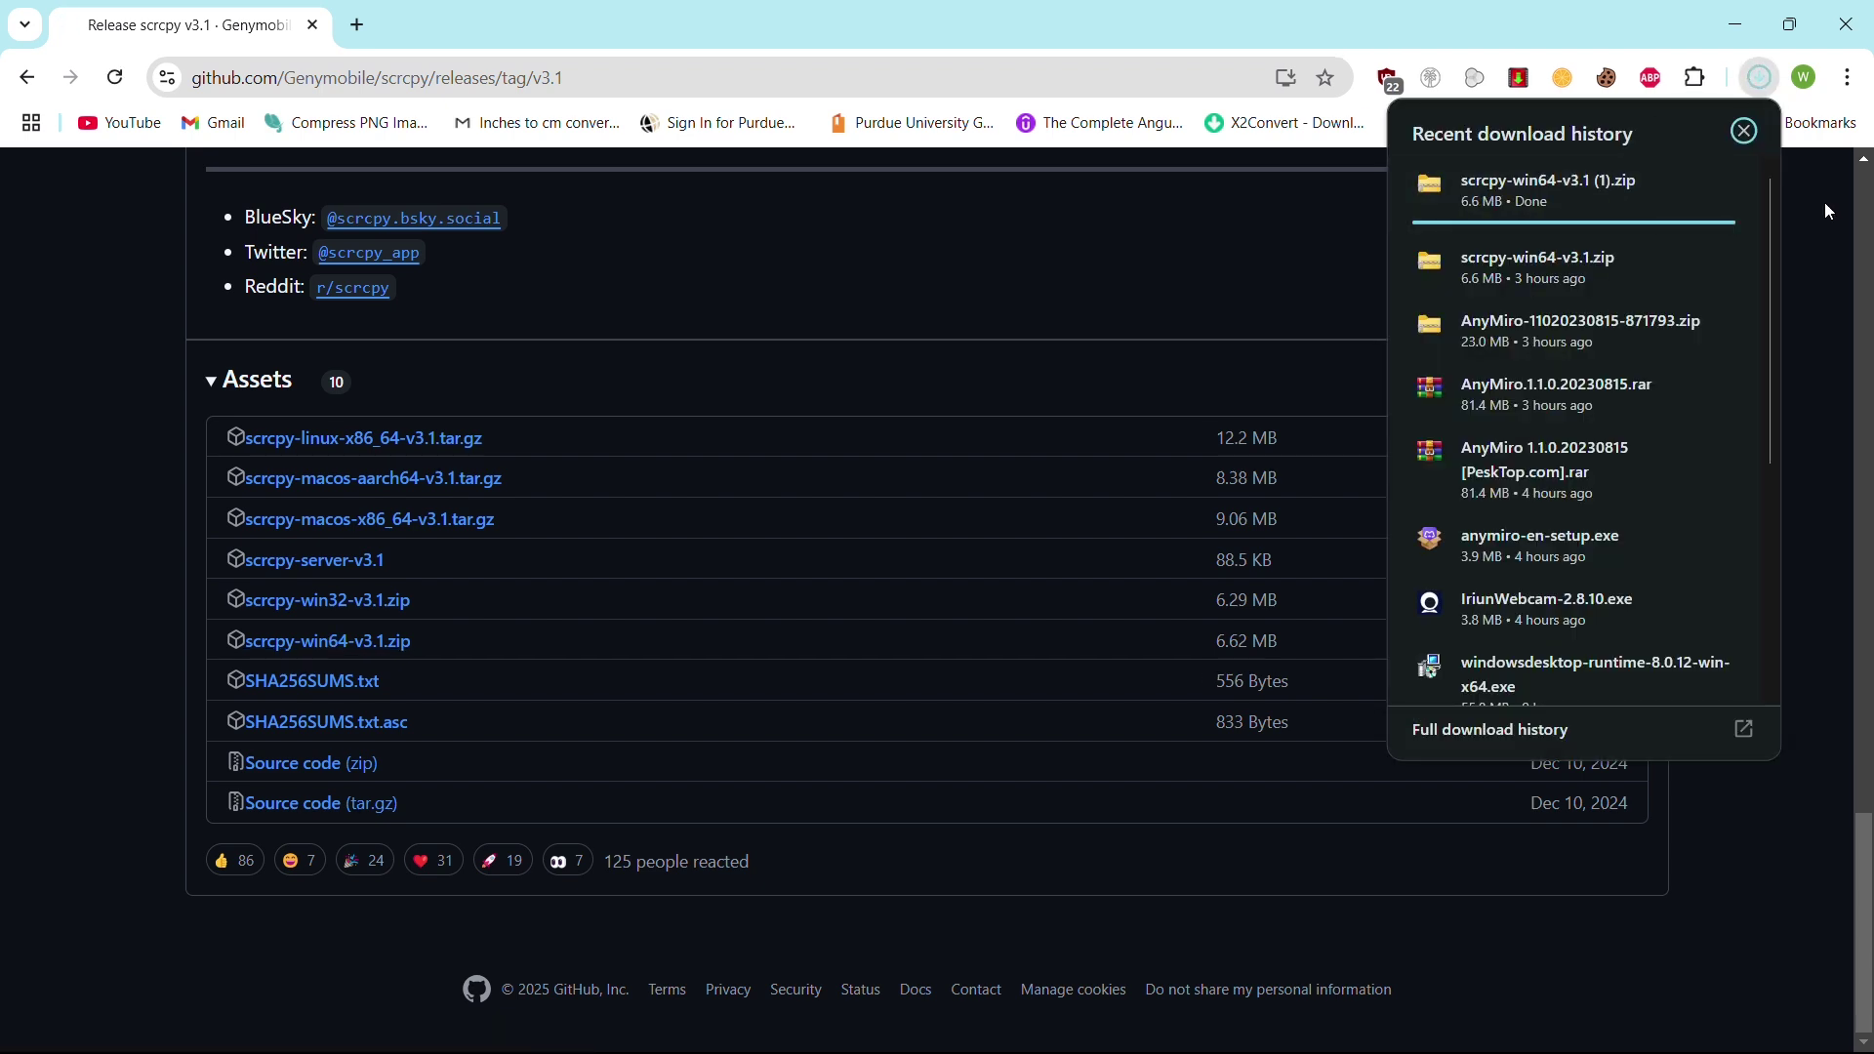
Extract the downloaded scrcpy zip to its suggested folder.
click(1844, 30)
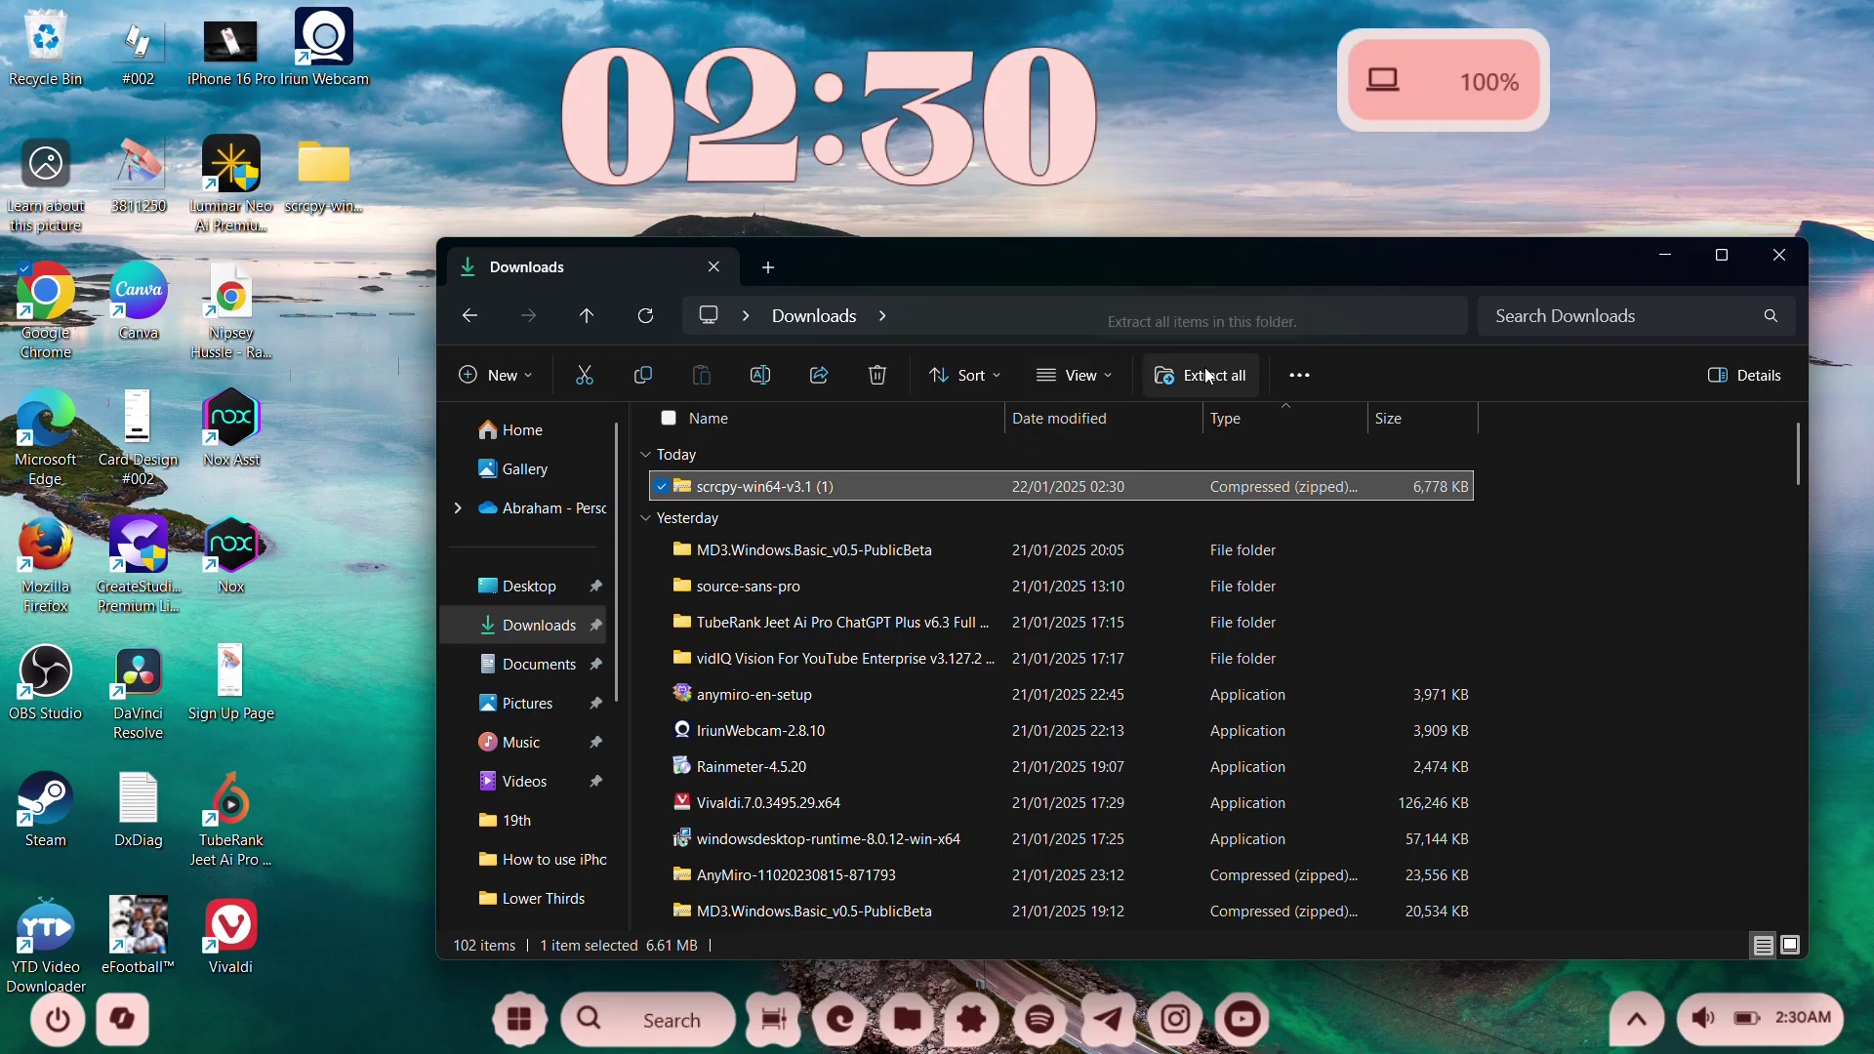
click(1216, 366)
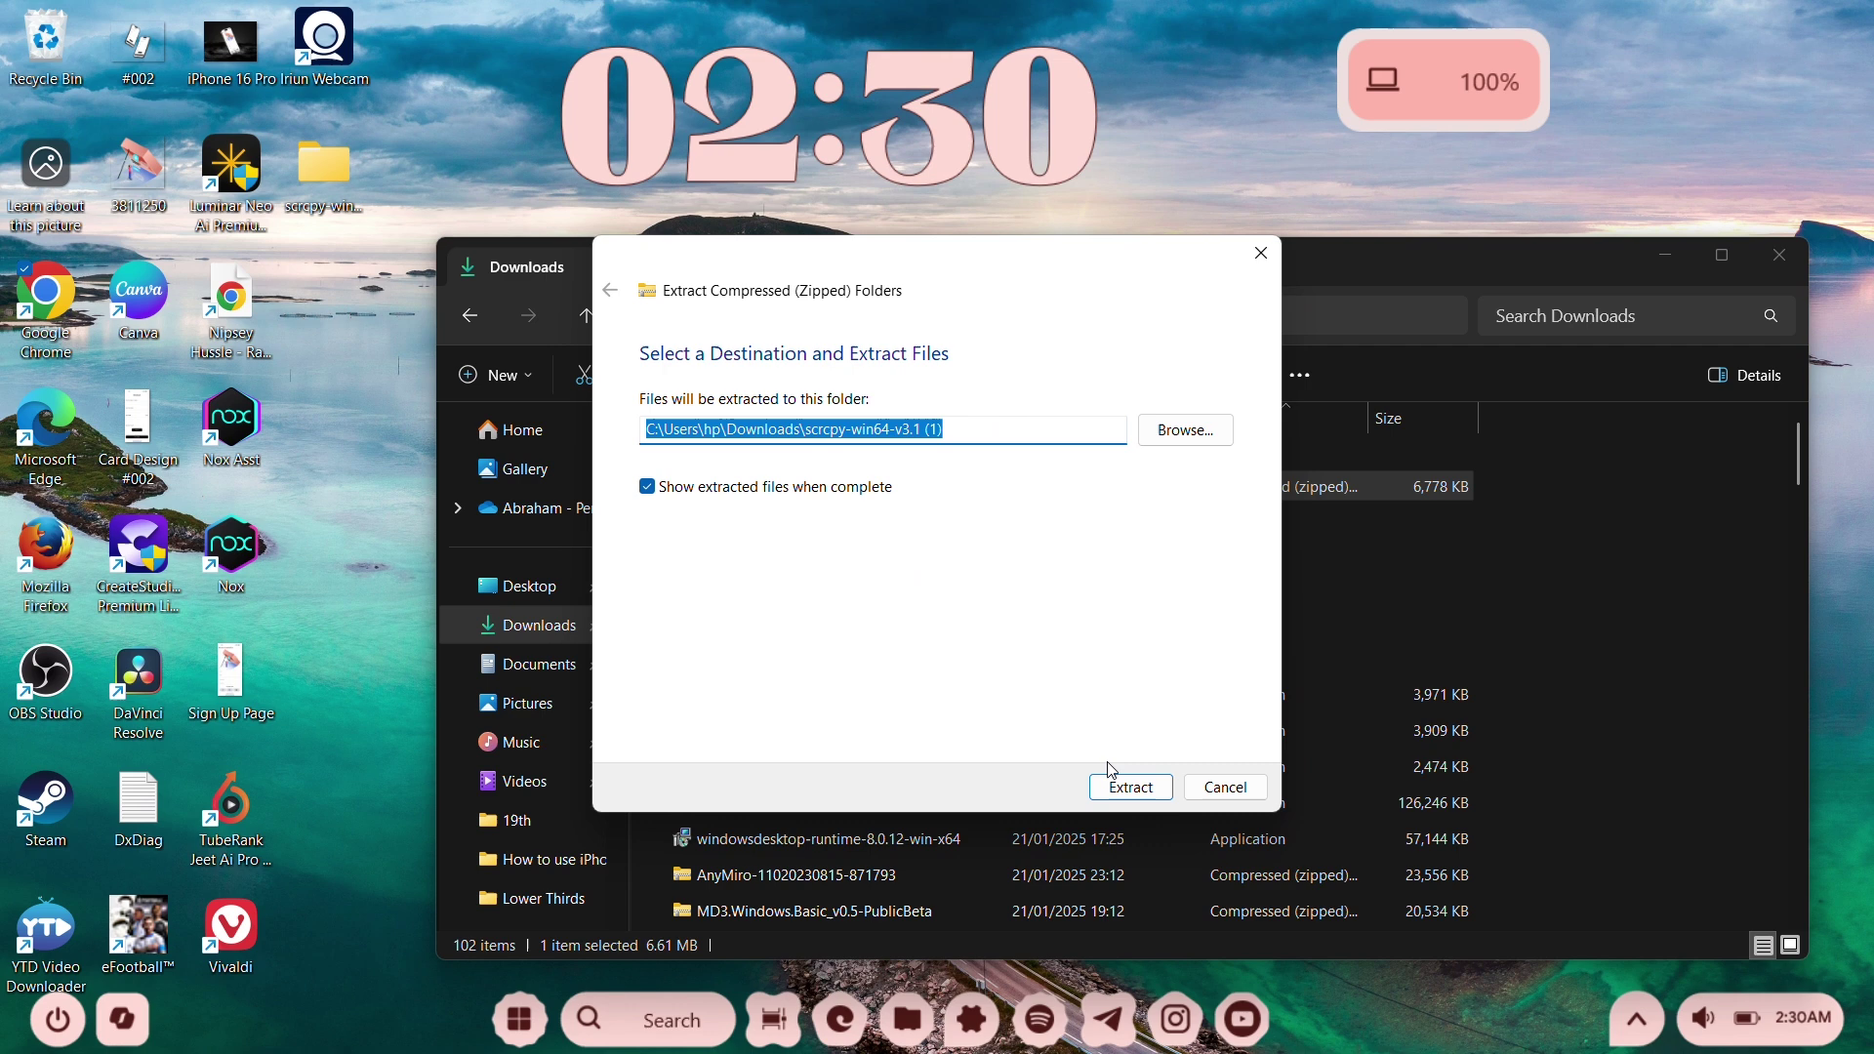
click(1130, 789)
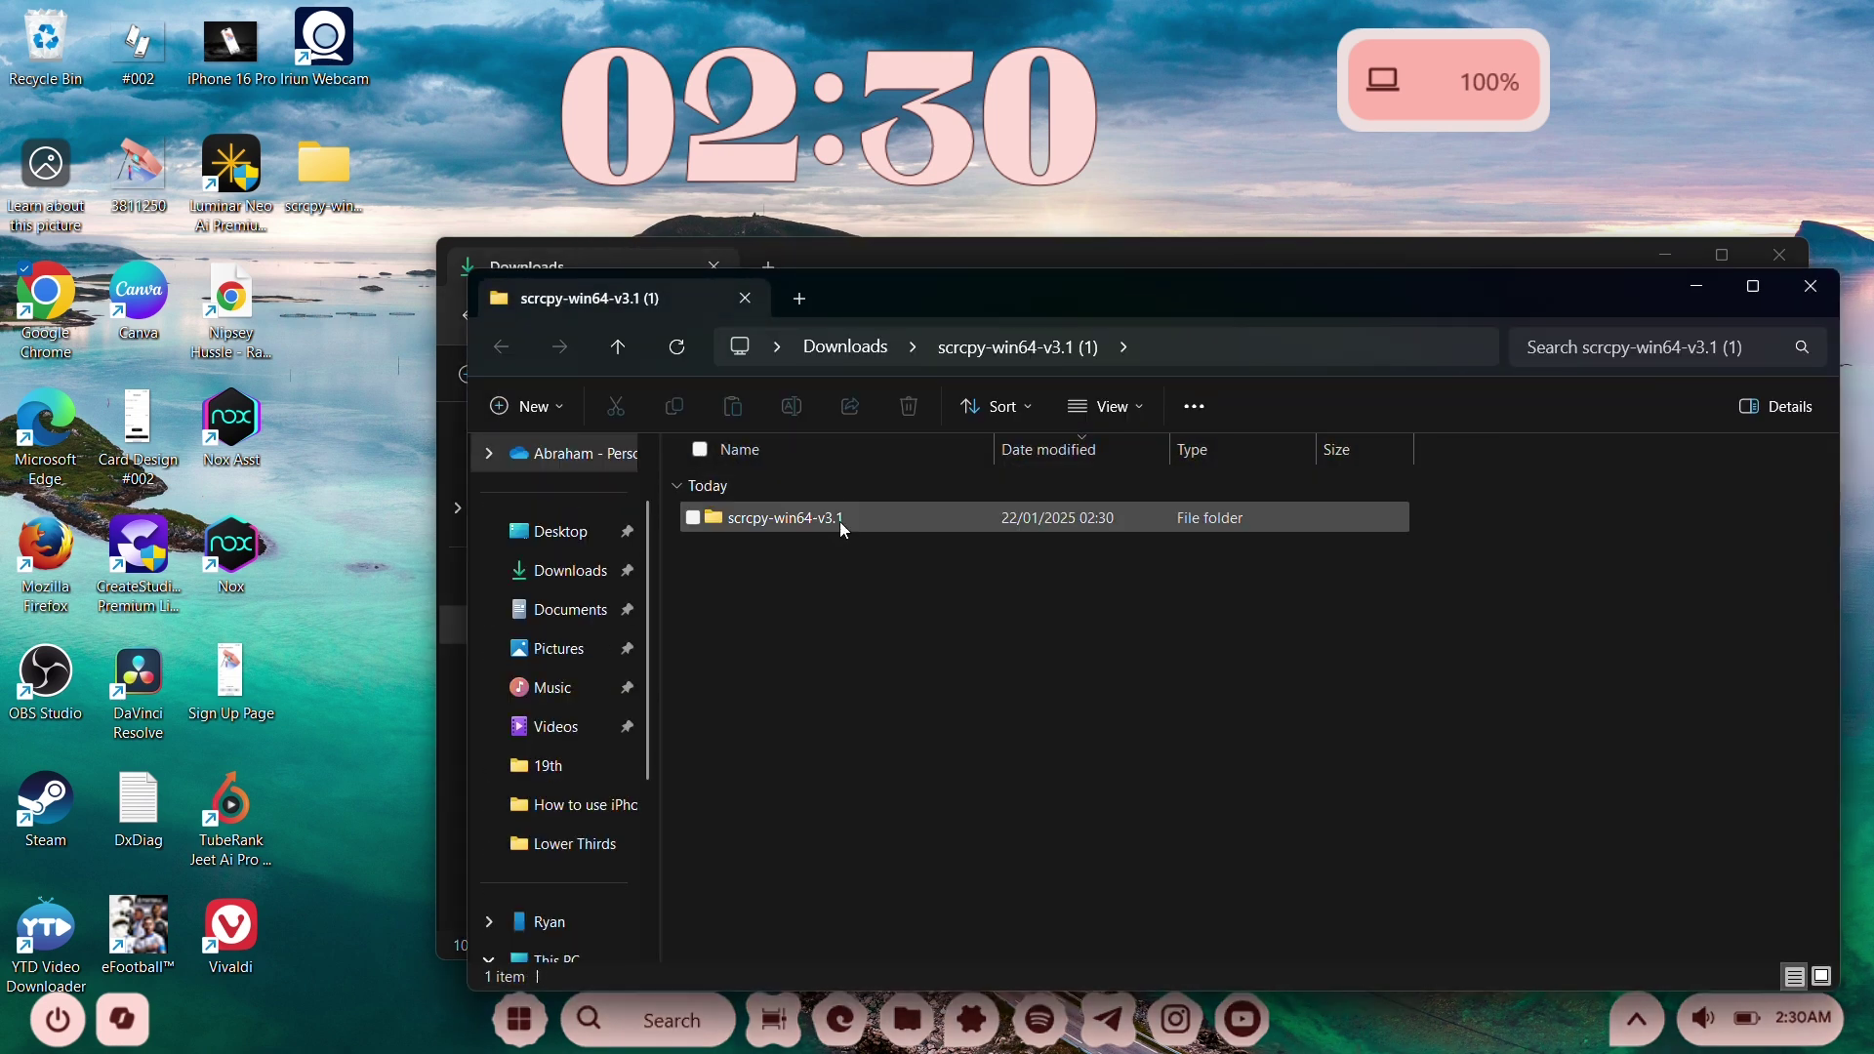
Move the extracted scrcpy-win64-v3.1 folder onto the desktop and close the extraction window.
click(839, 521)
drag(971, 315, 994, 375)
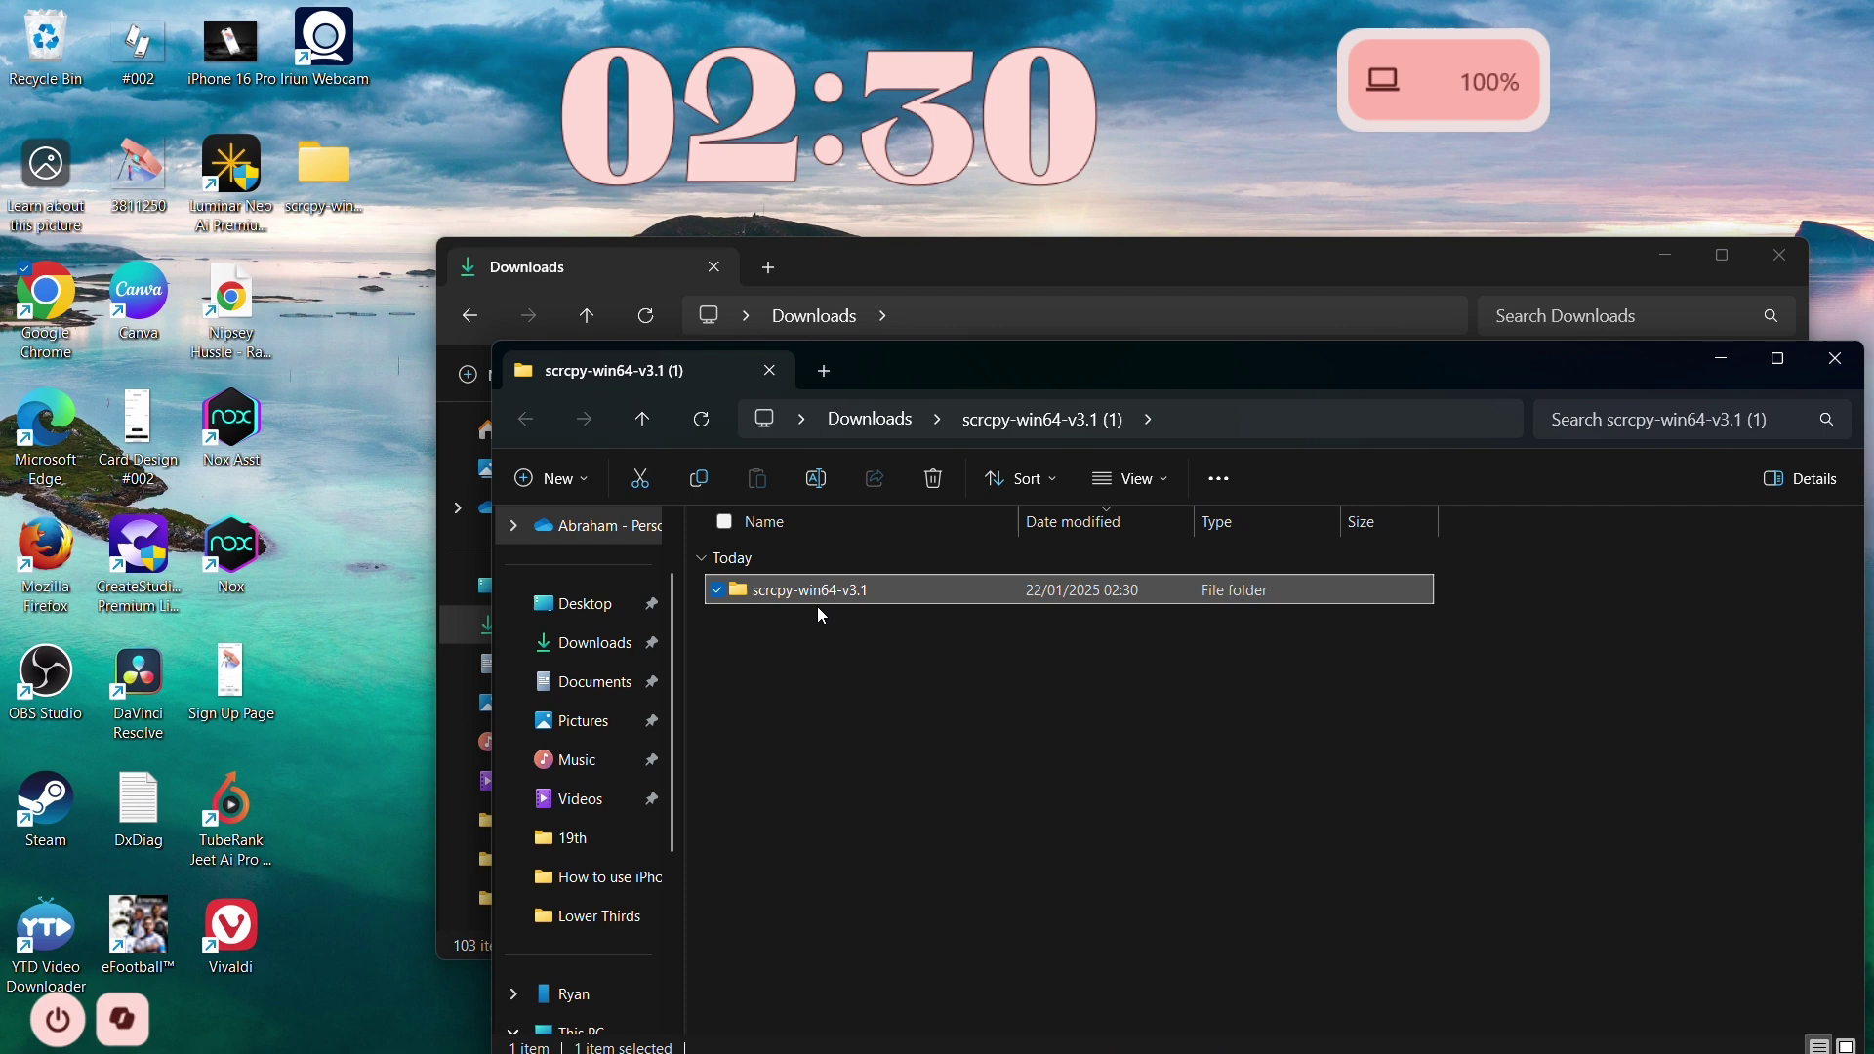
drag(817, 601, 336, 600)
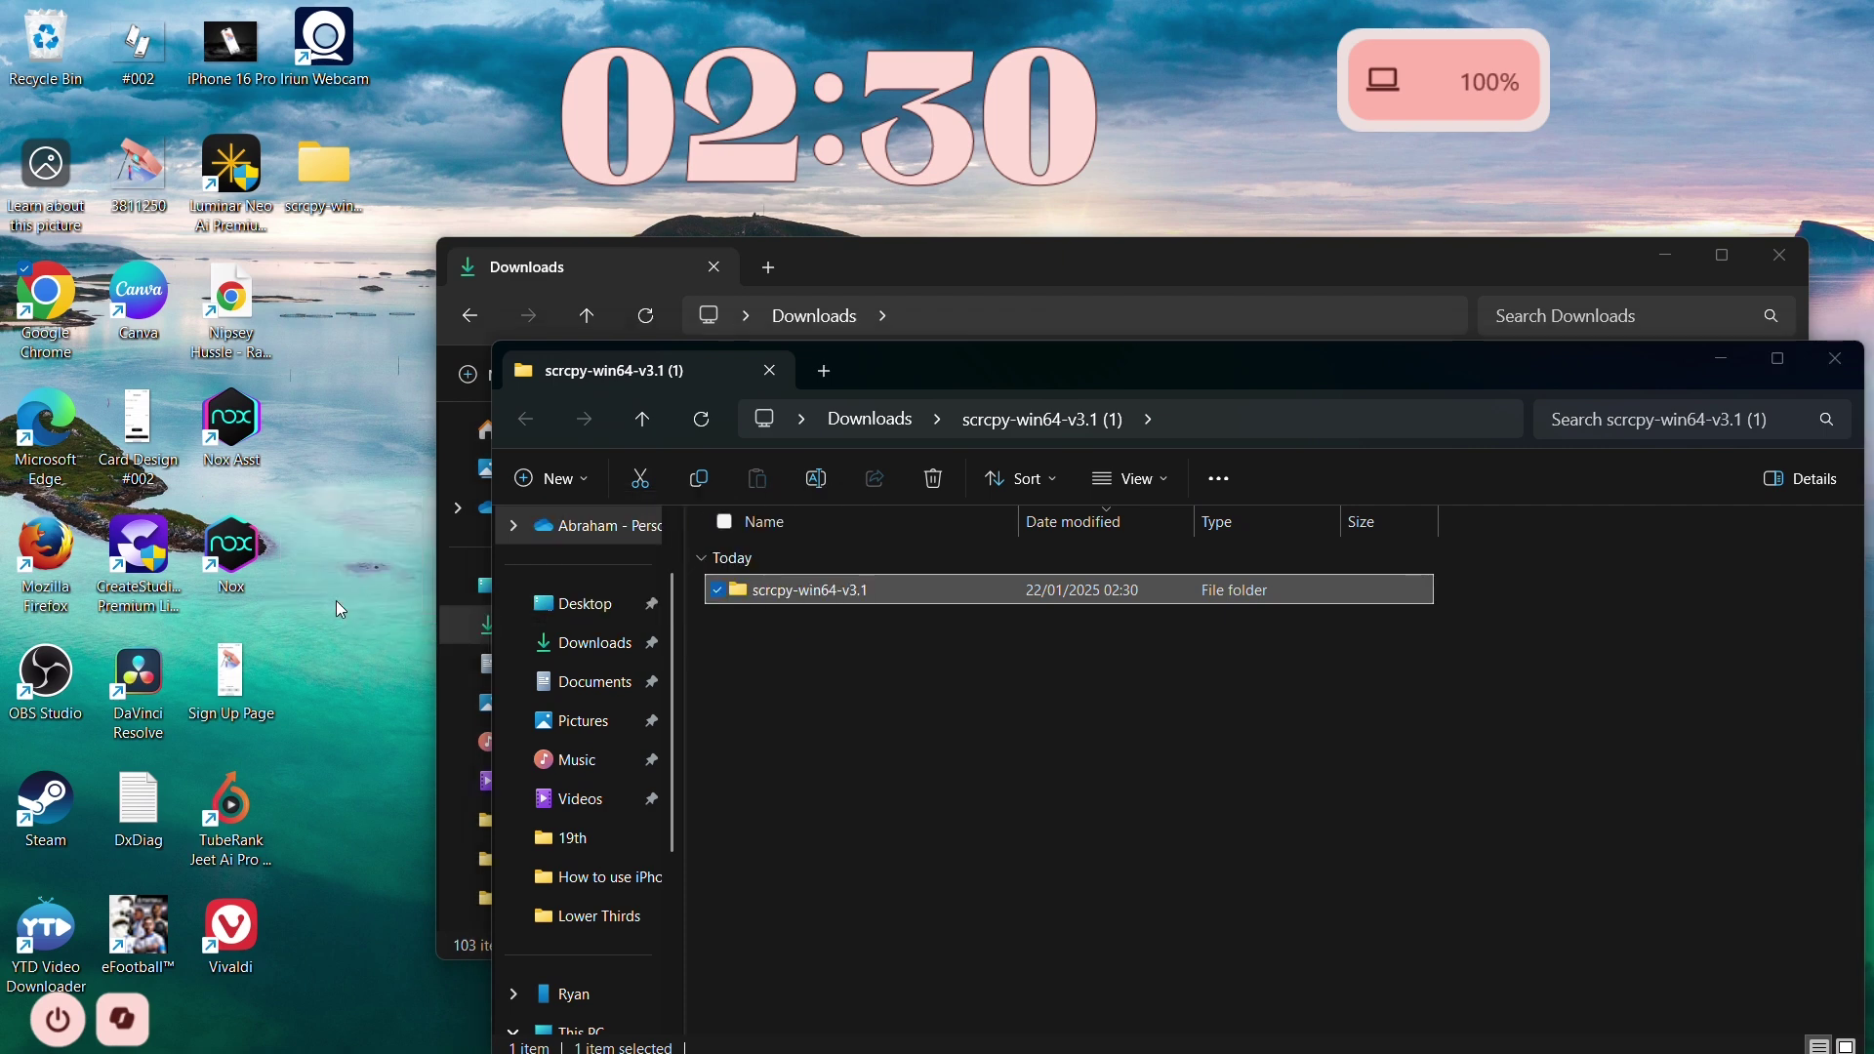
click(1836, 359)
Close the Downloads window and open About phone in the phone's Settings.
click(1782, 262)
click(748, 463)
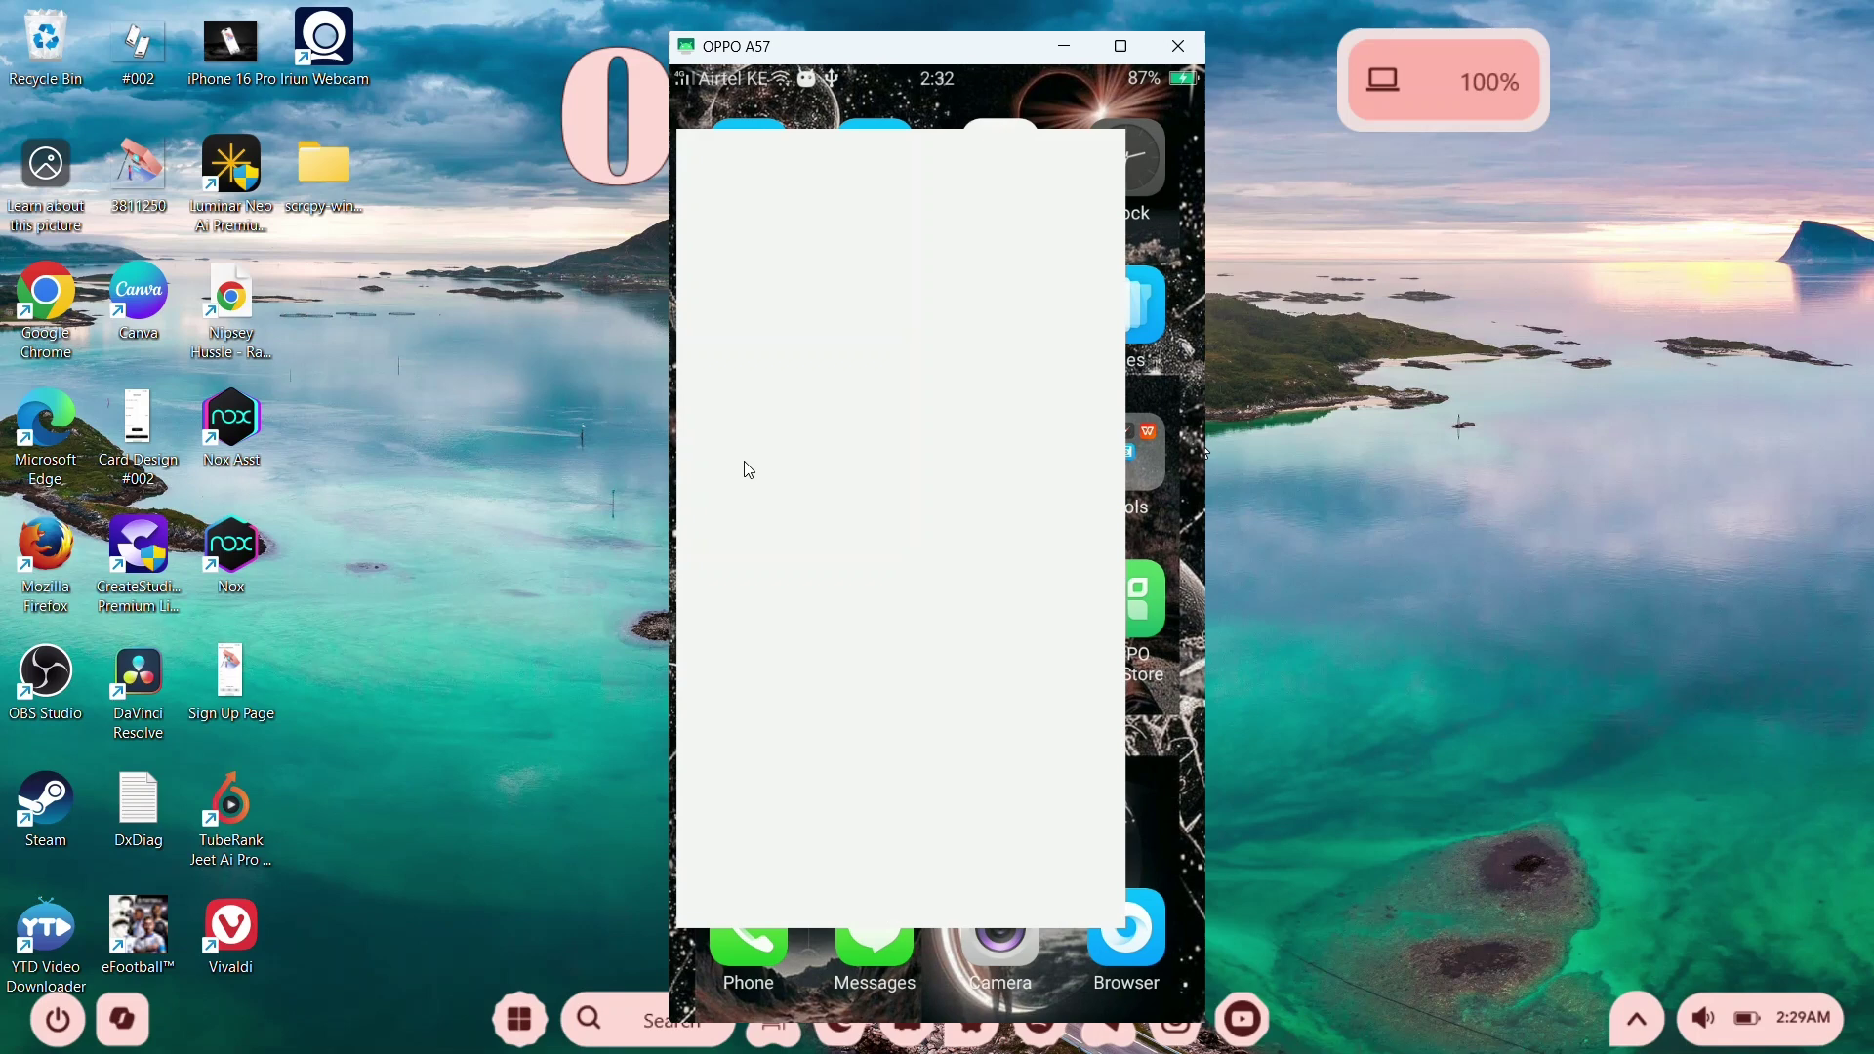
scroll(995, 560, down, 10)
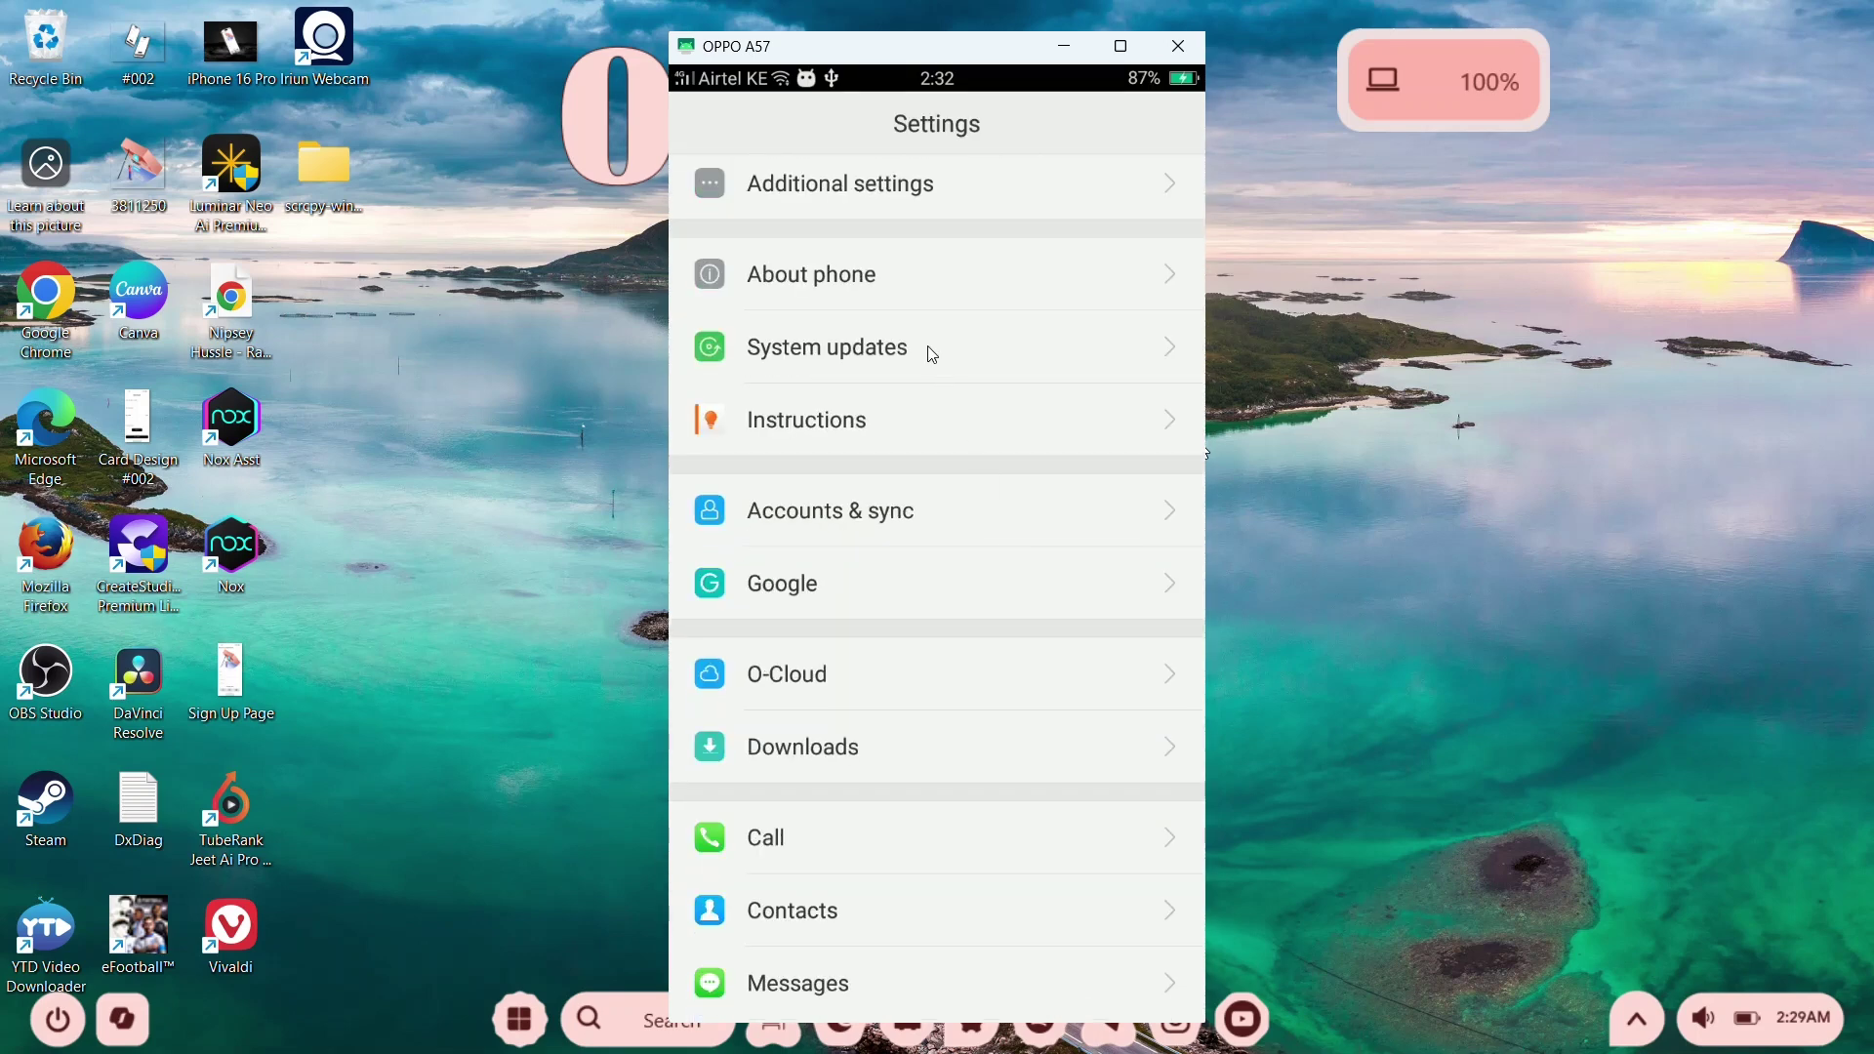
click(853, 283)
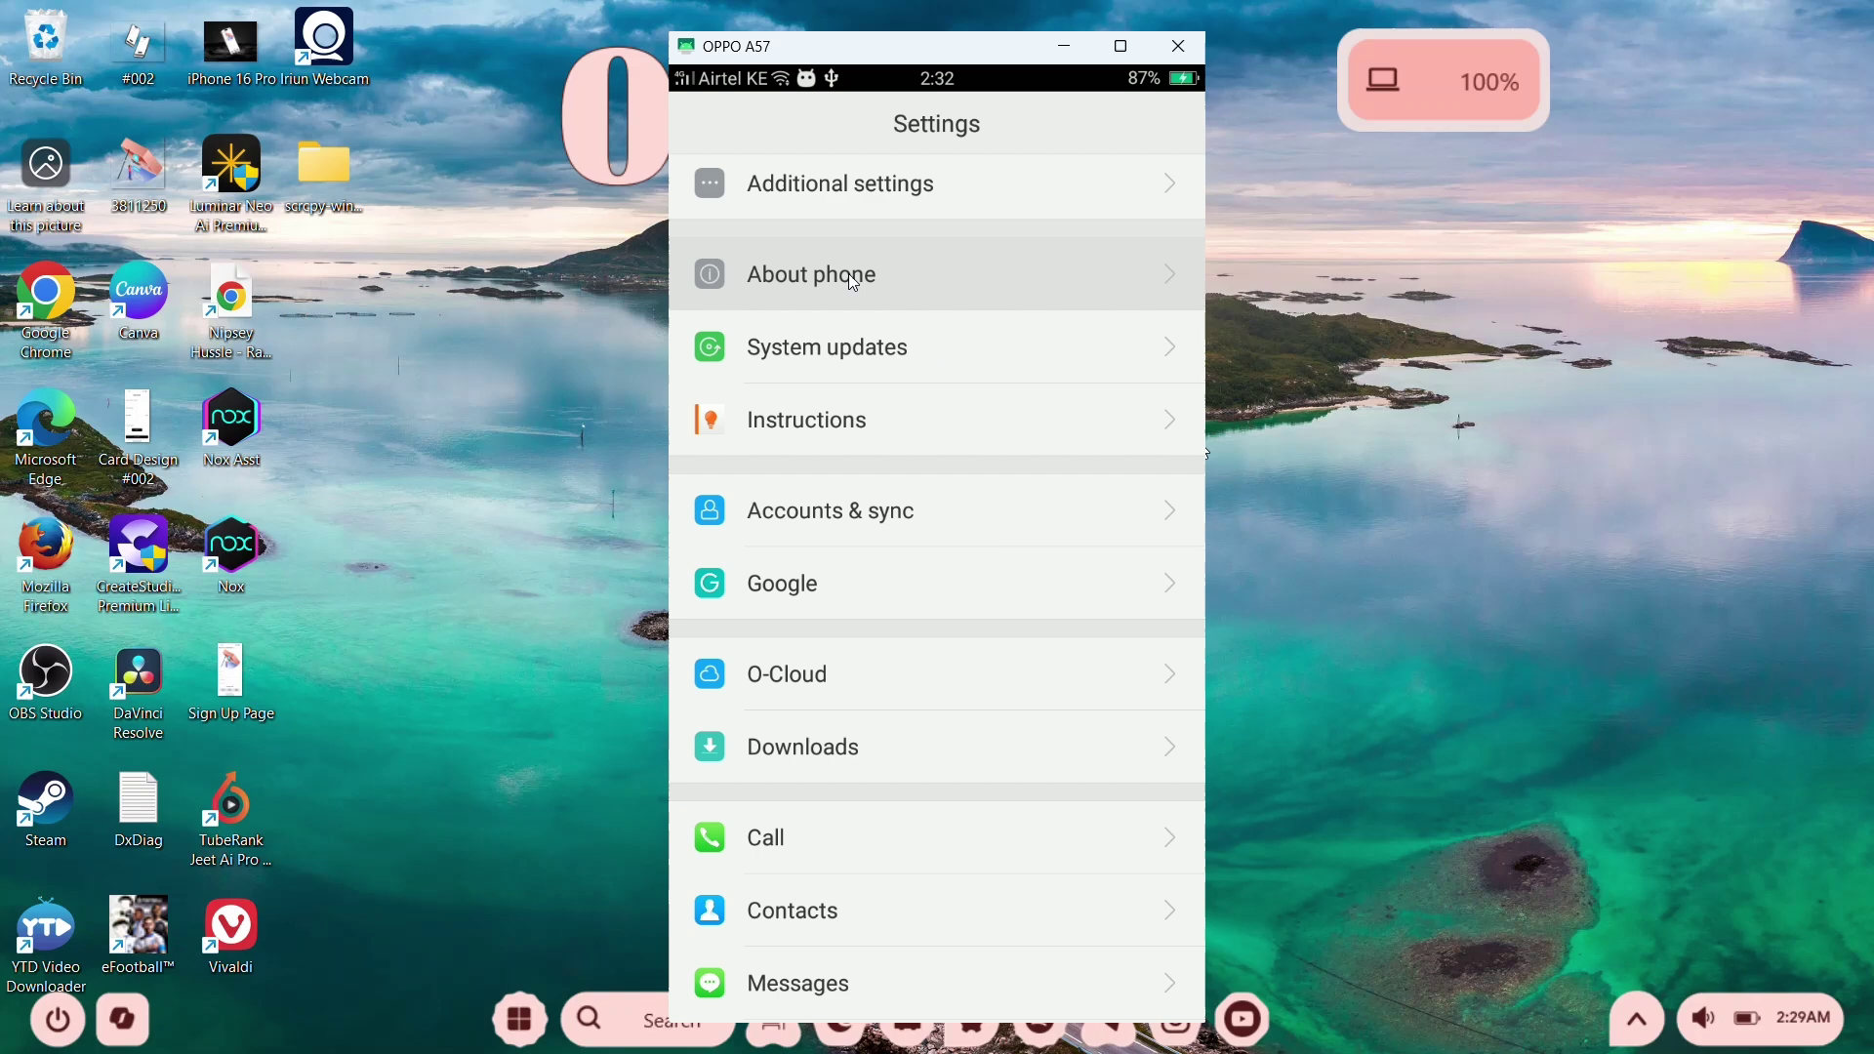
click(854, 283)
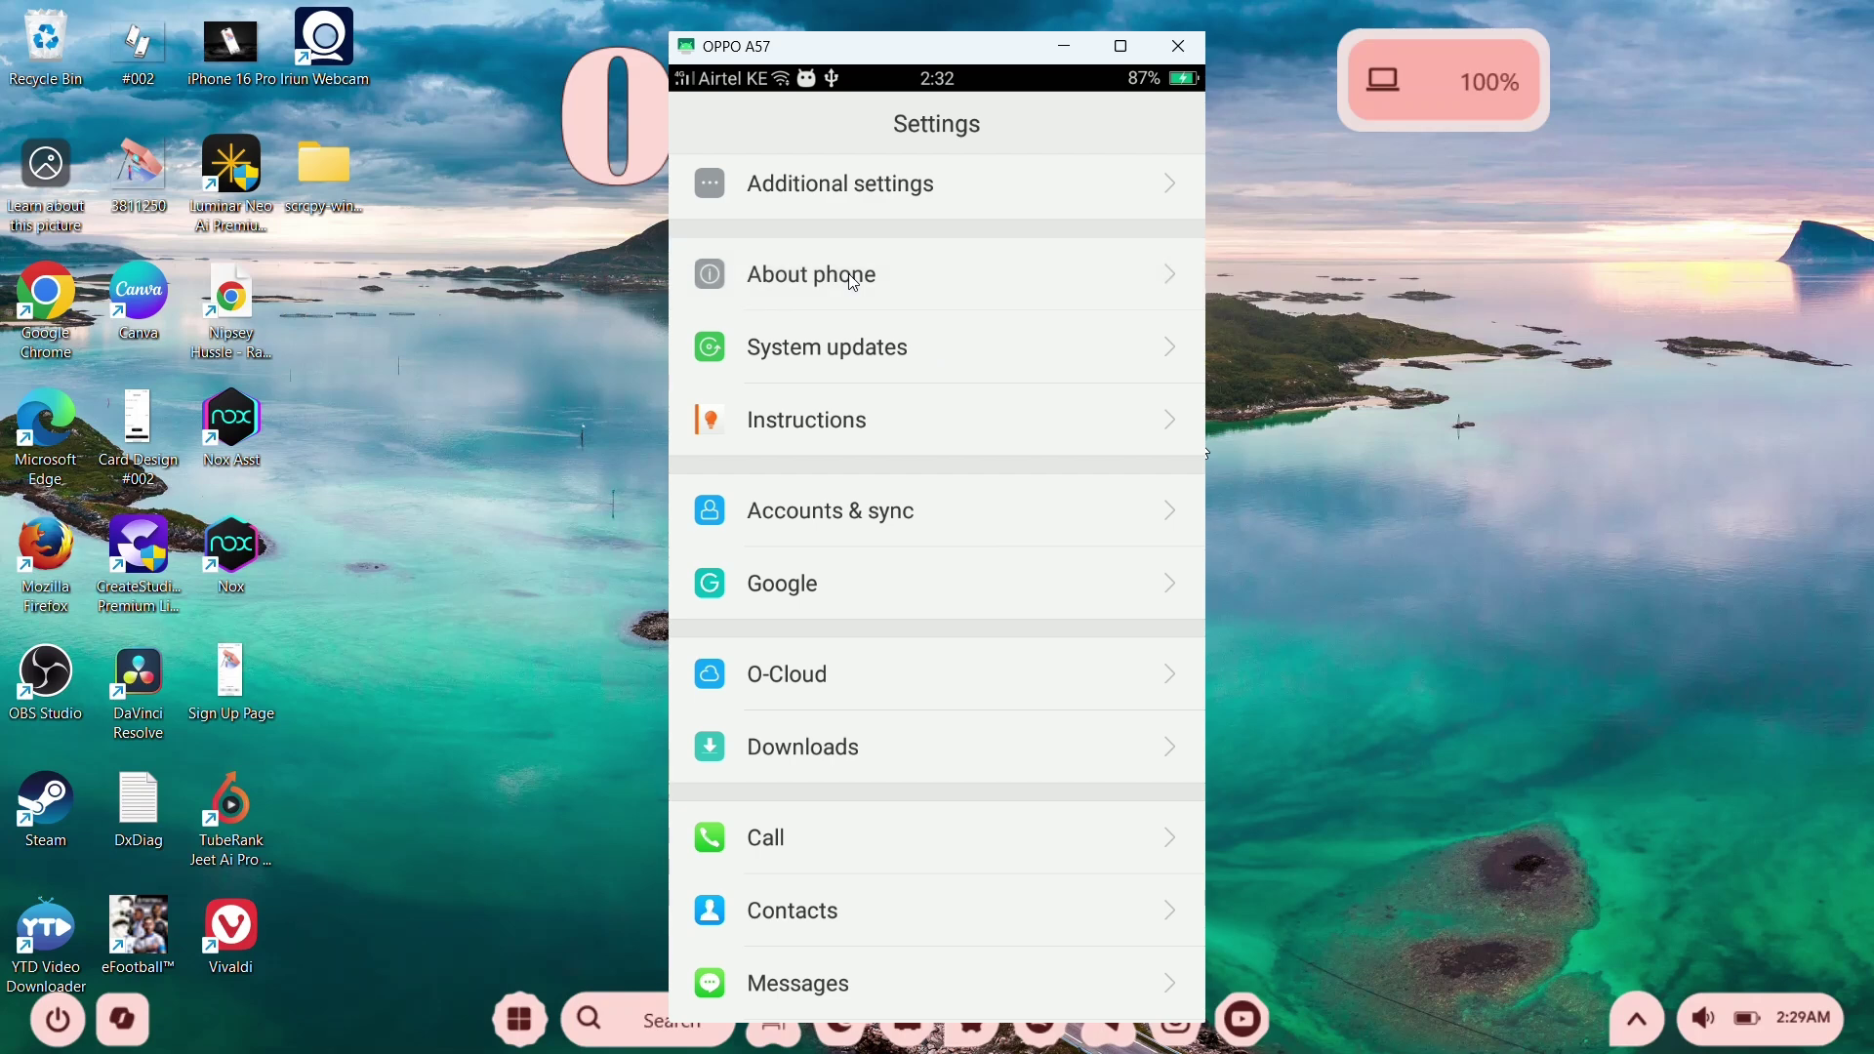
Tap Build number seven times until 'You are now a developer!' appears.
scroll(881, 420, down, 3)
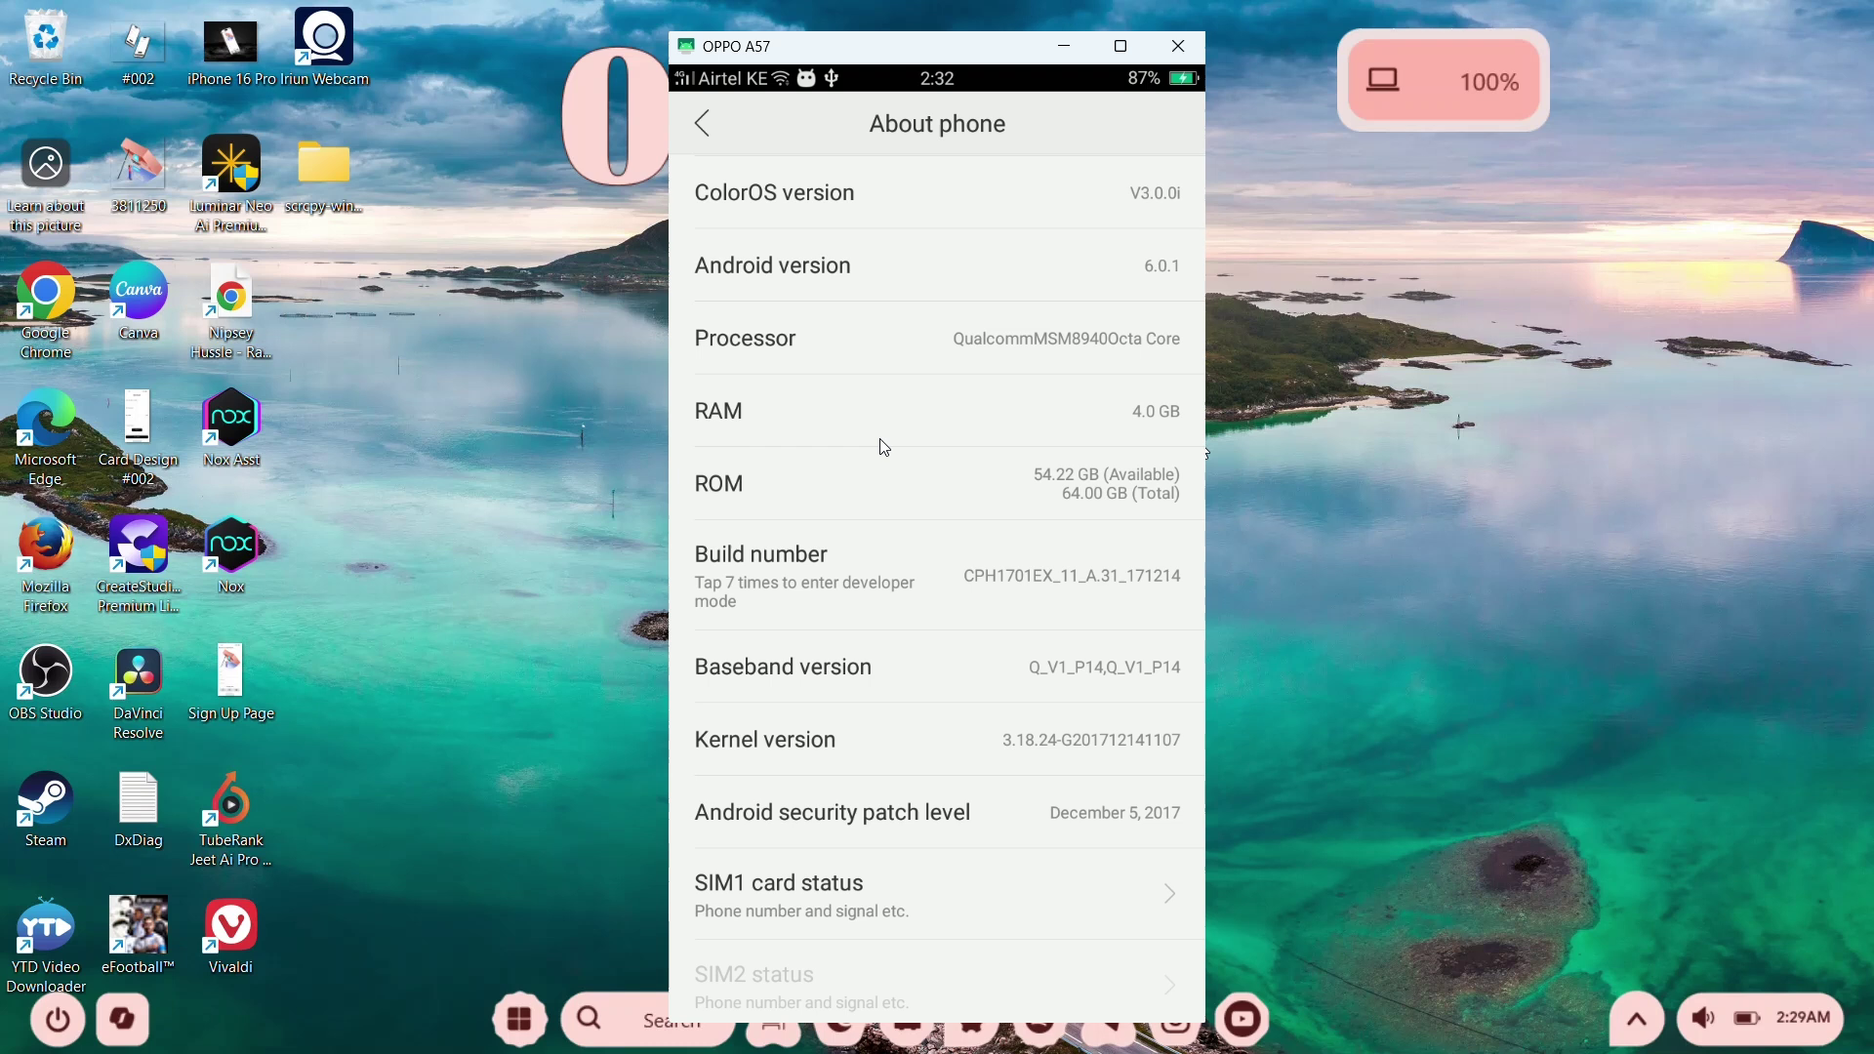
triple_click(889, 579)
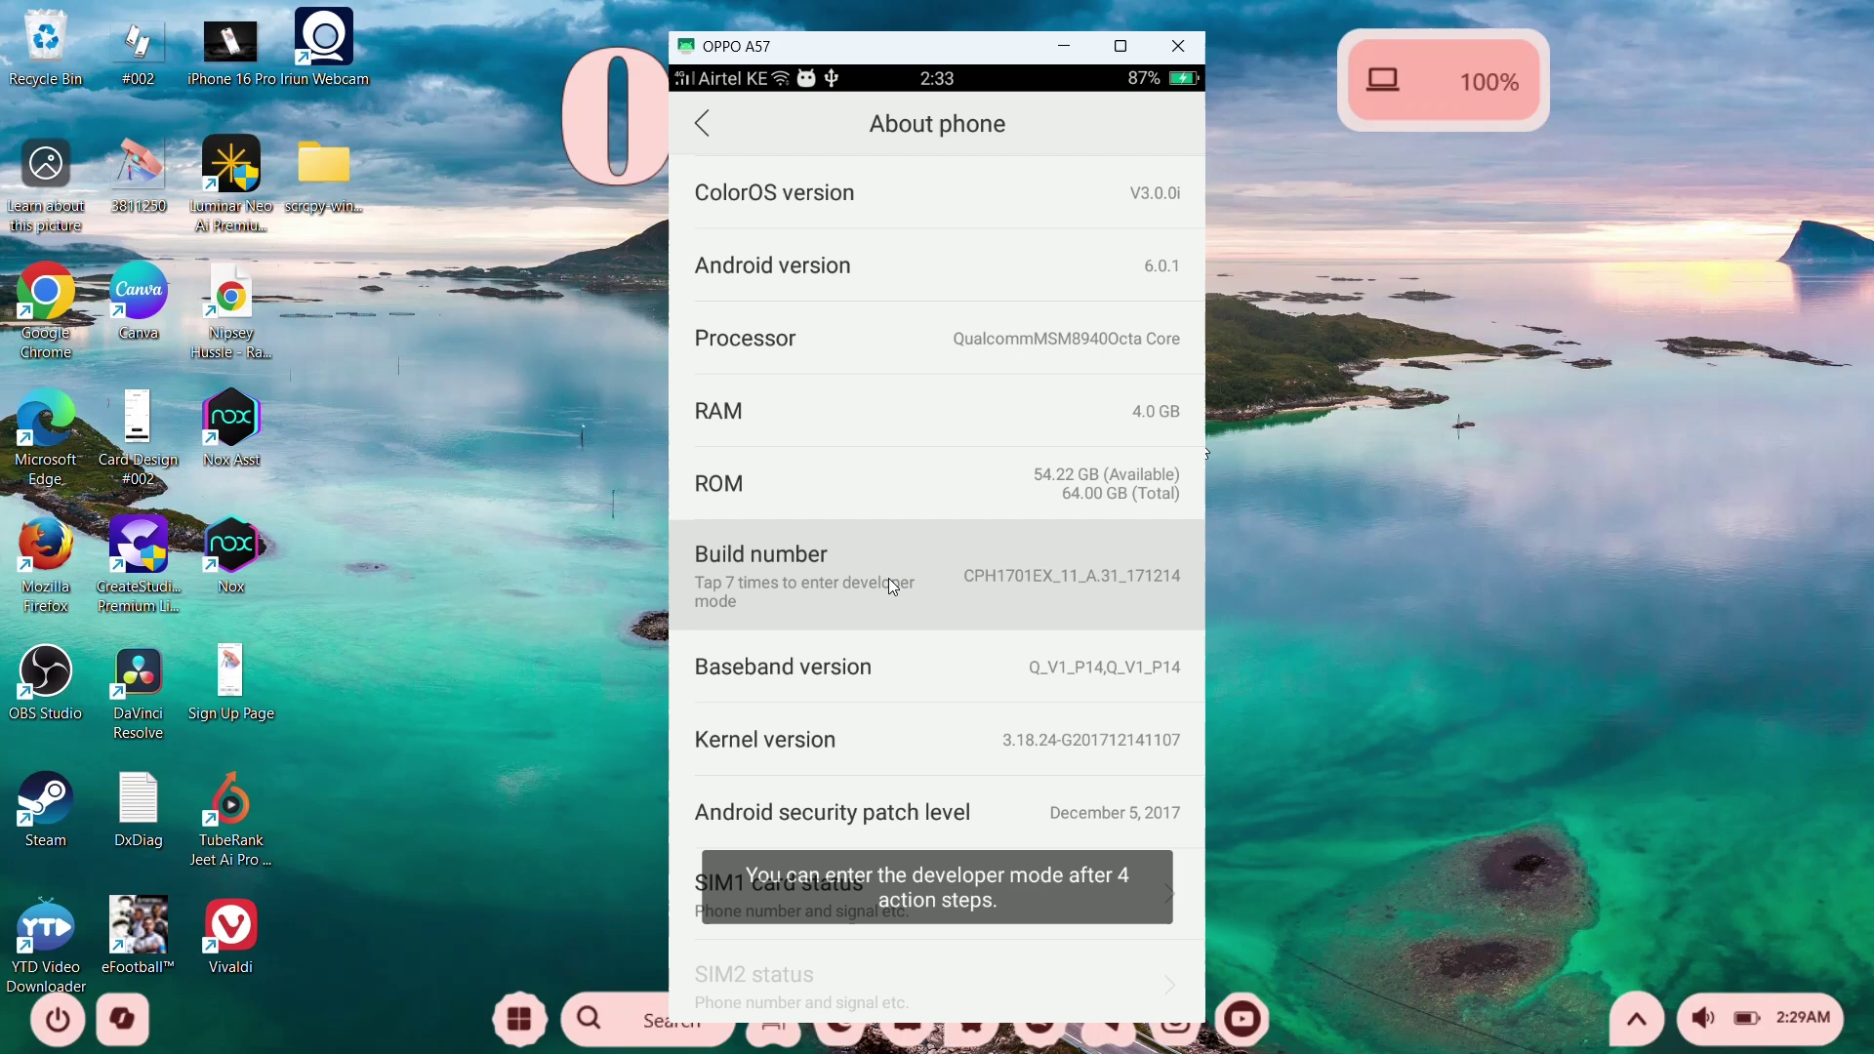
click(889, 579)
double_click(889, 579)
click(889, 579)
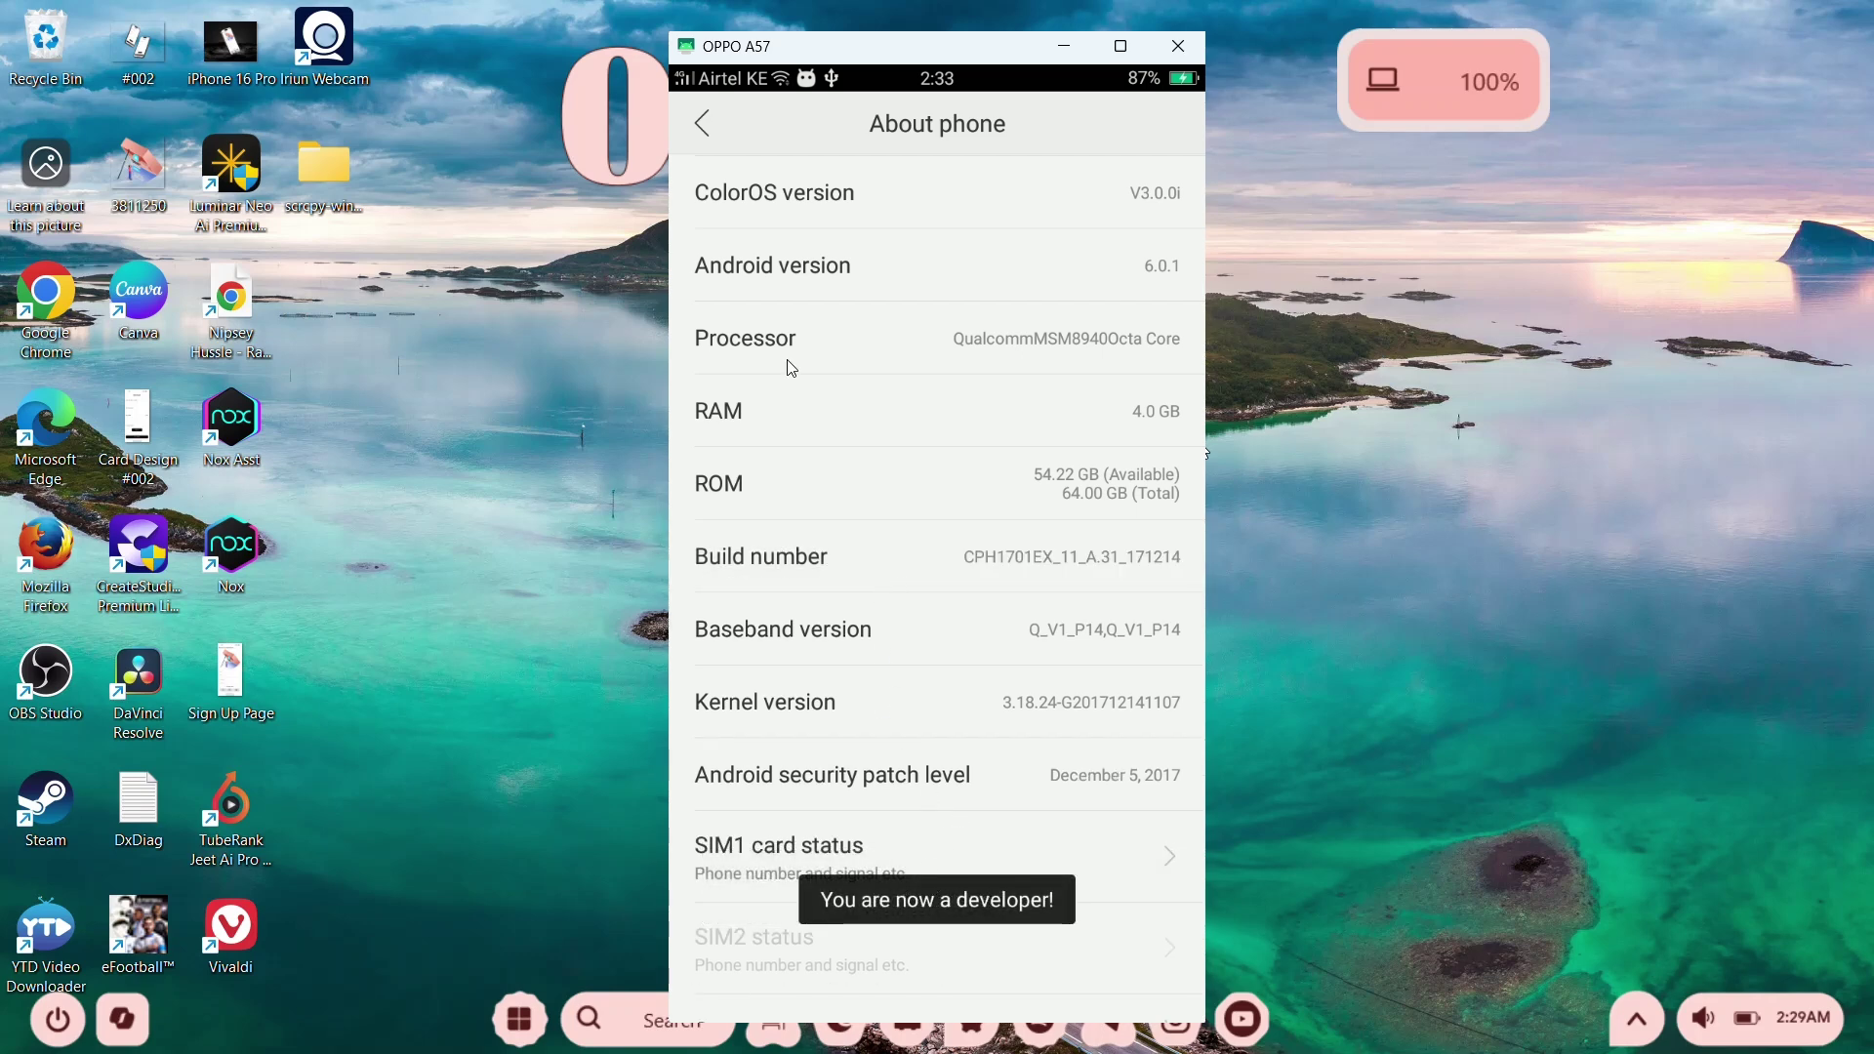
Go back to Settings, open Additional settings and scroll down to Developer options.
click(696, 113)
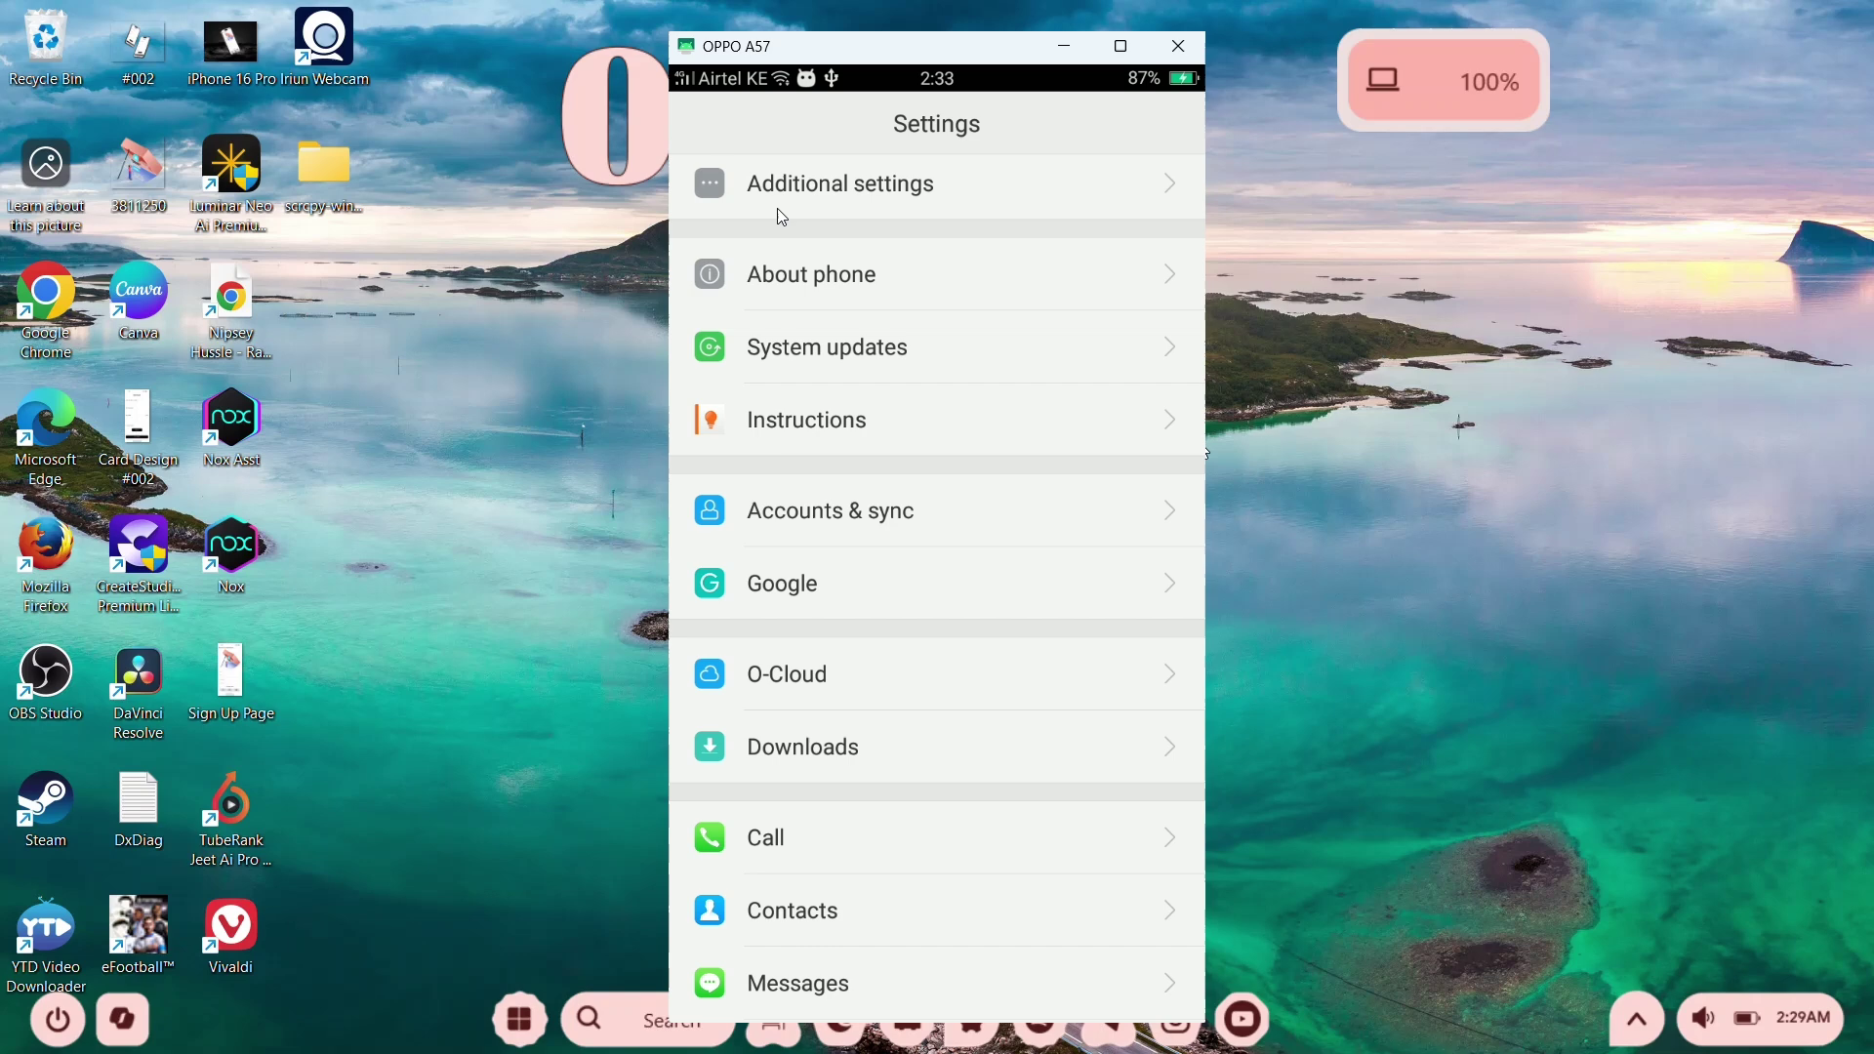
scroll(963, 502, down, 5)
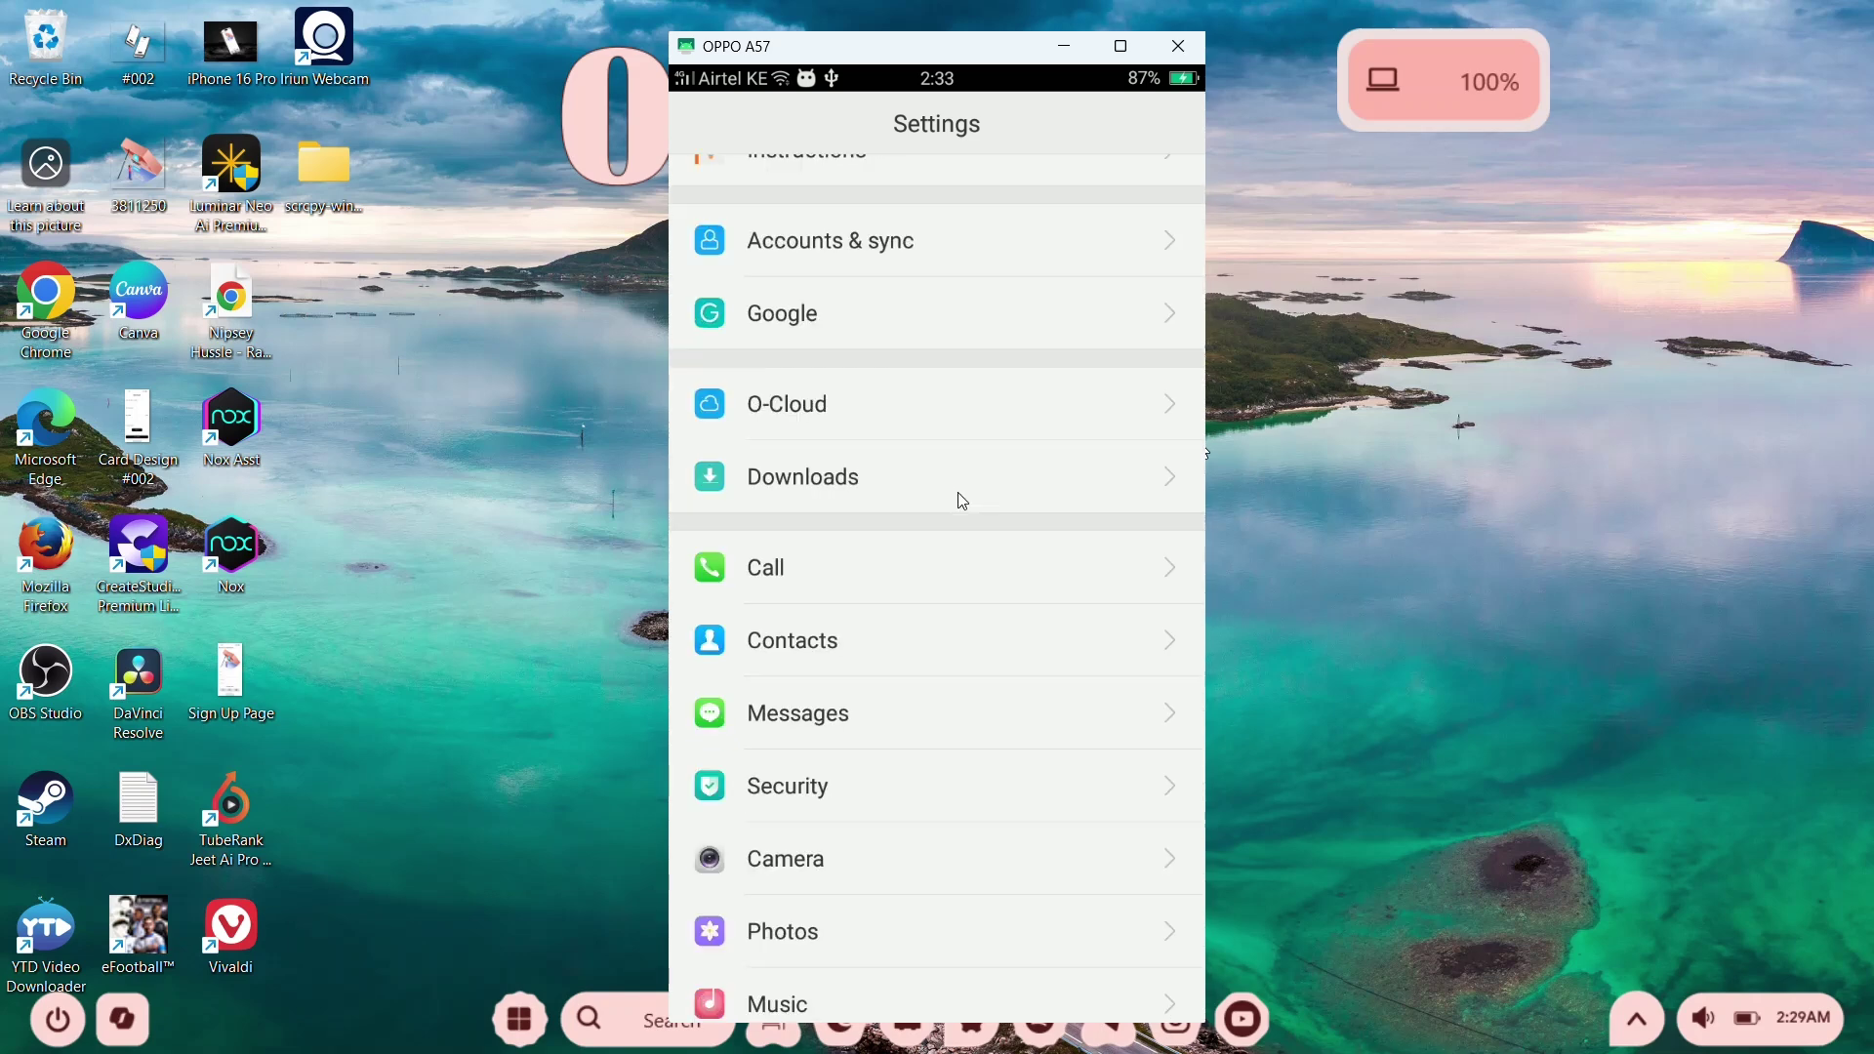
scroll(963, 501, up, 7)
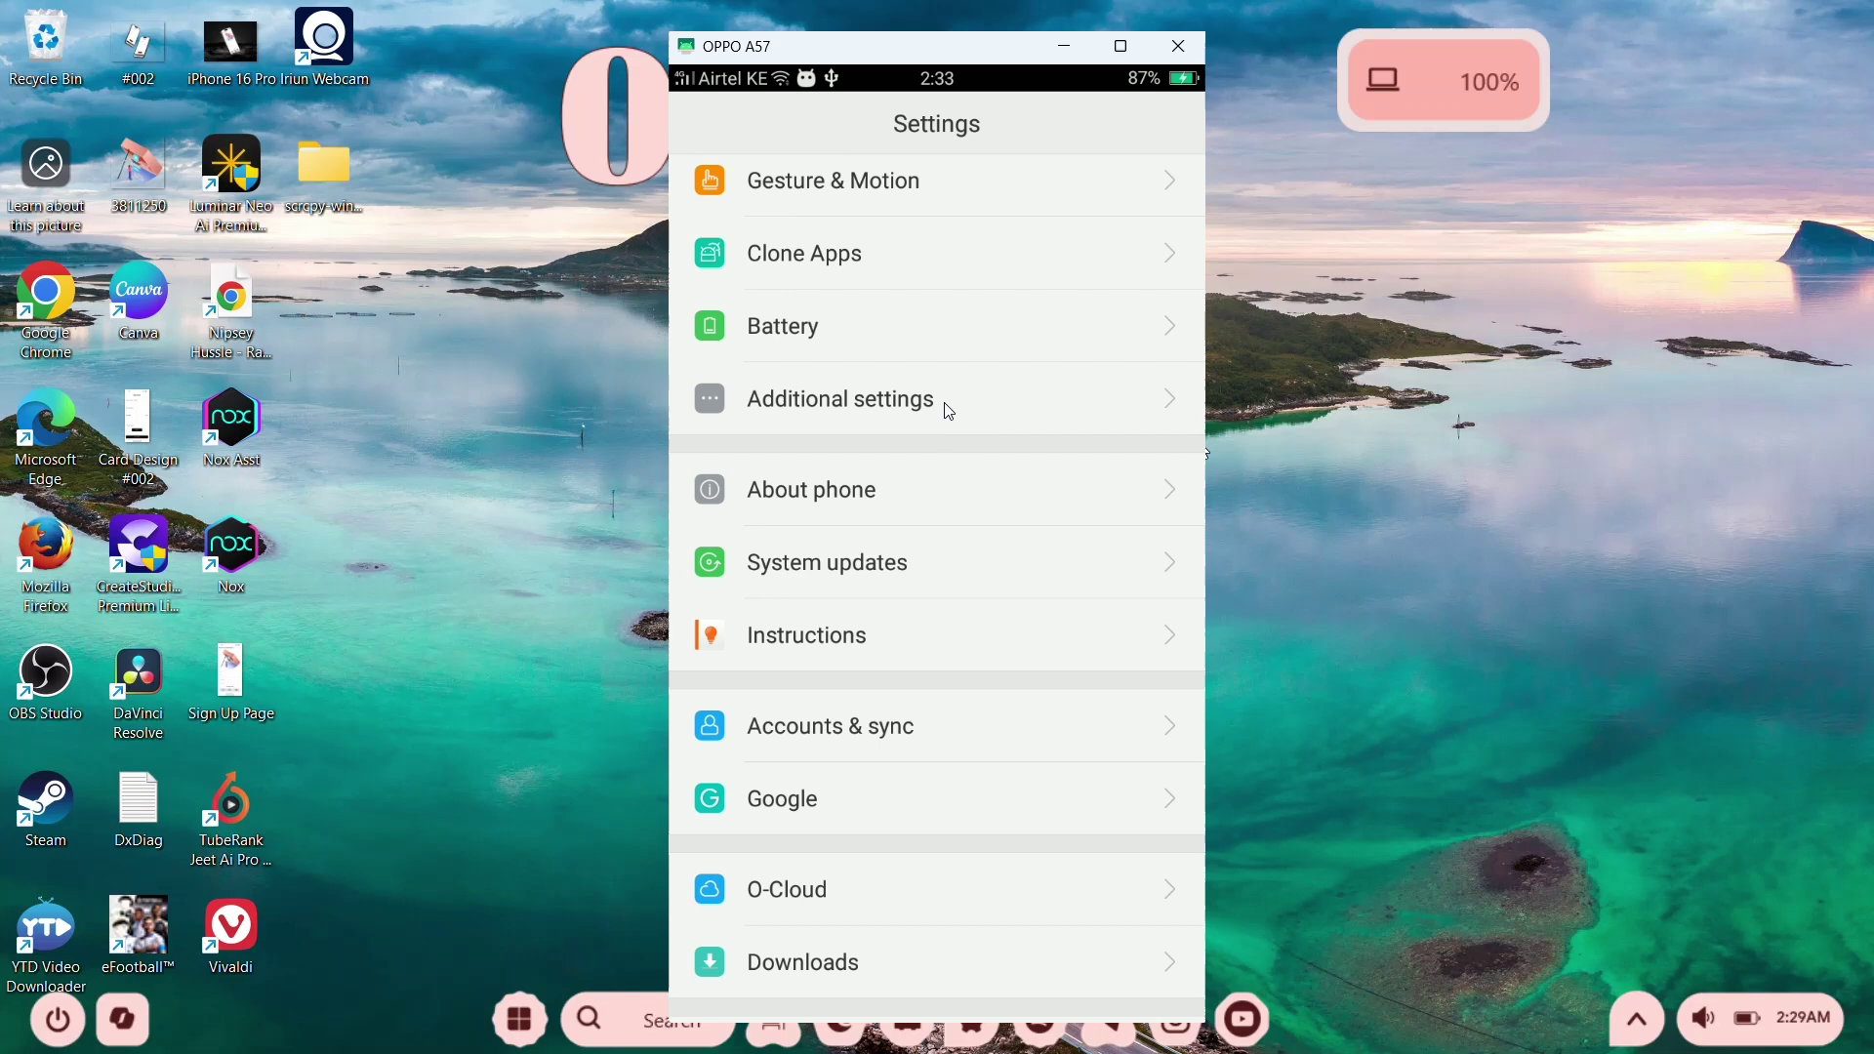
click(971, 413)
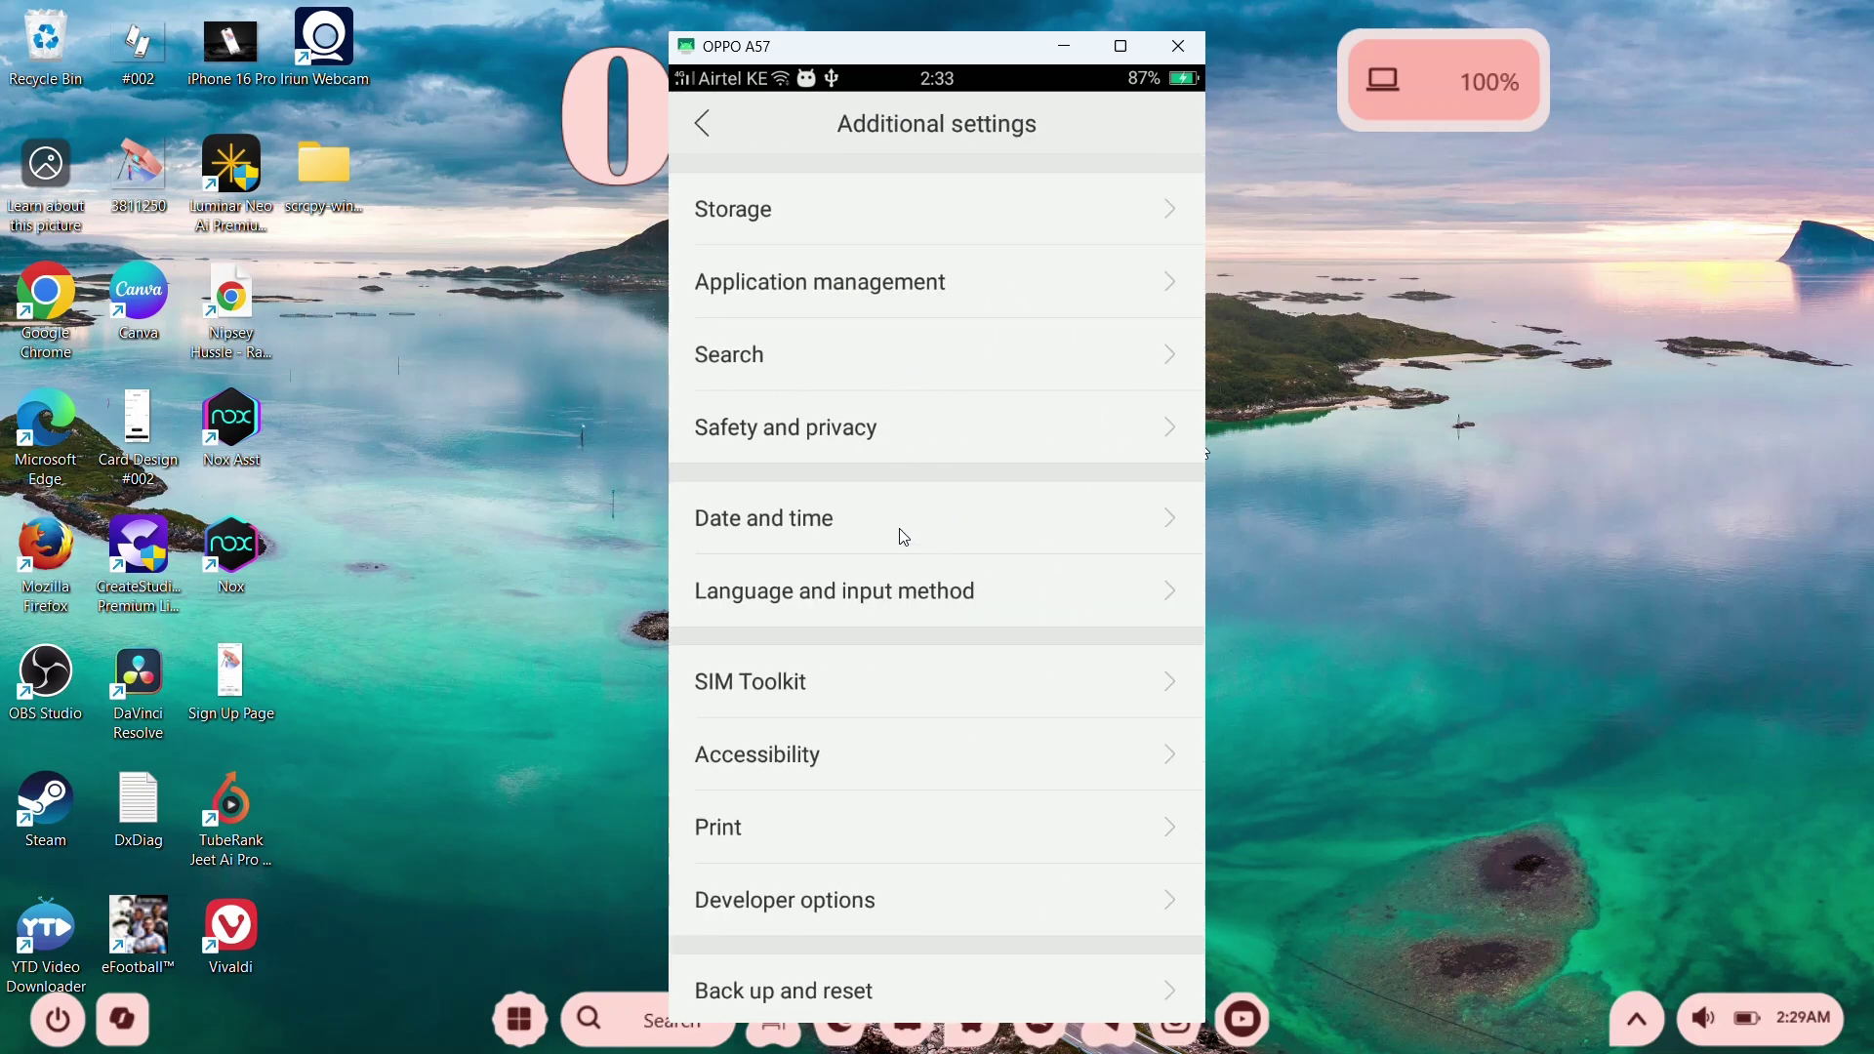
scroll(911, 504, down, 1)
scroll(913, 506, down, 1)
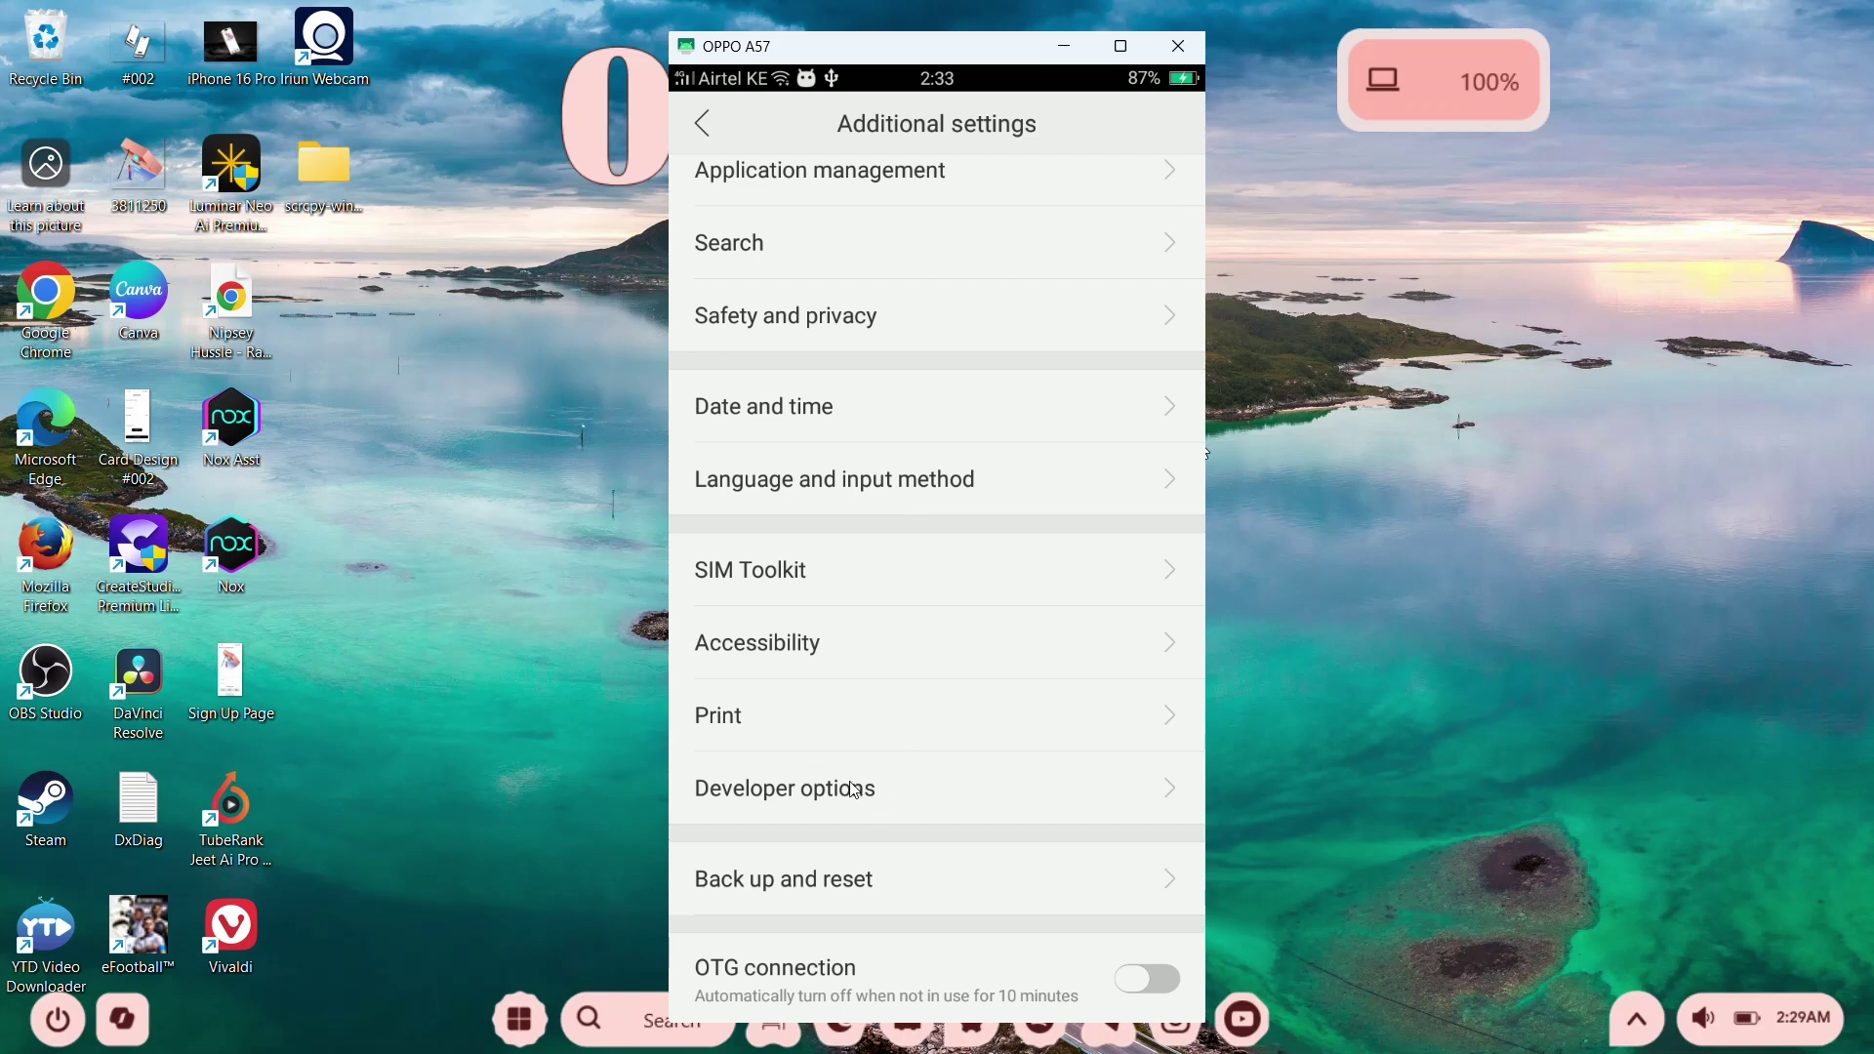
Open Developer options and enter the on-screen captcha code in capital letters.
click(820, 786)
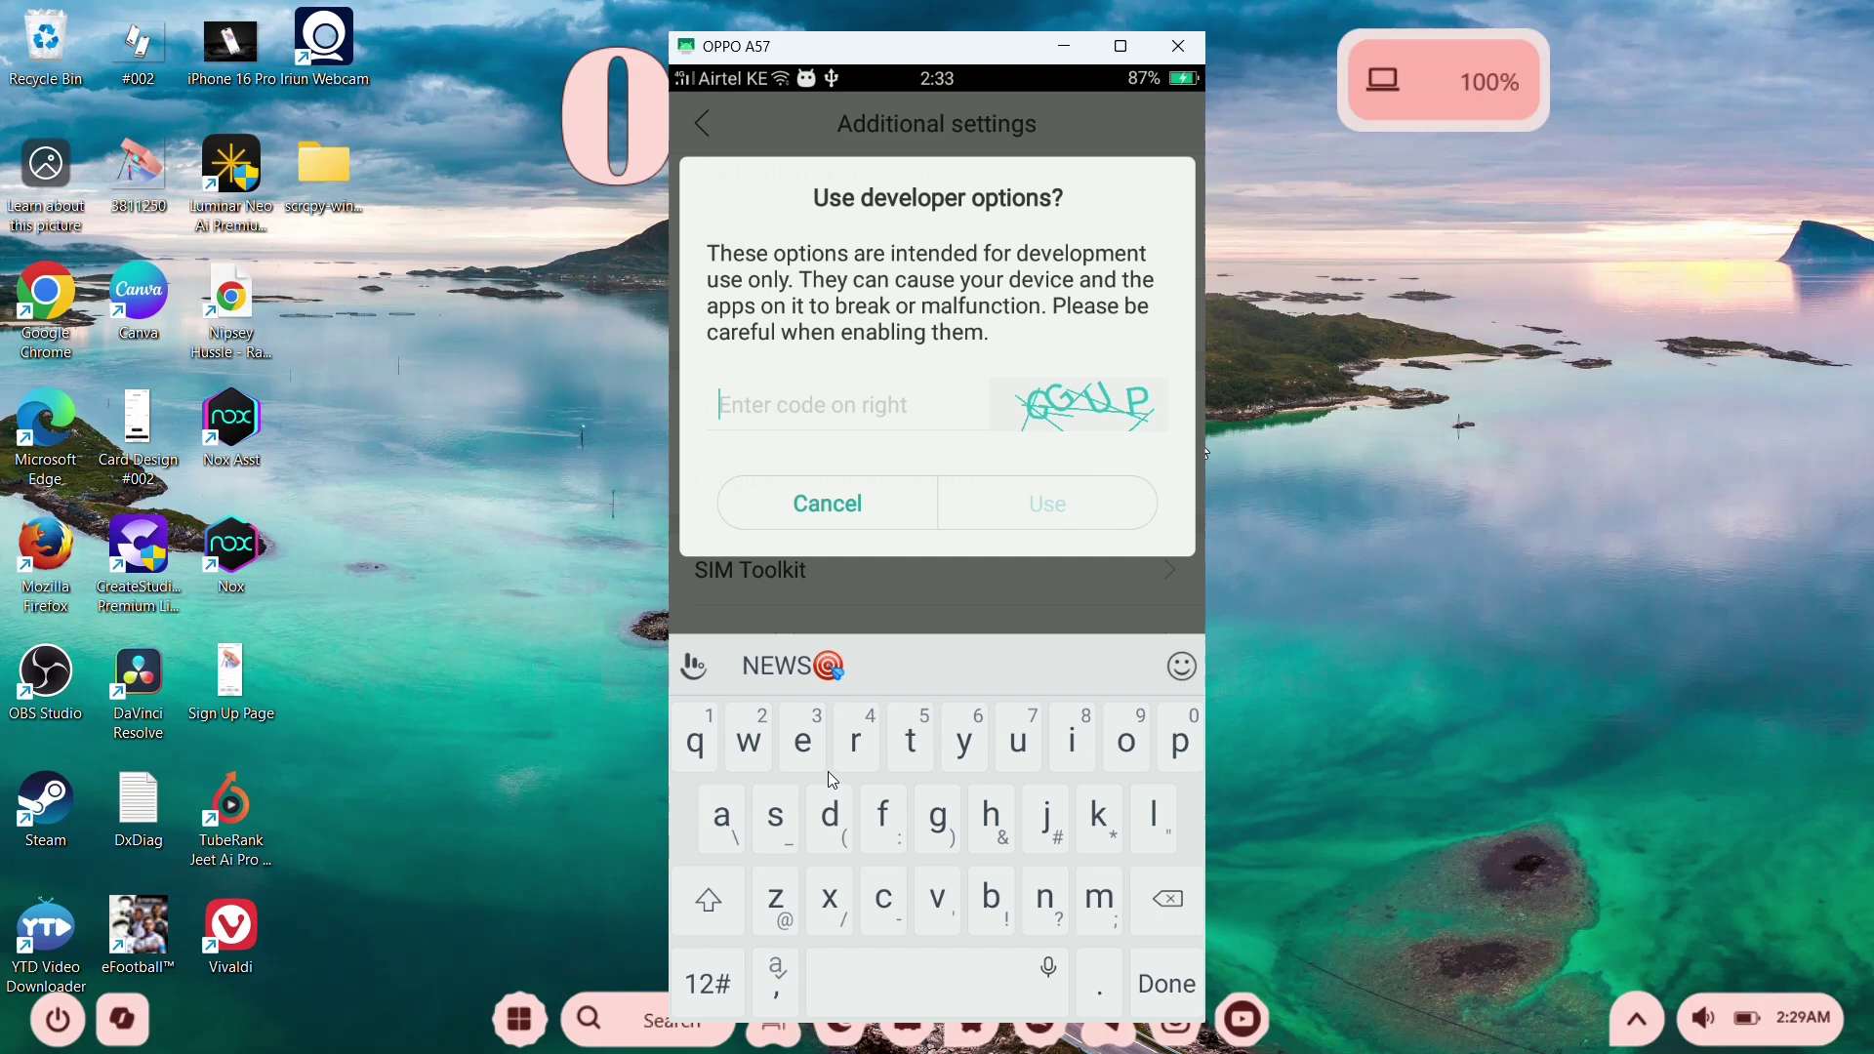
click(714, 898)
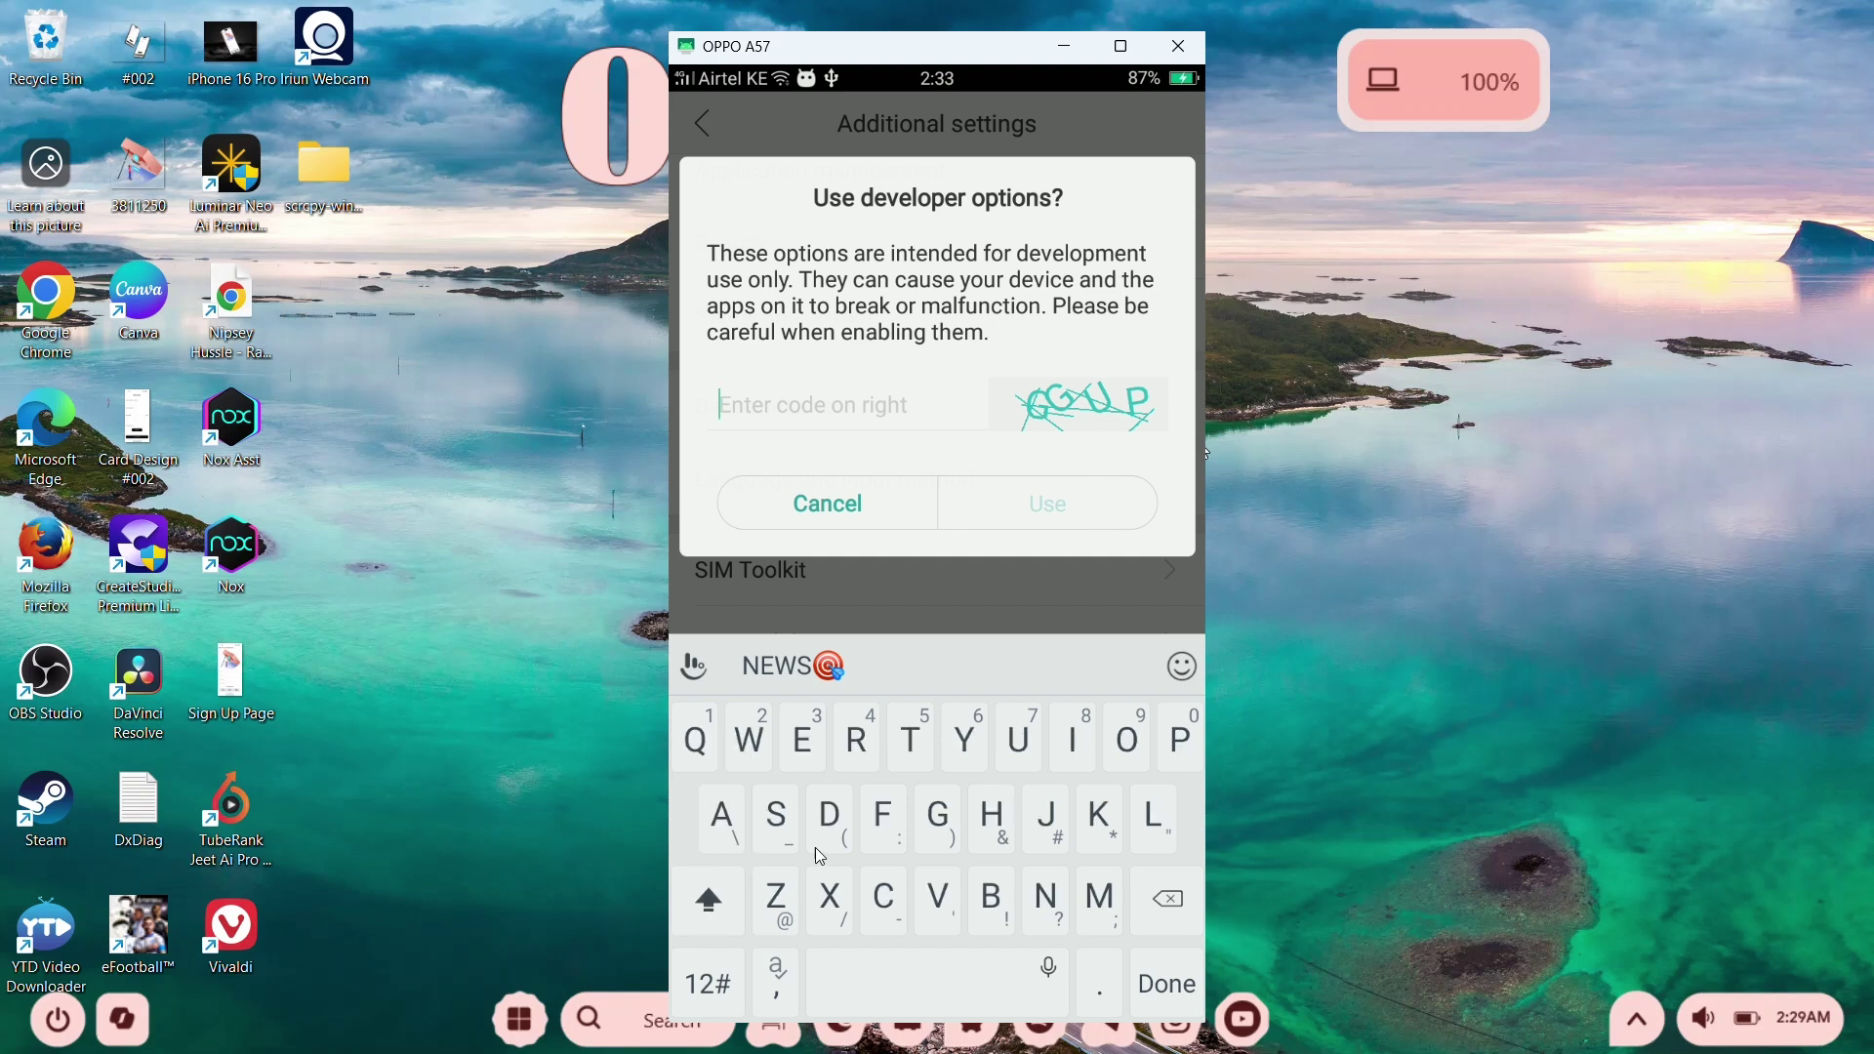
click(942, 834)
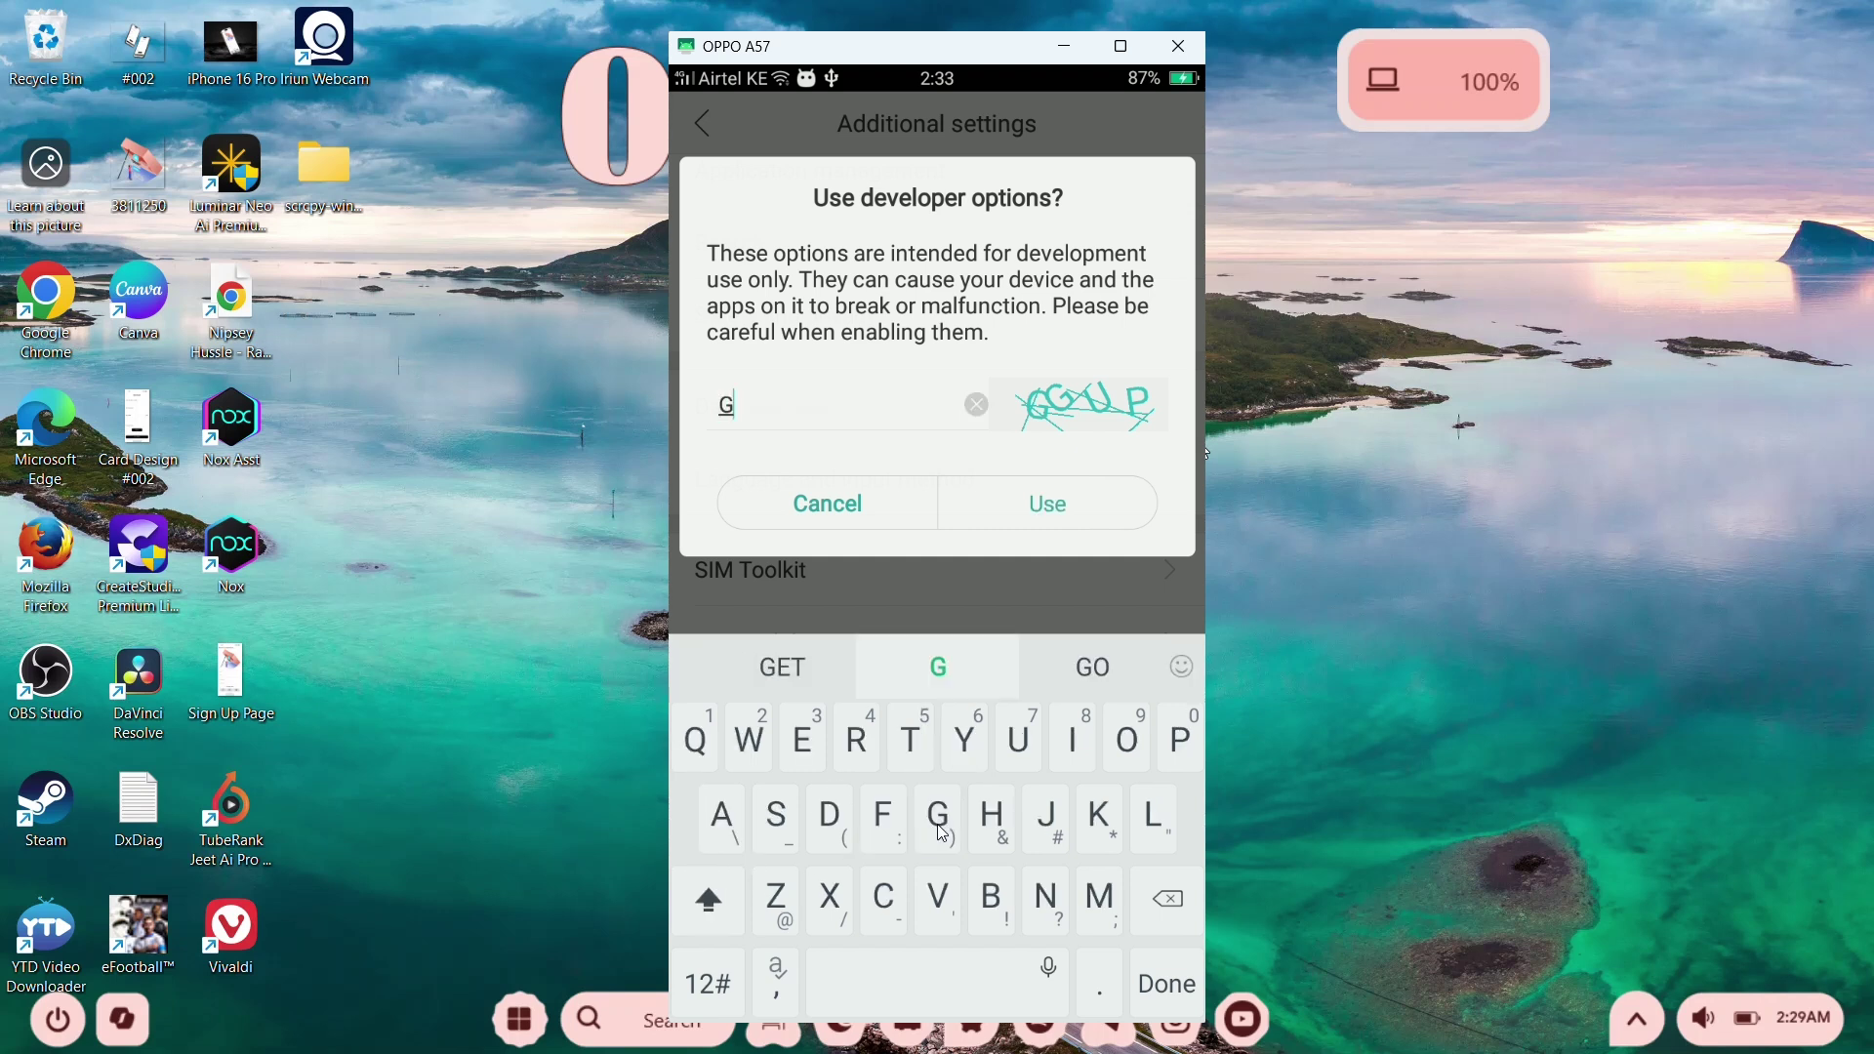
click(942, 834)
click(1019, 740)
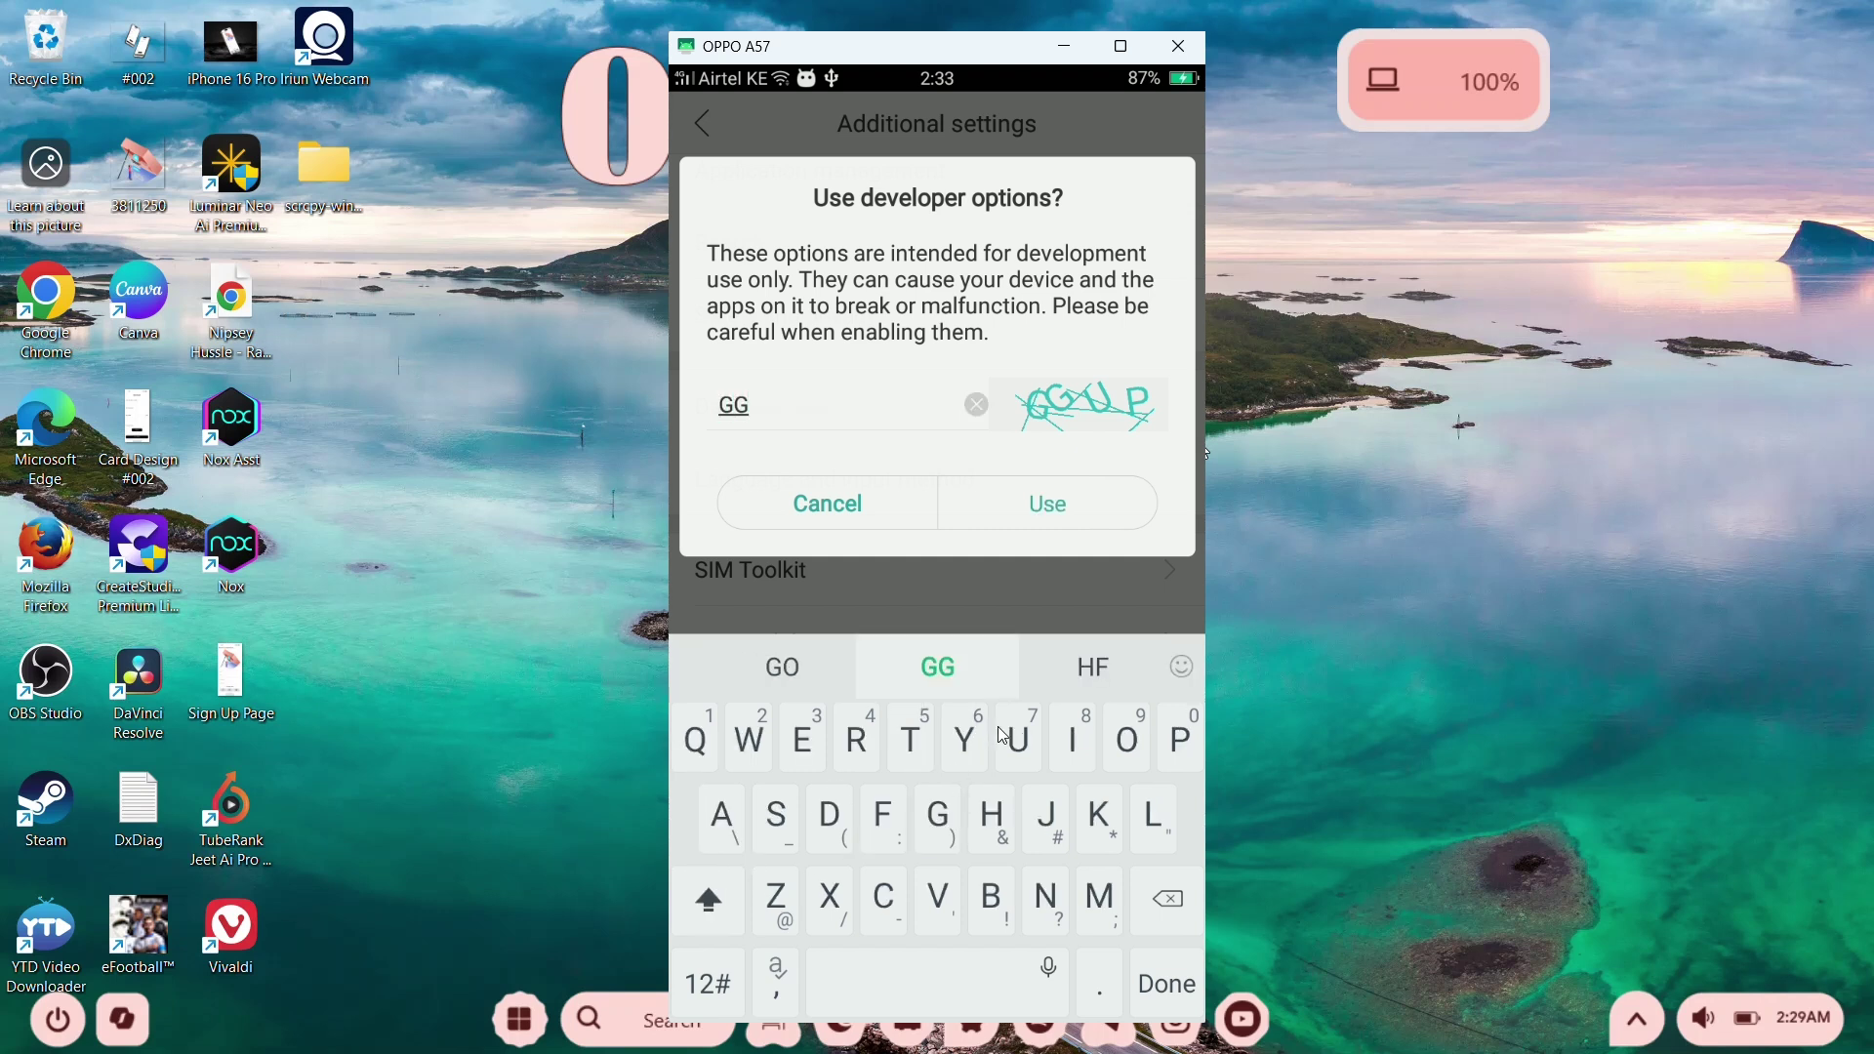
click(1159, 737)
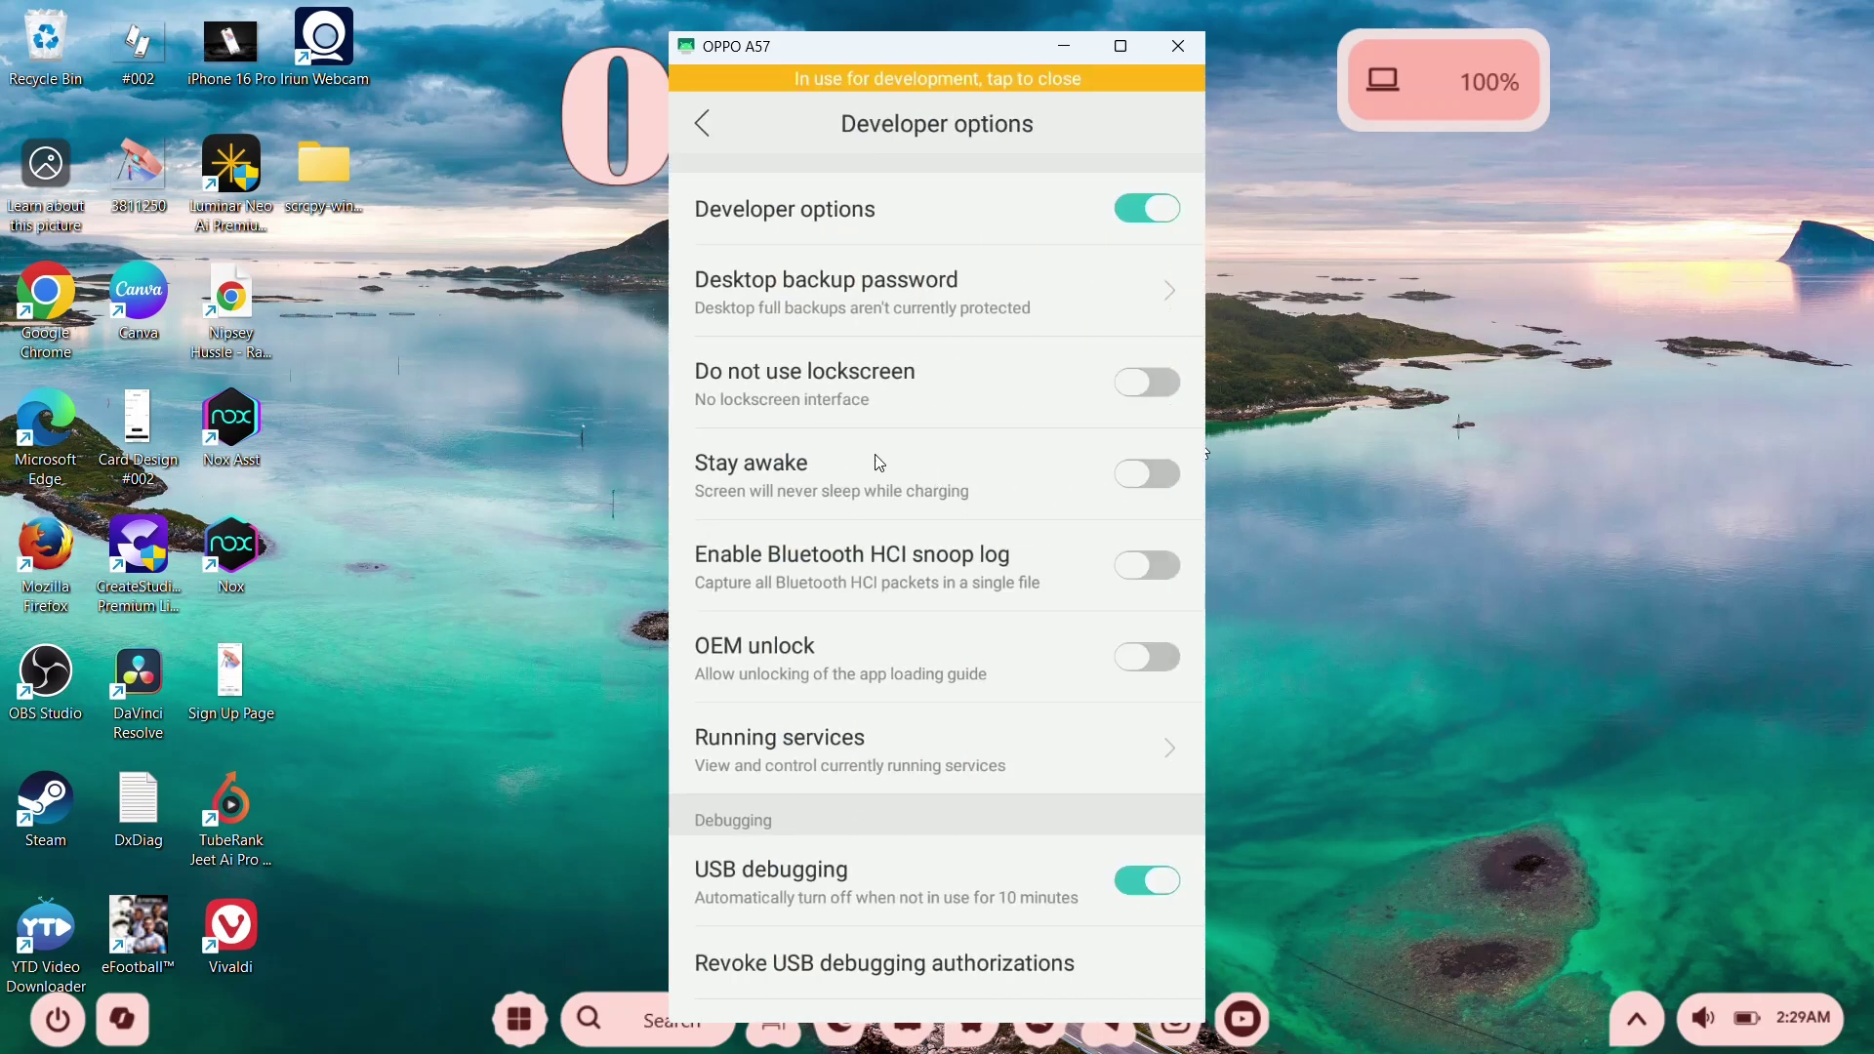
Turn on USB debugging and return to the main Settings list.
scroll(903, 469, down, 3)
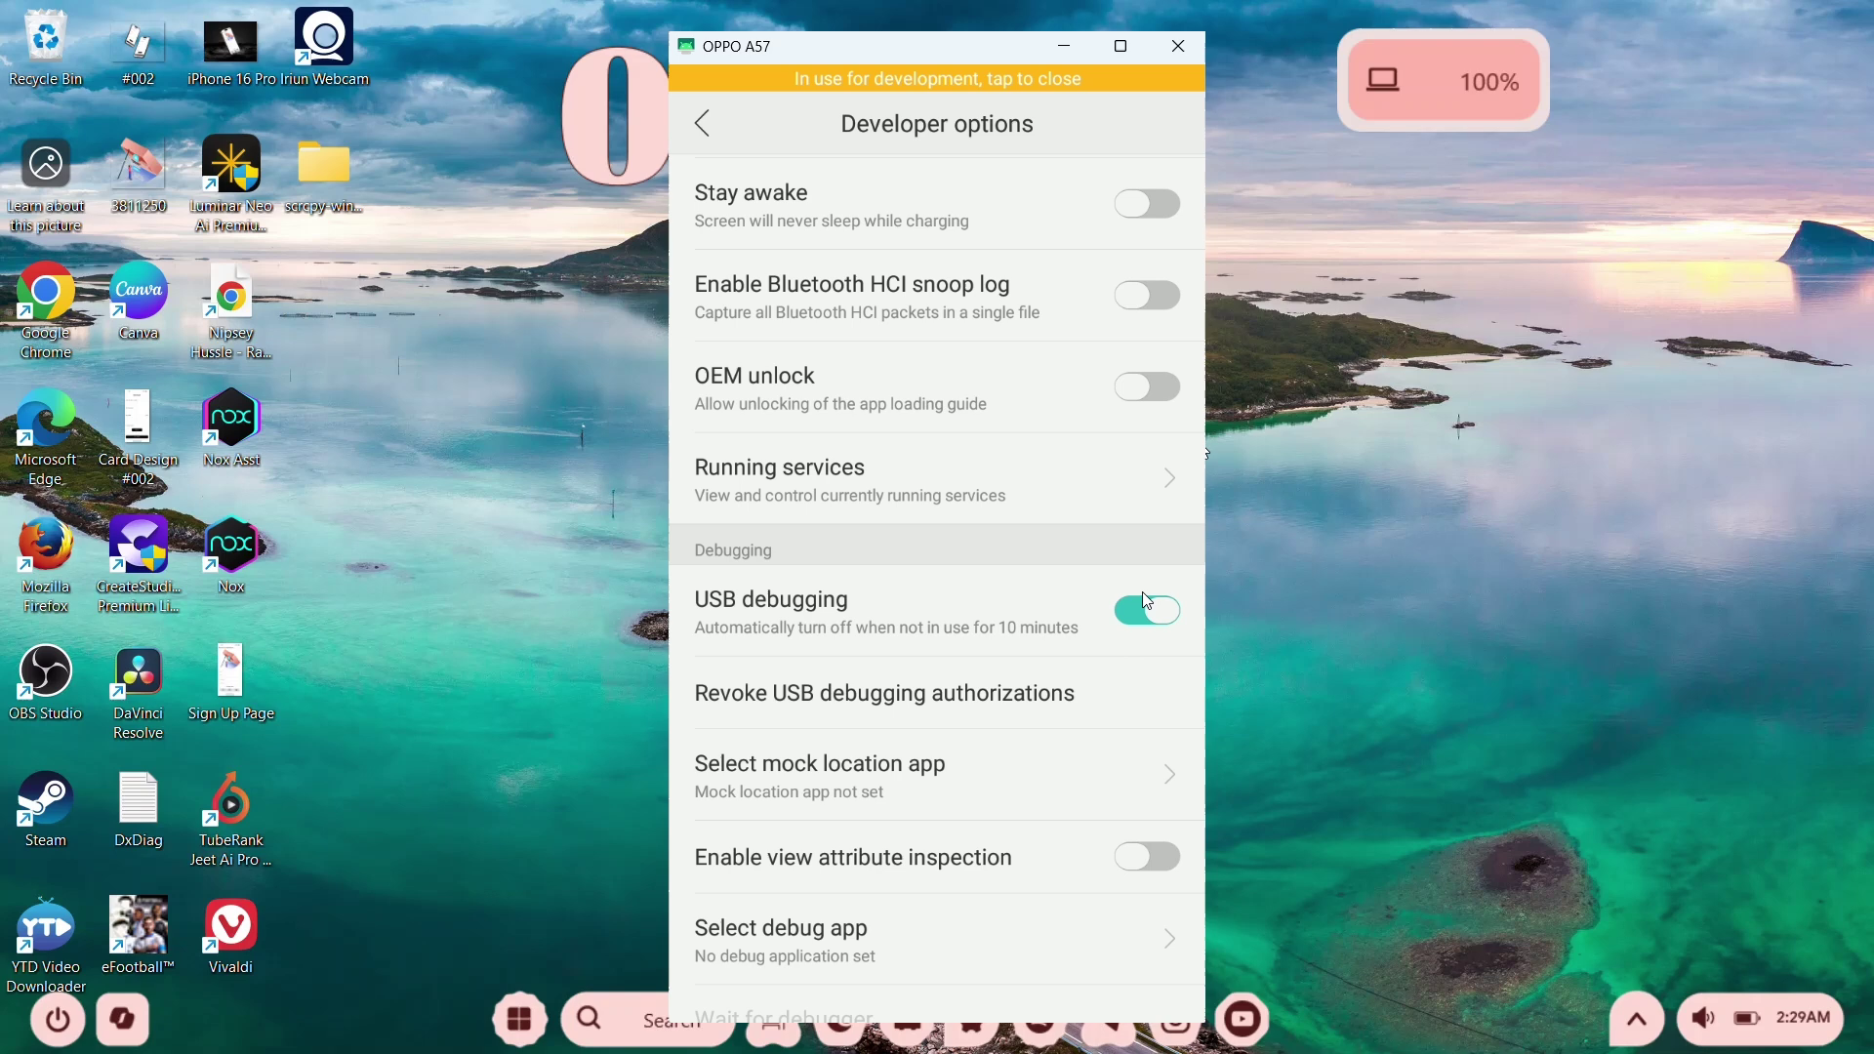
scroll(1069, 607, up, 3)
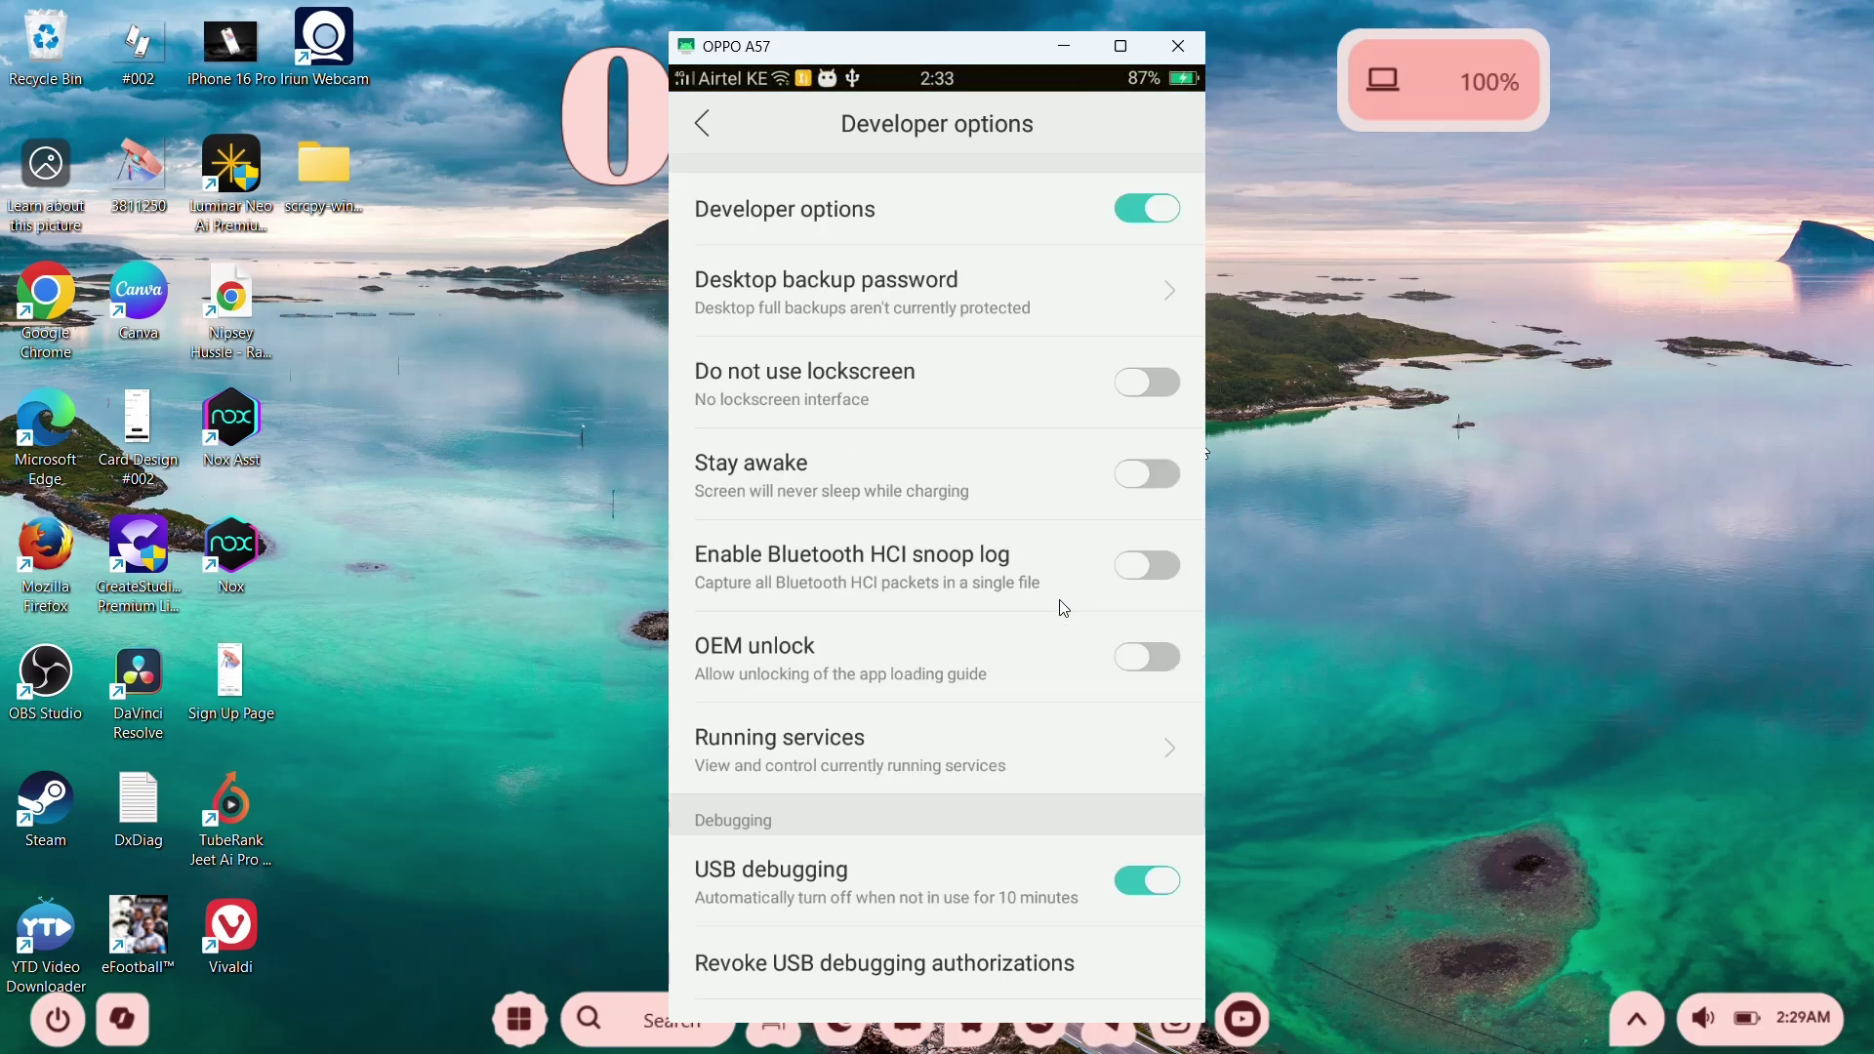
scroll(1063, 608, down, 6)
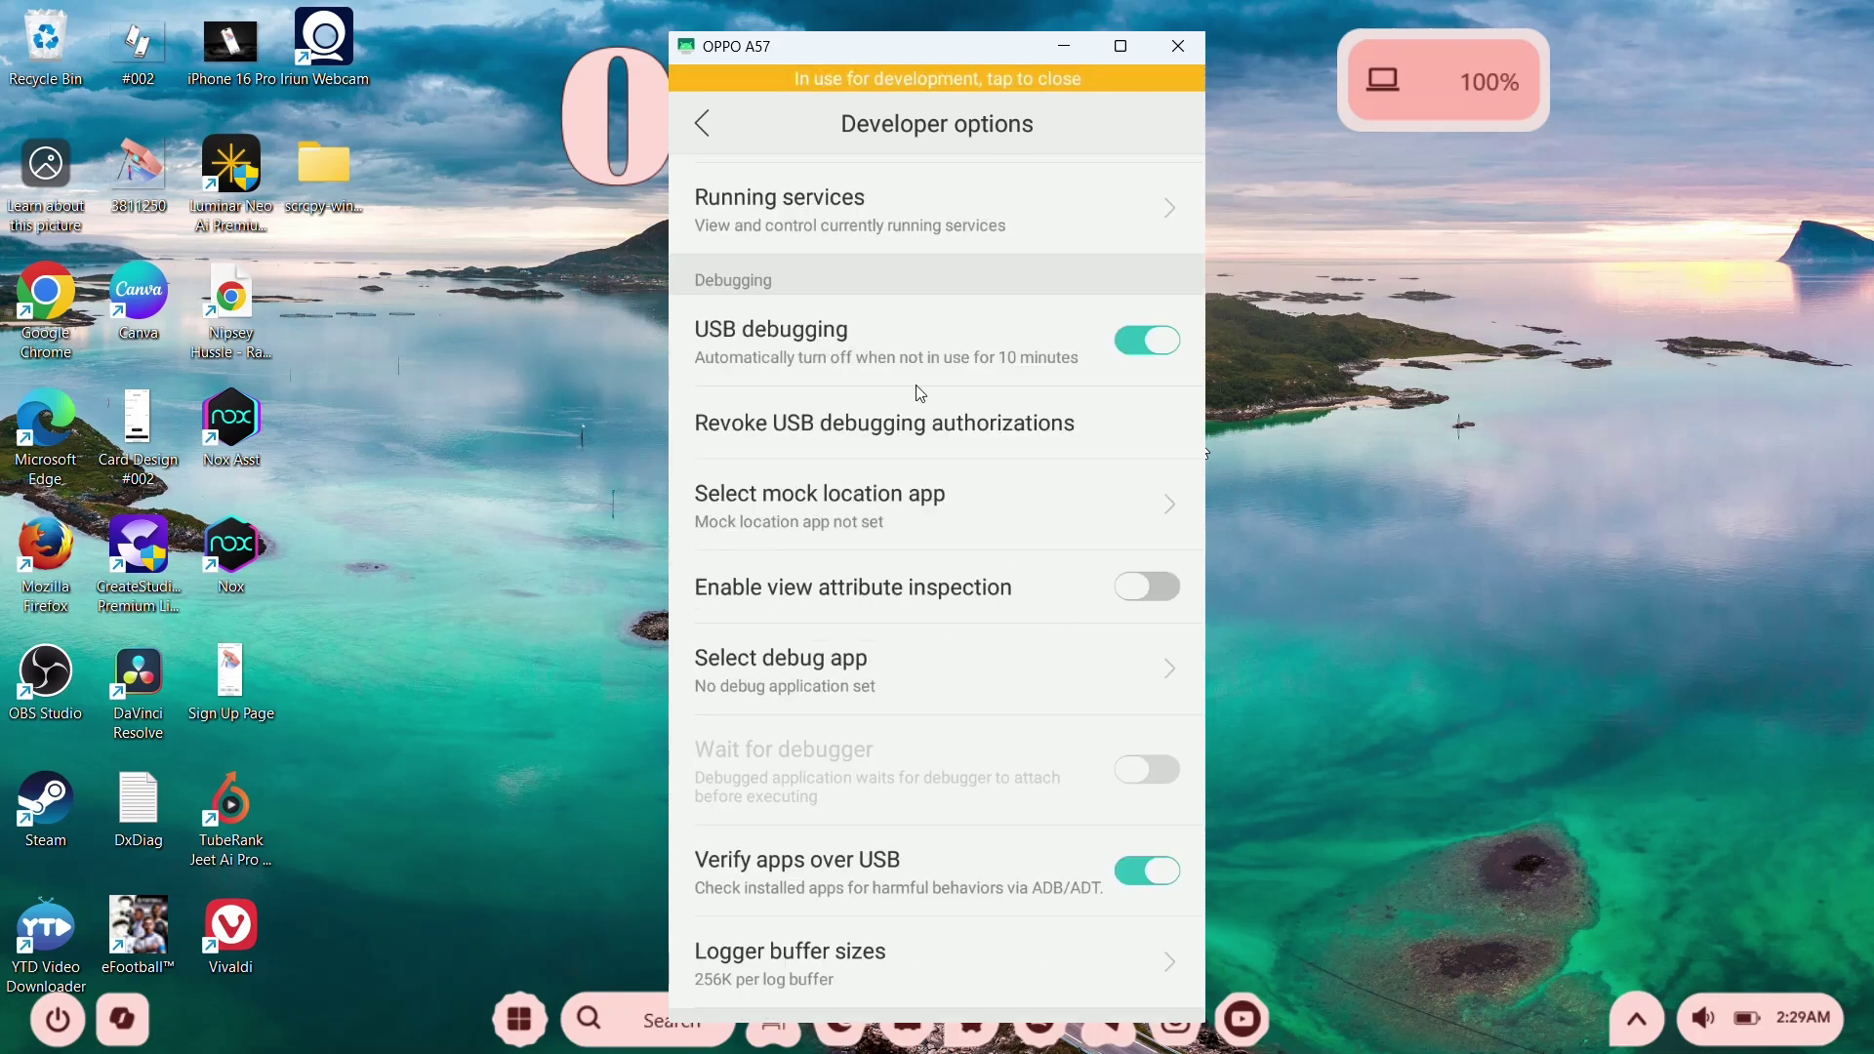
click(700, 131)
click(702, 131)
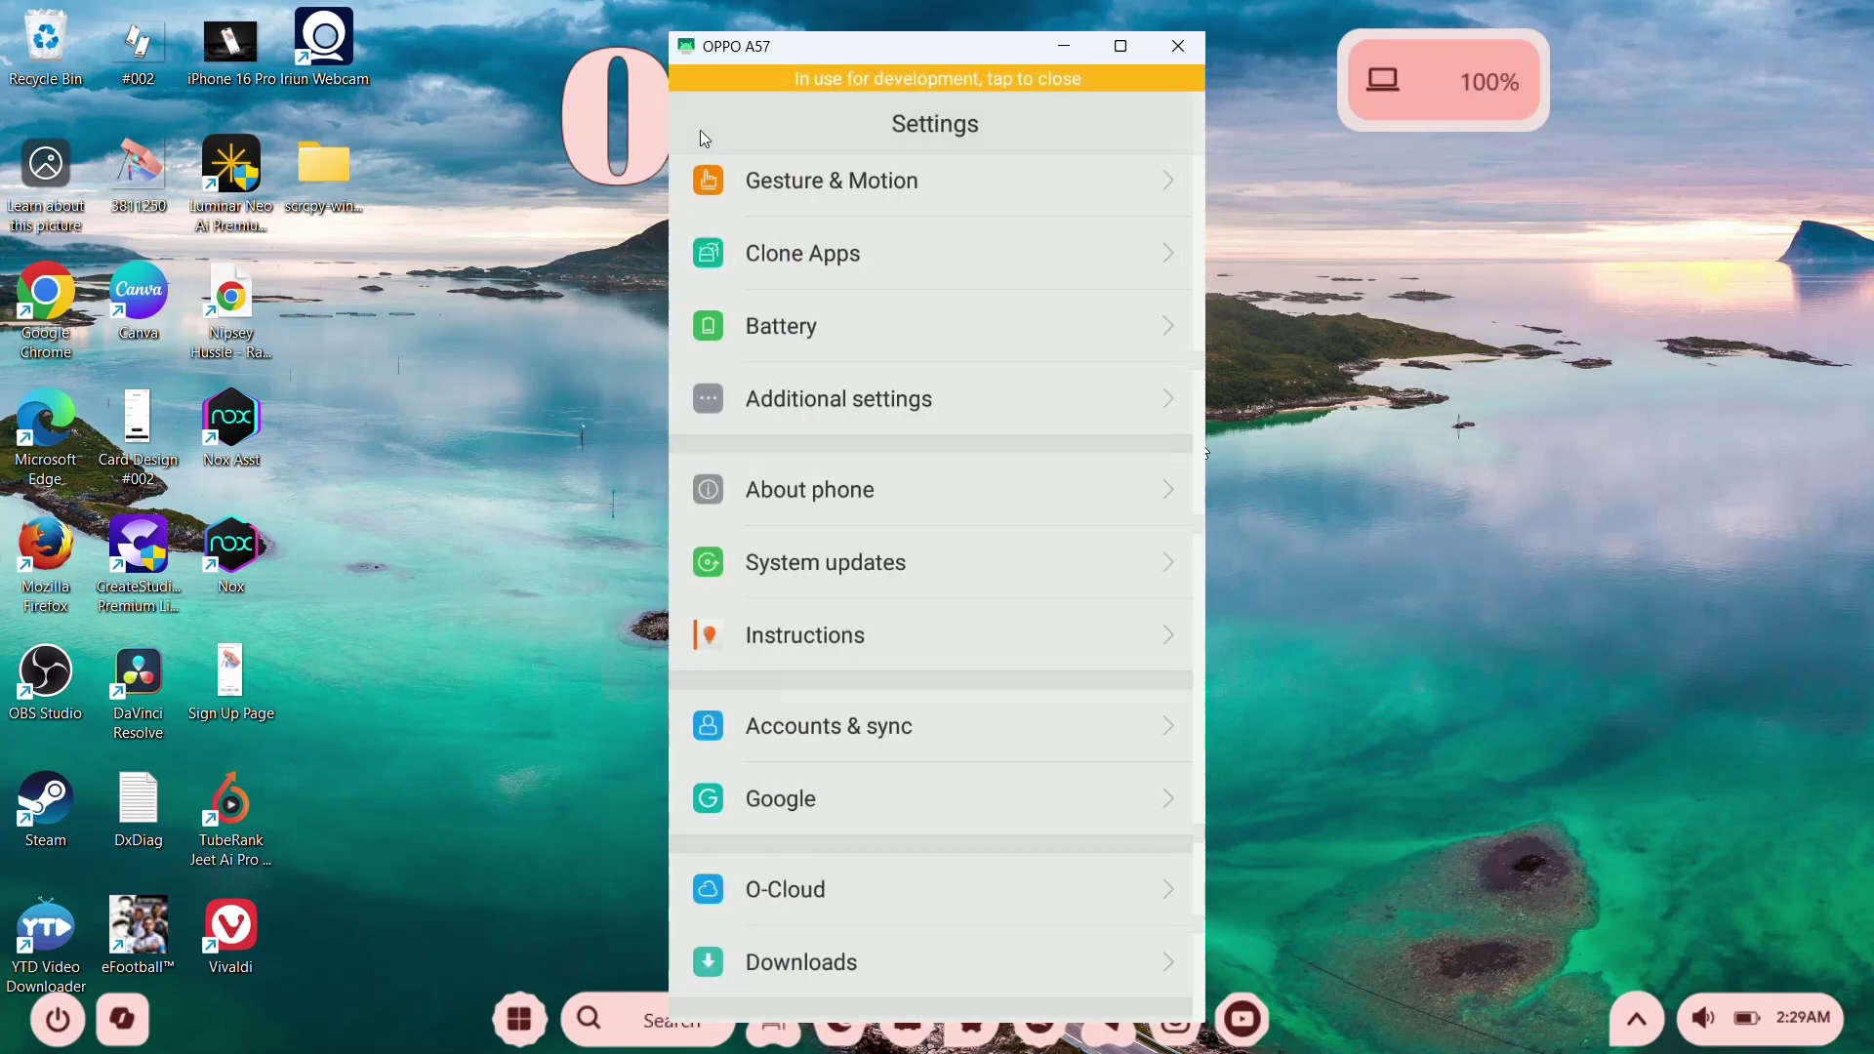
Open the scrcpy-win64-v3.1 folder on the desktop and launch the scrcpy program.
drag(325, 166, 322, 550)
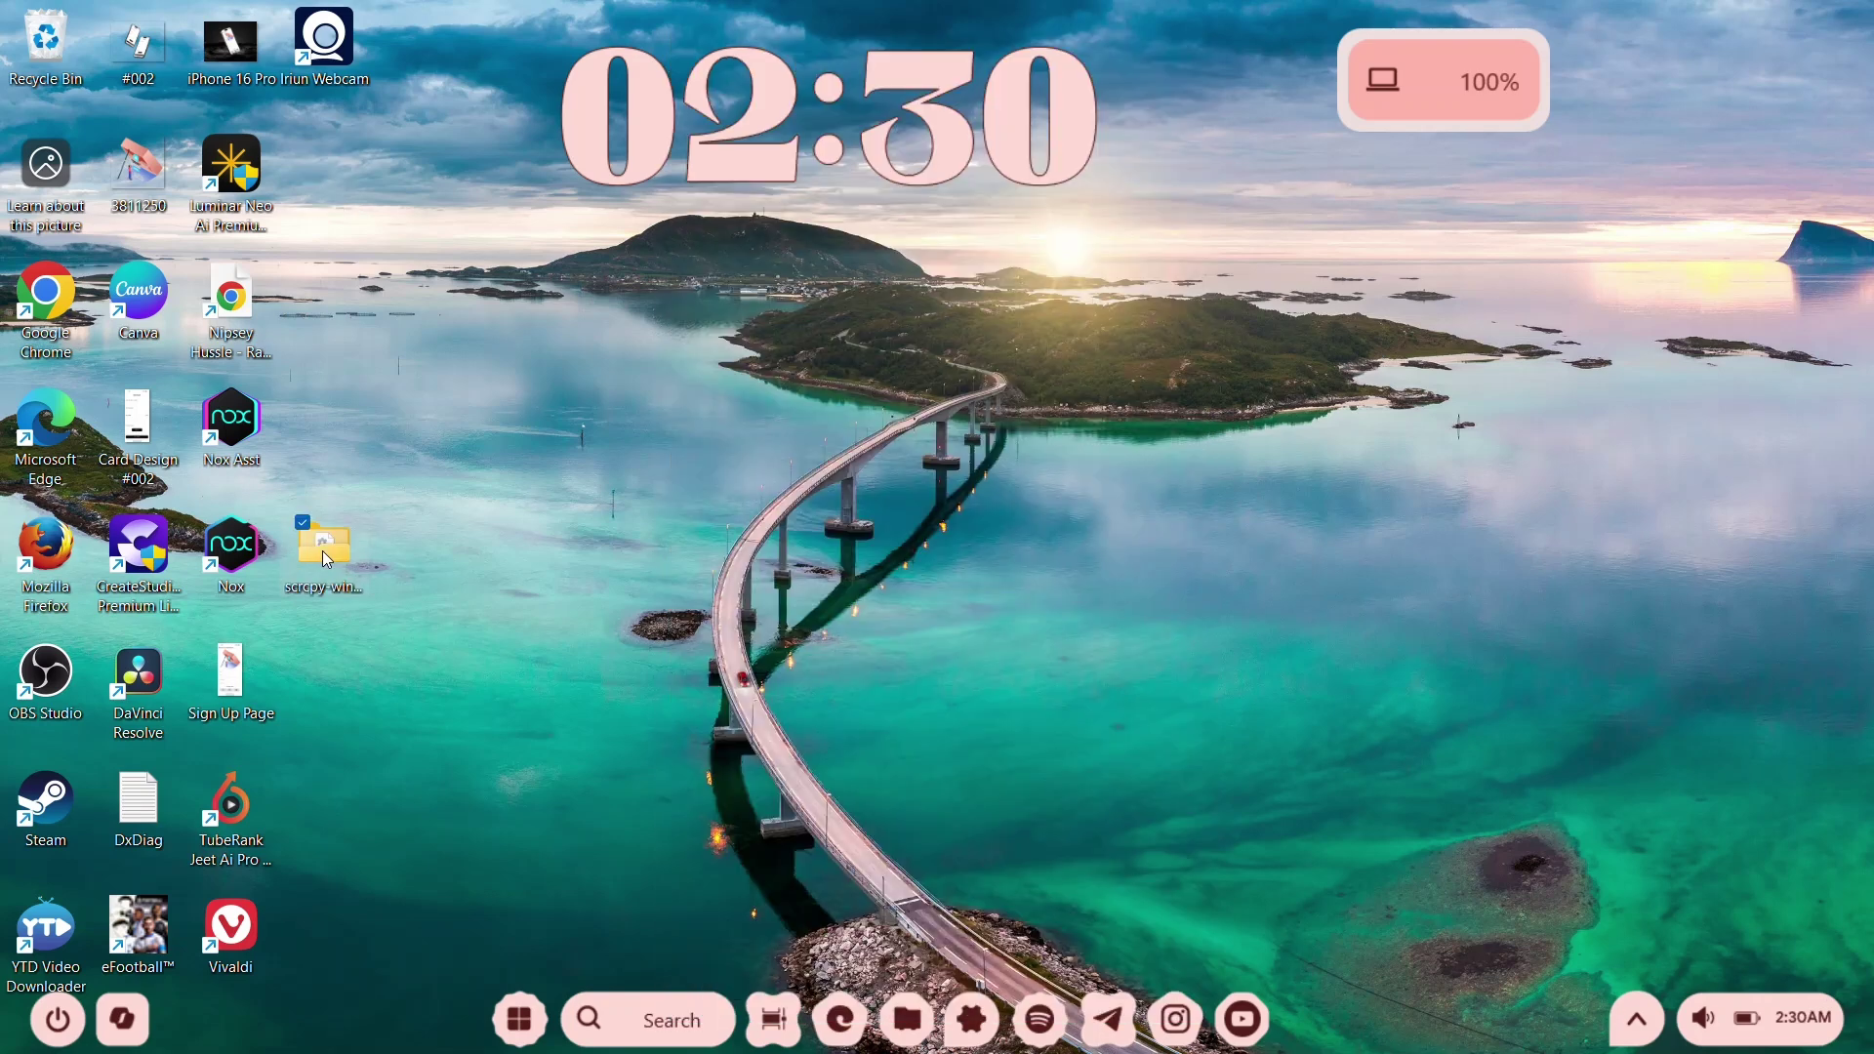
double_click(324, 550)
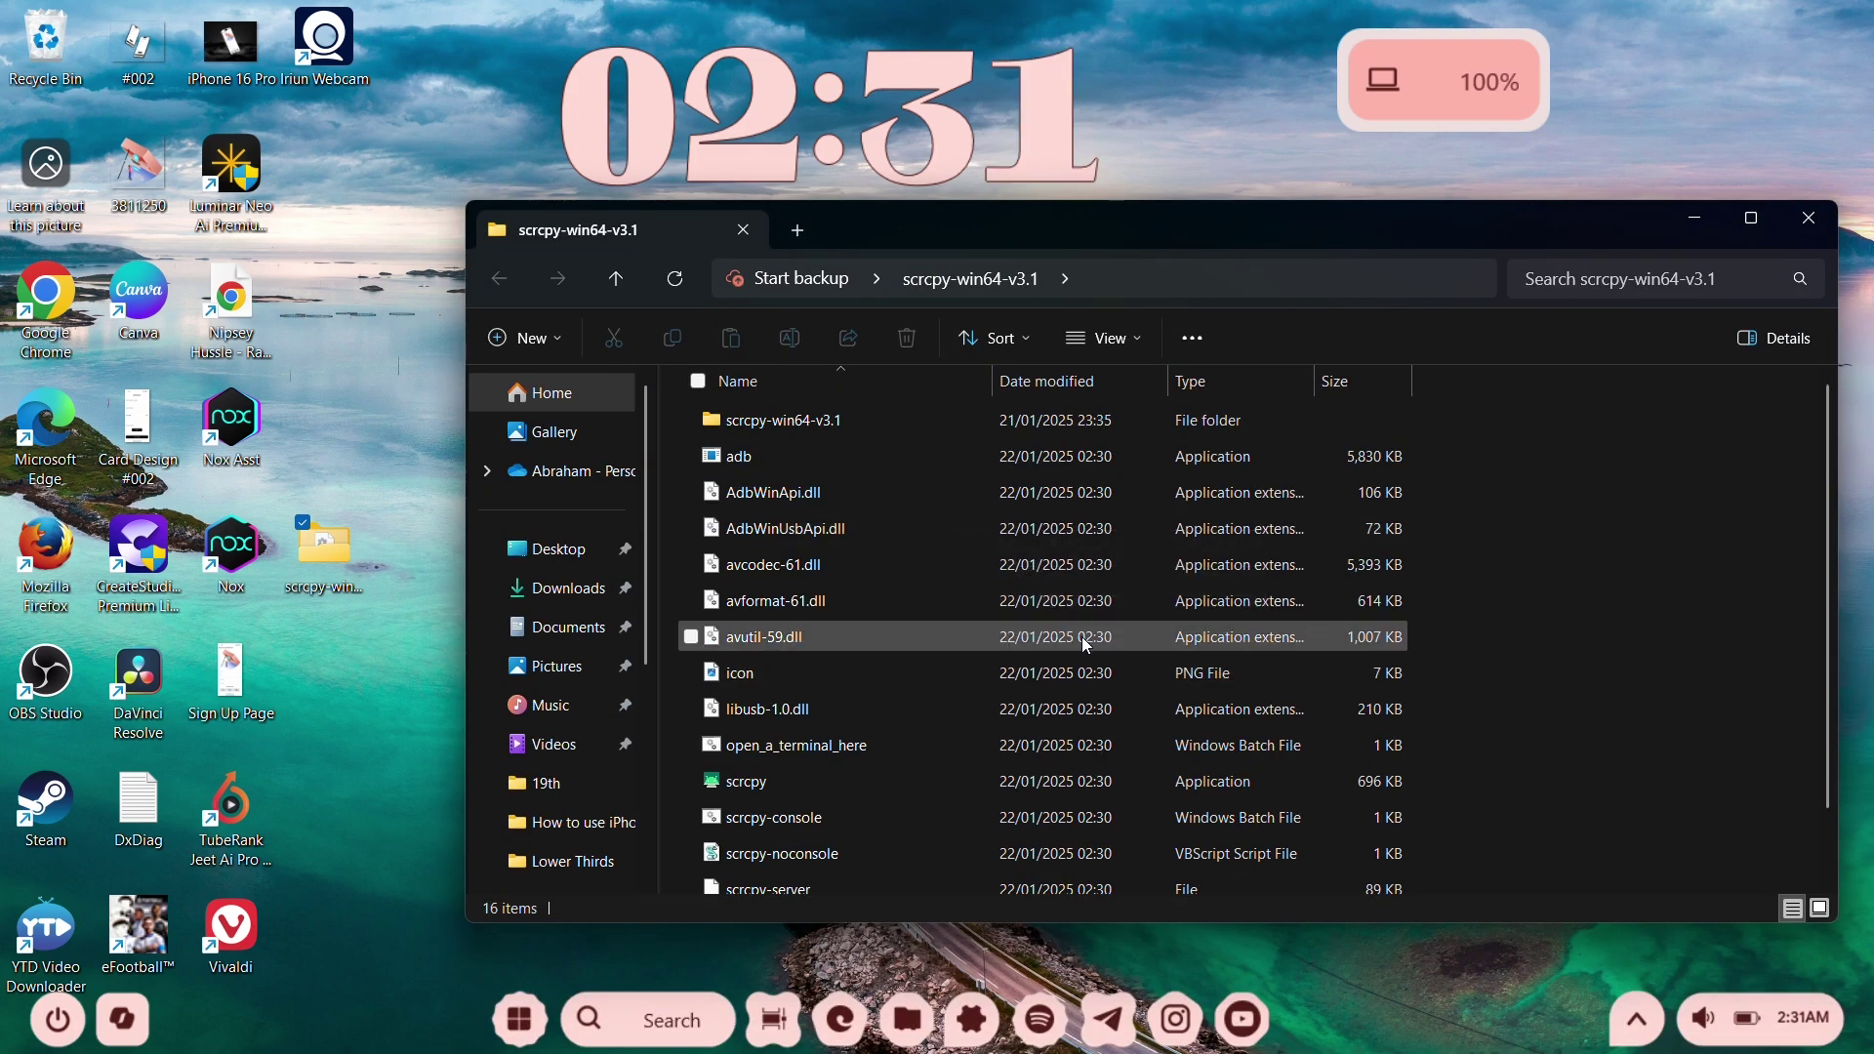
right_click(765, 784)
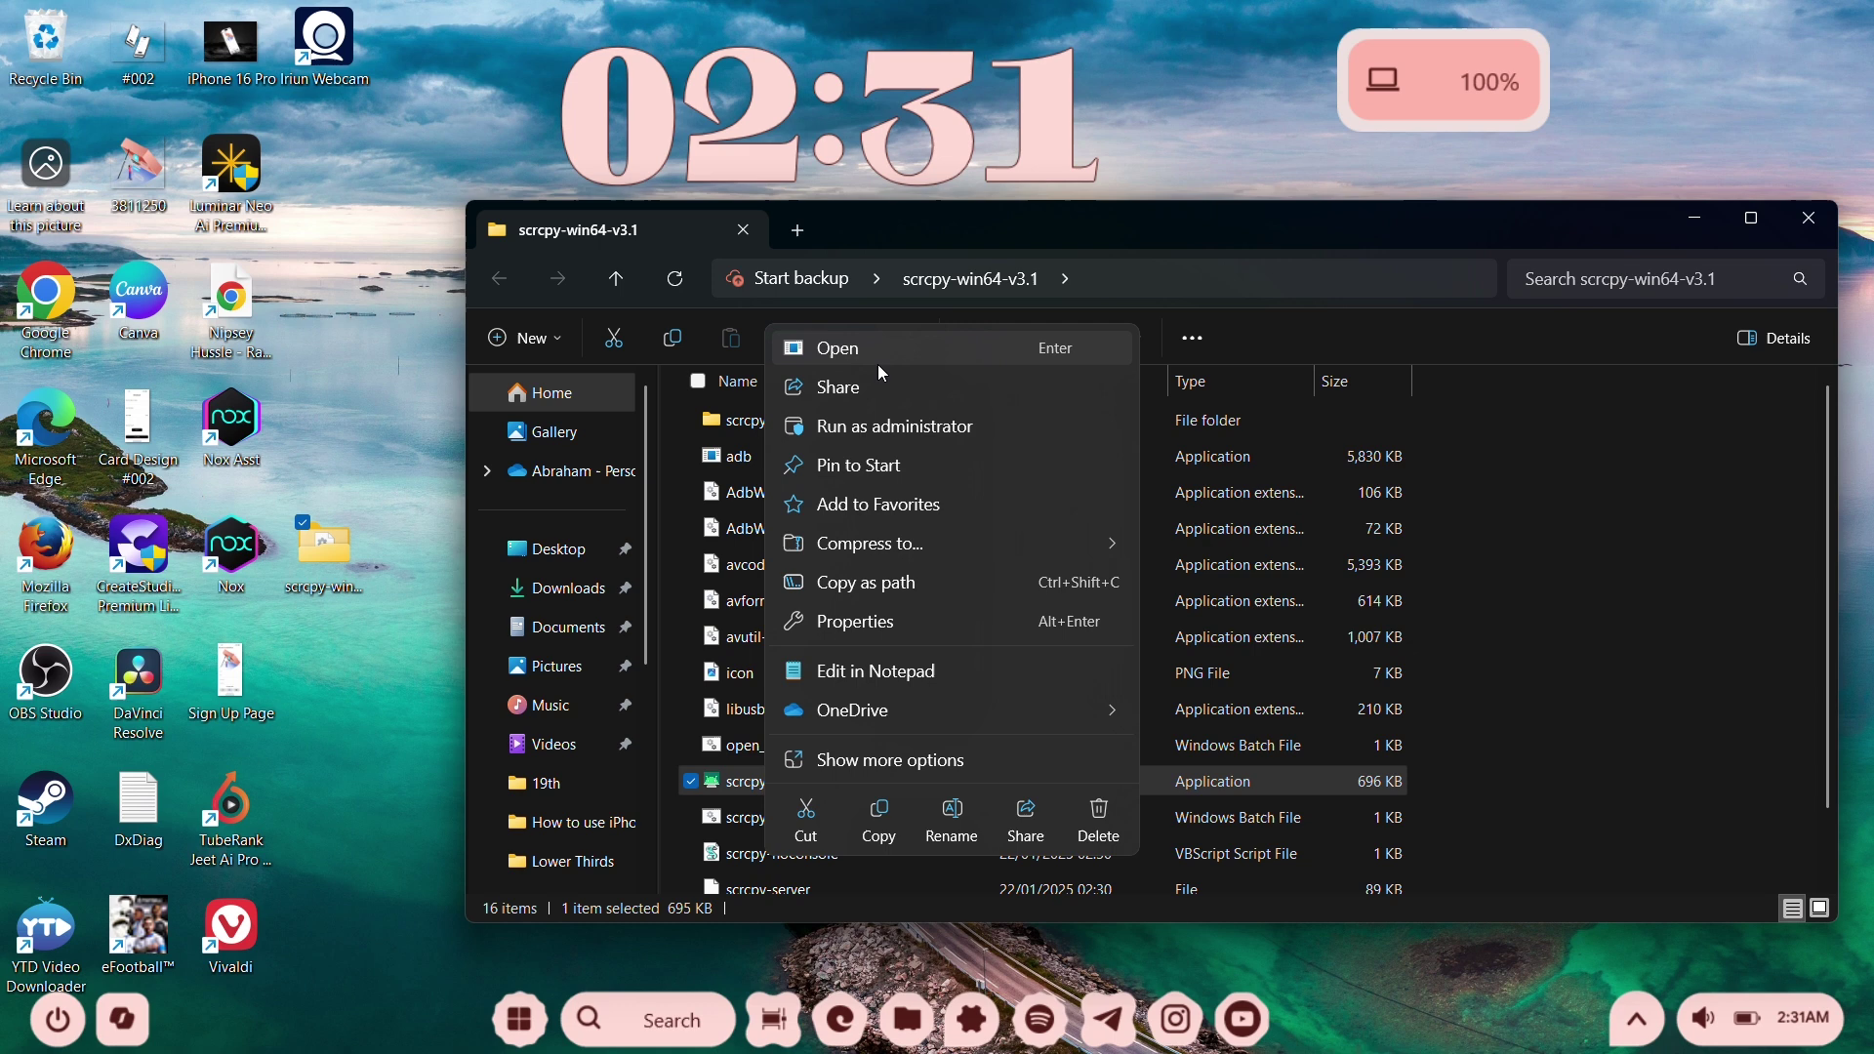
click(1045, 232)
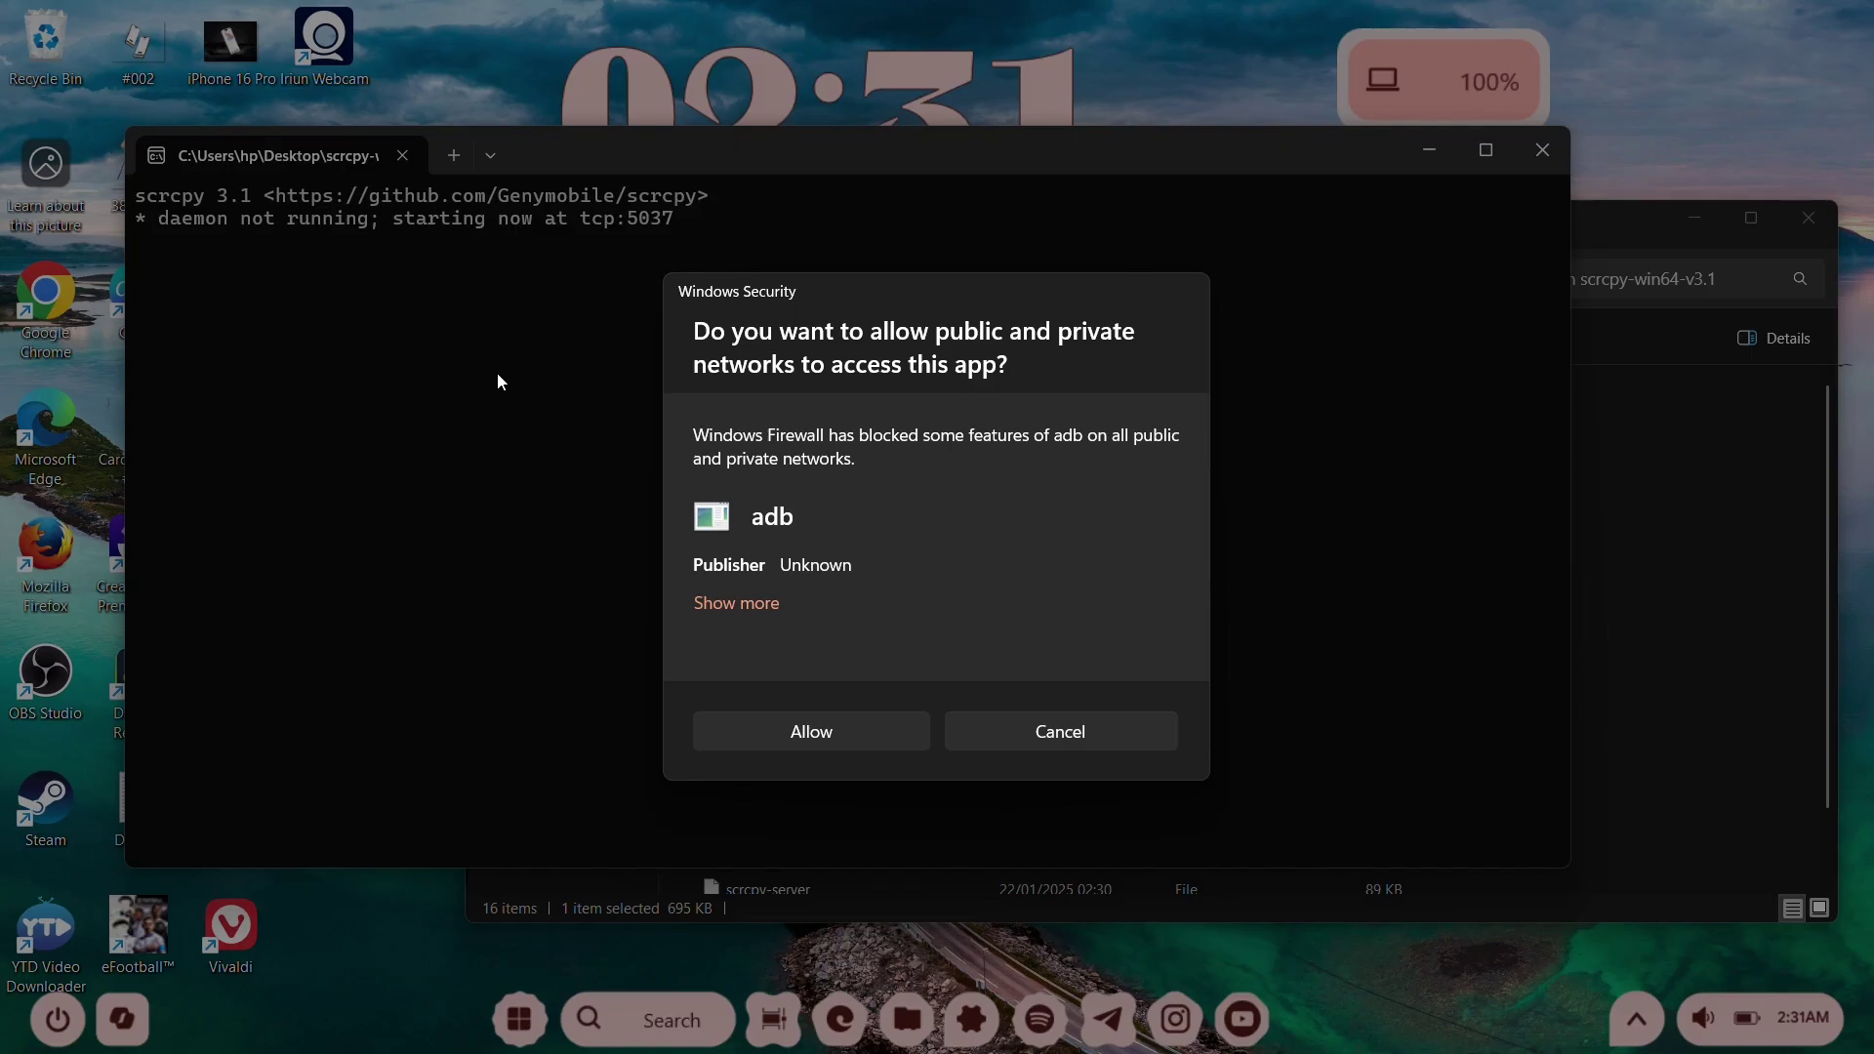
Allow adb through the Windows firewall and move the phone mirror window left.
click(818, 739)
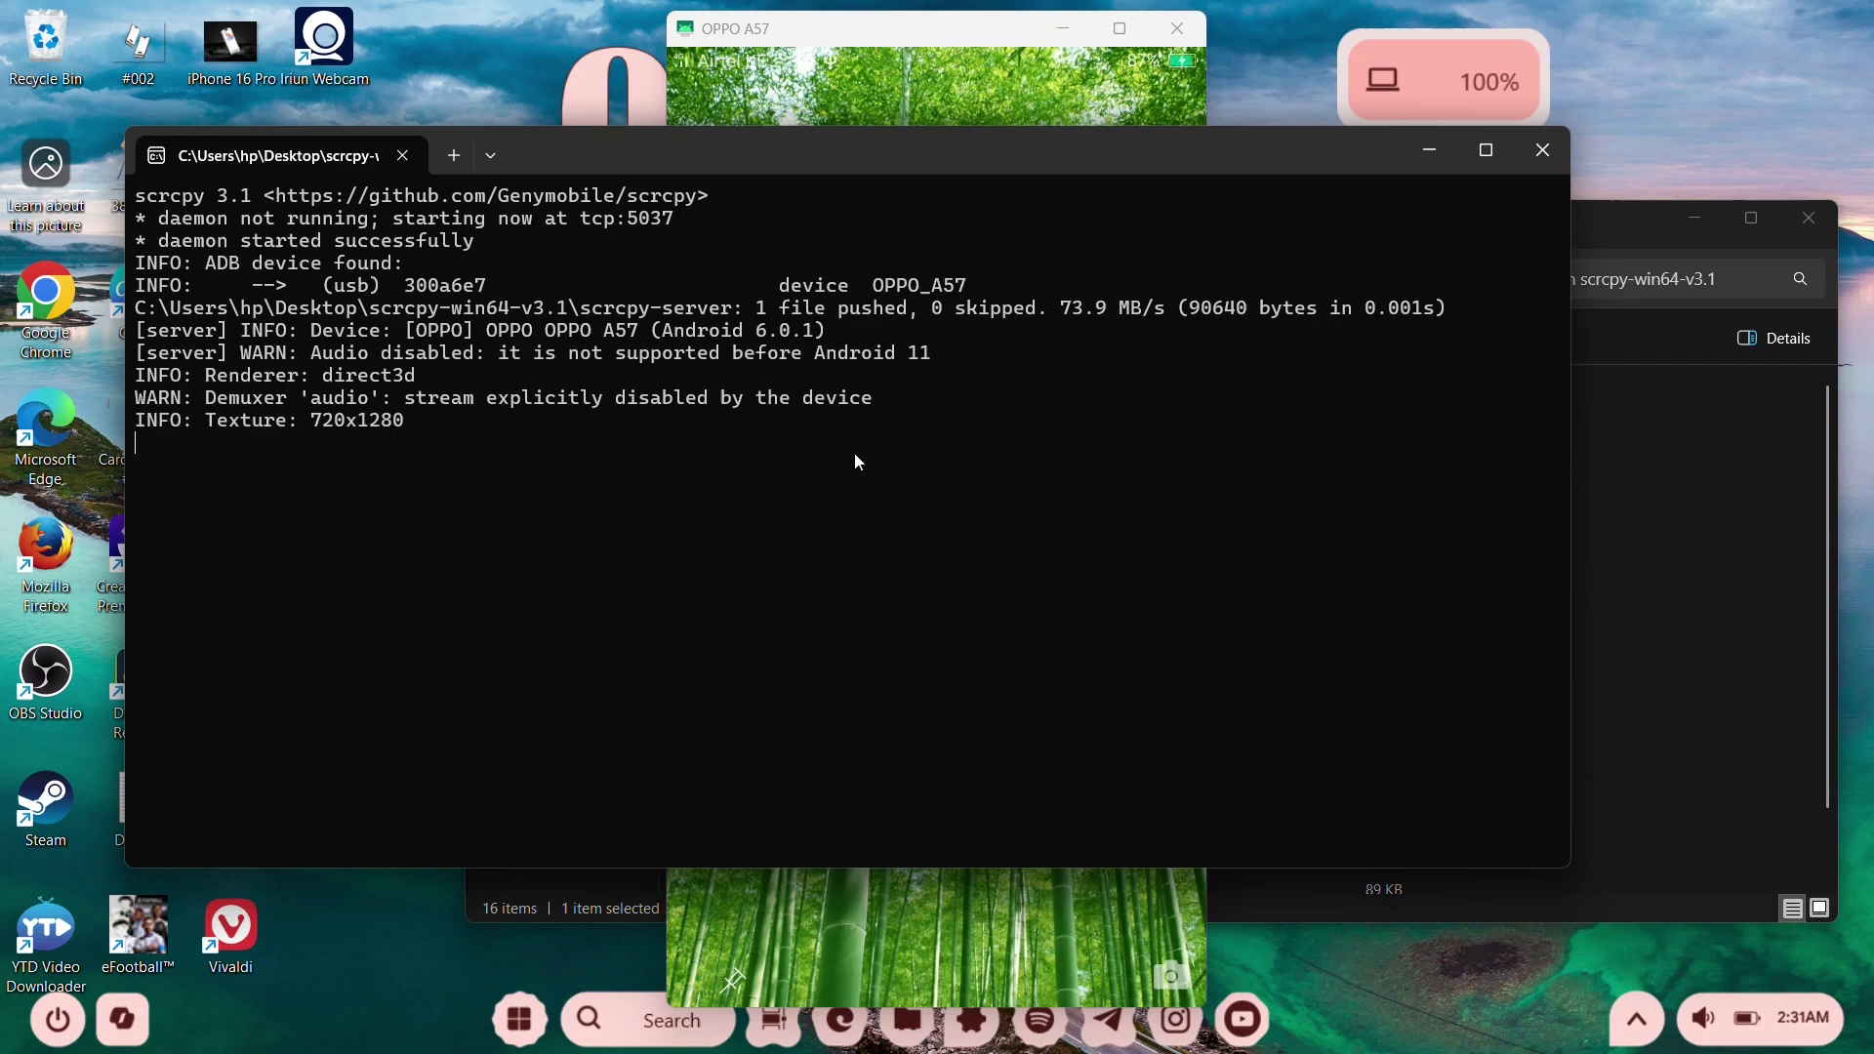
click(1430, 150)
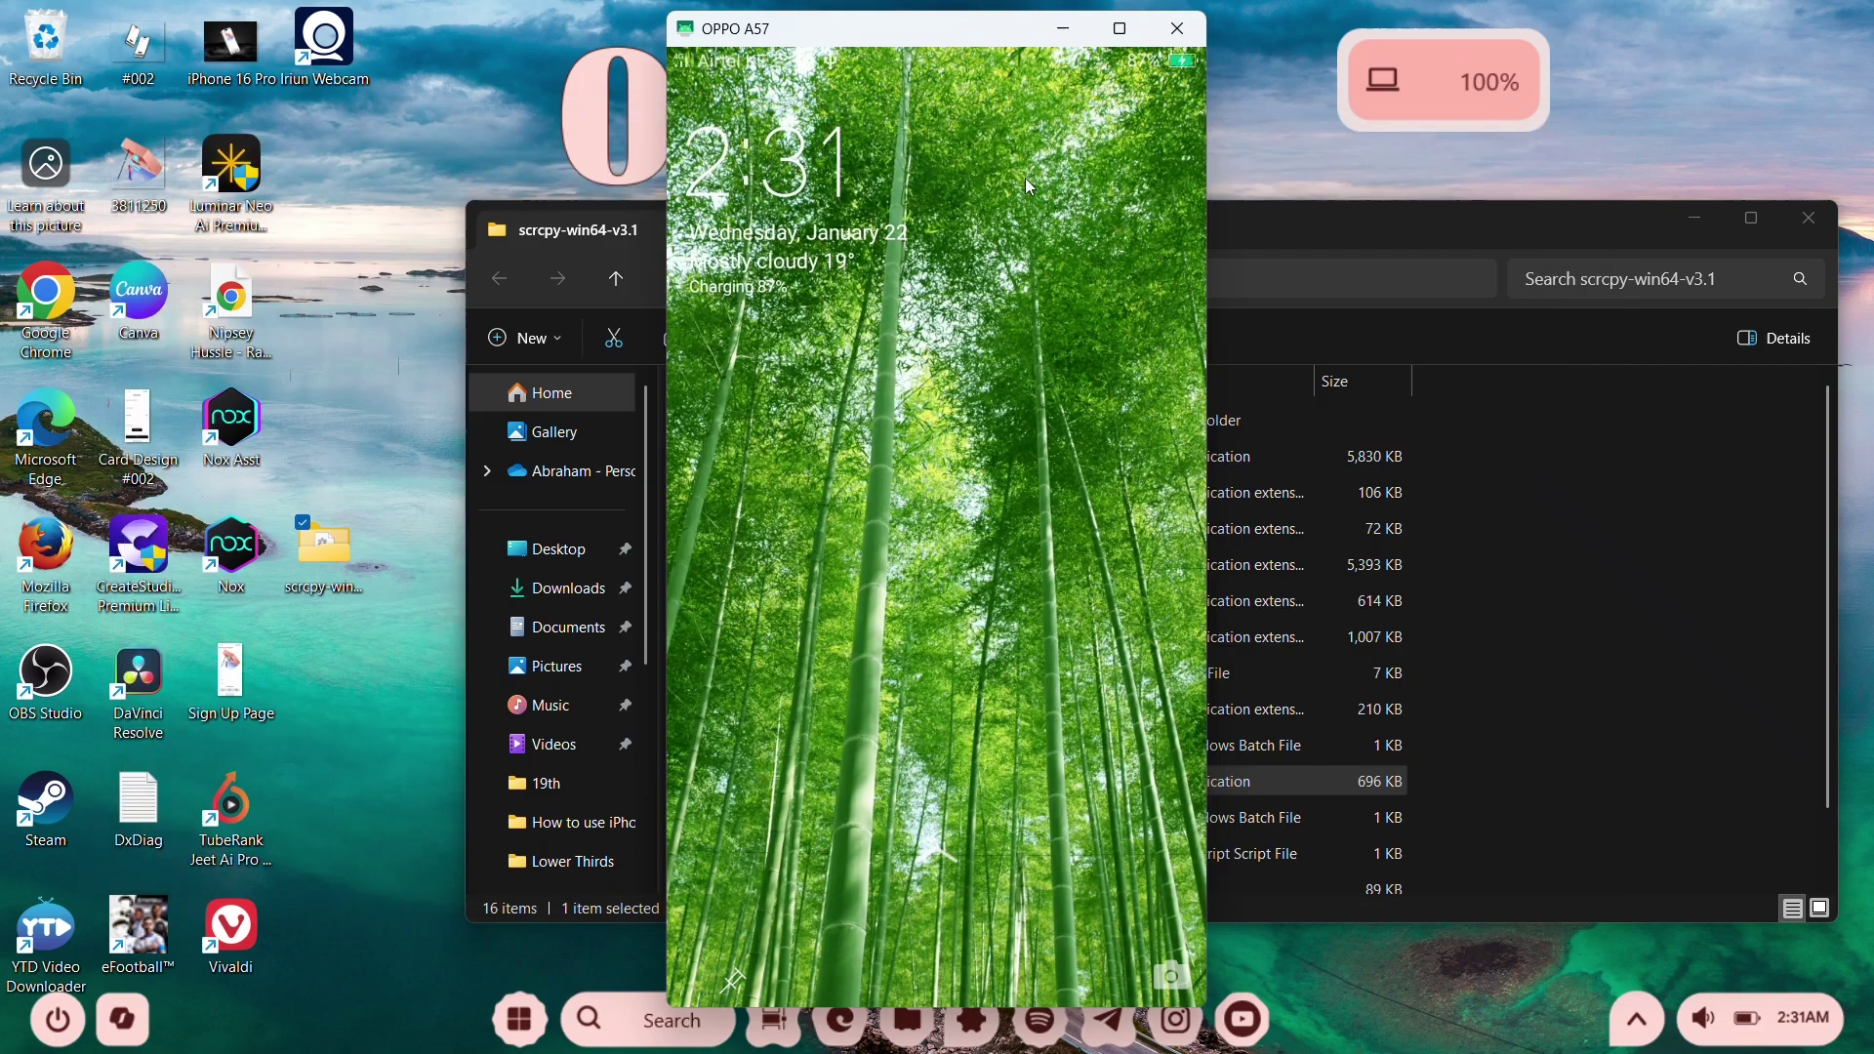
drag(722, 39, 262, 56)
Unlock the phone with the swipe and pattern, landing on the home page with Calendar.
drag(478, 780, 484, 412)
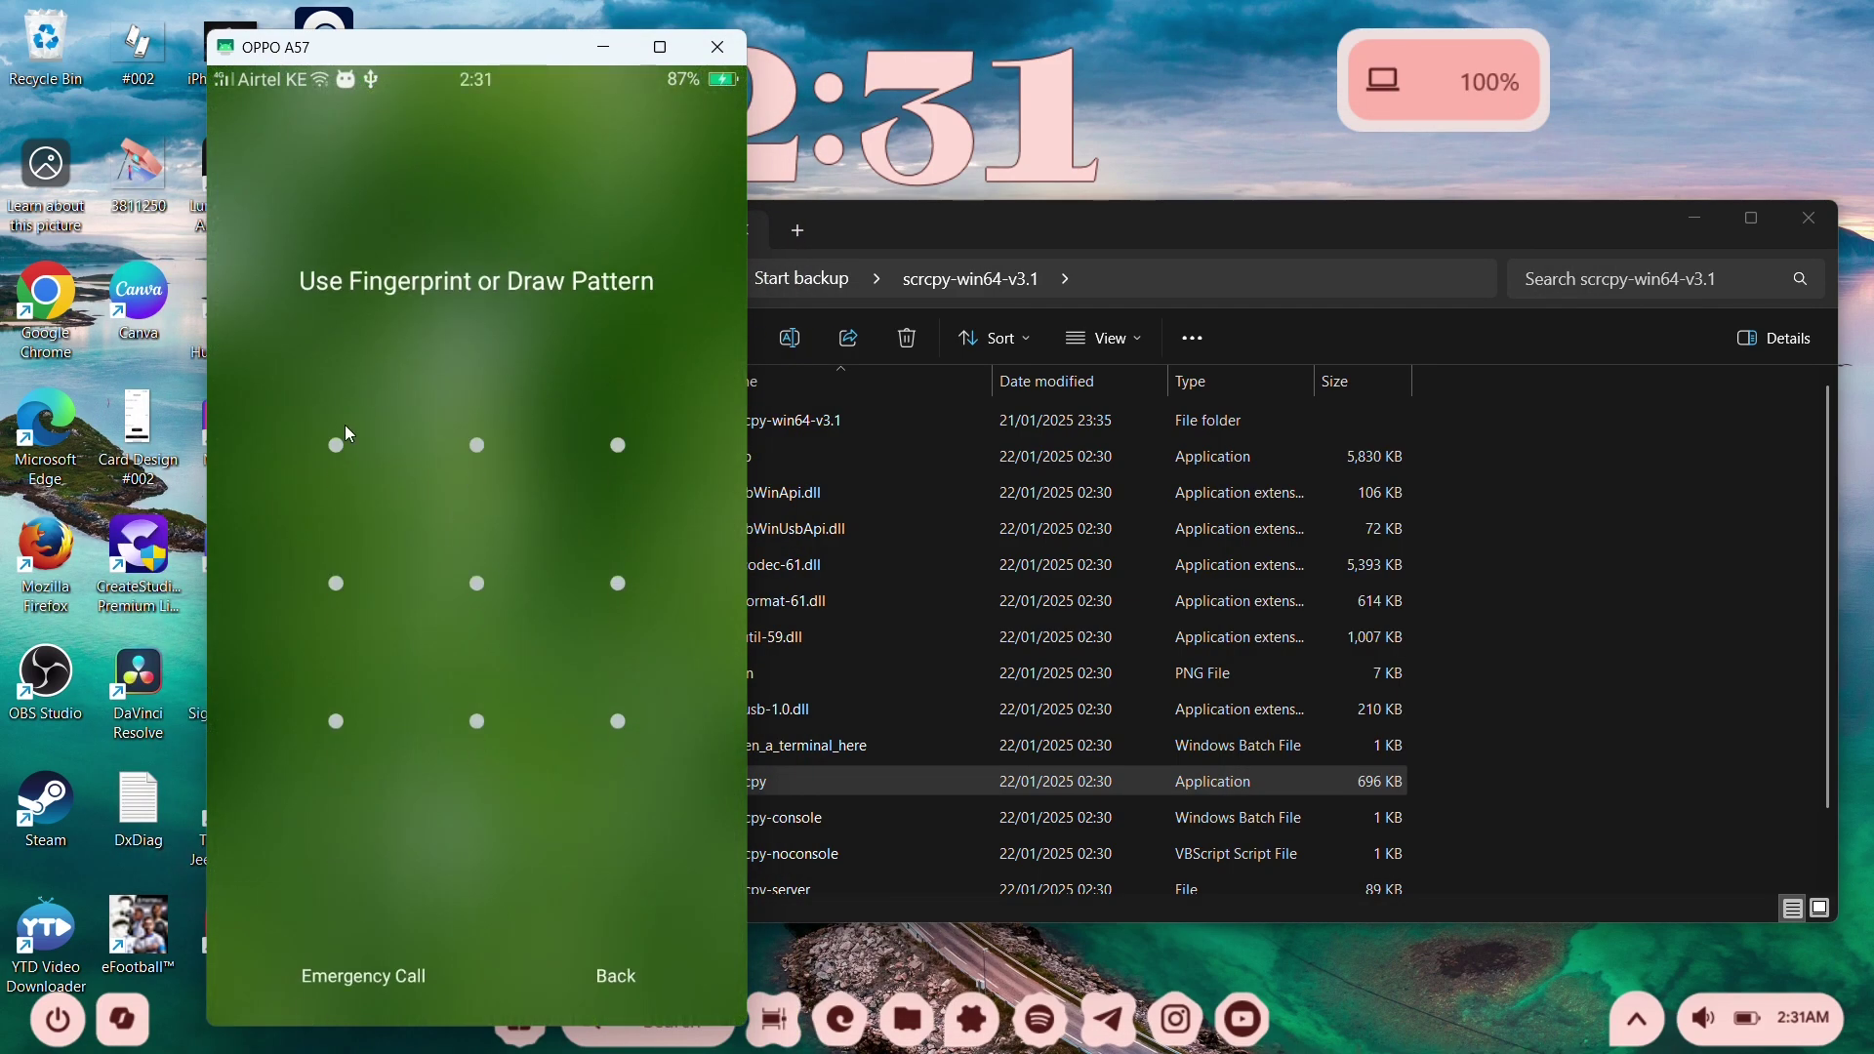
drag(652, 749, 523, 435)
drag(644, 513, 512, 512)
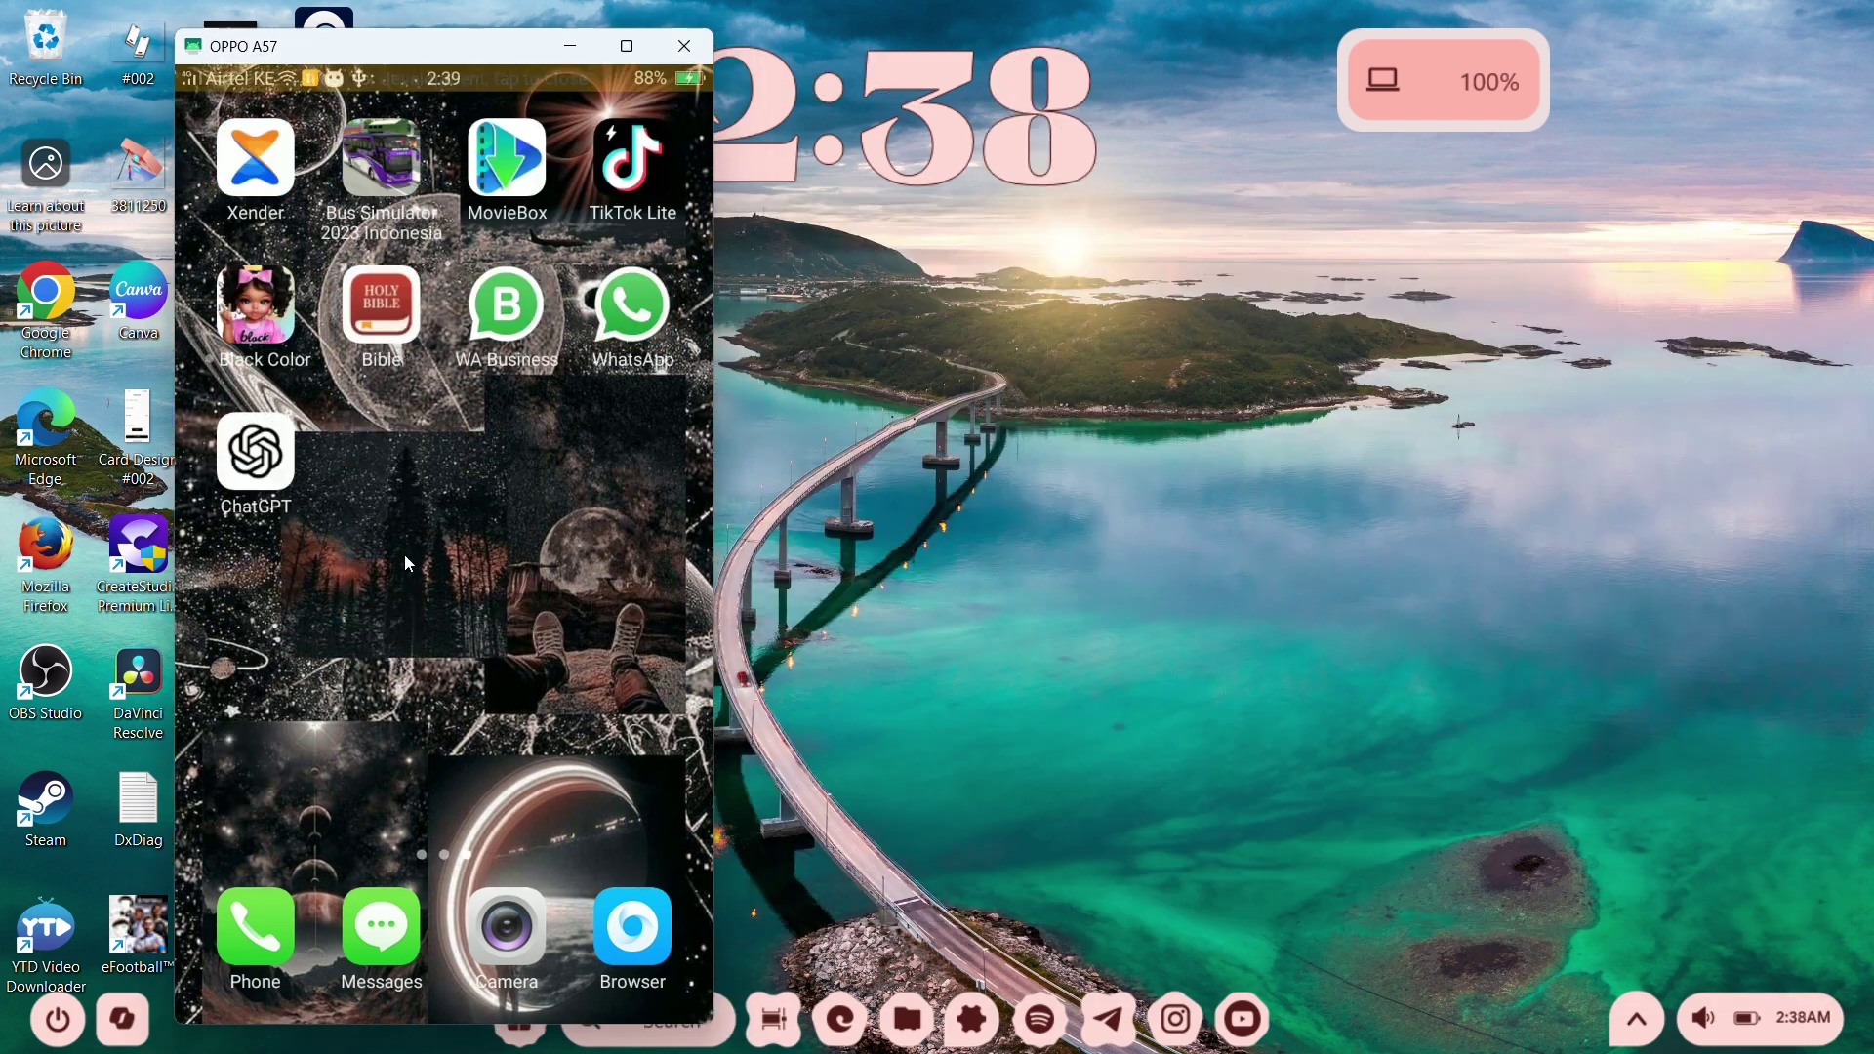
drag(404, 554, 410, 564)
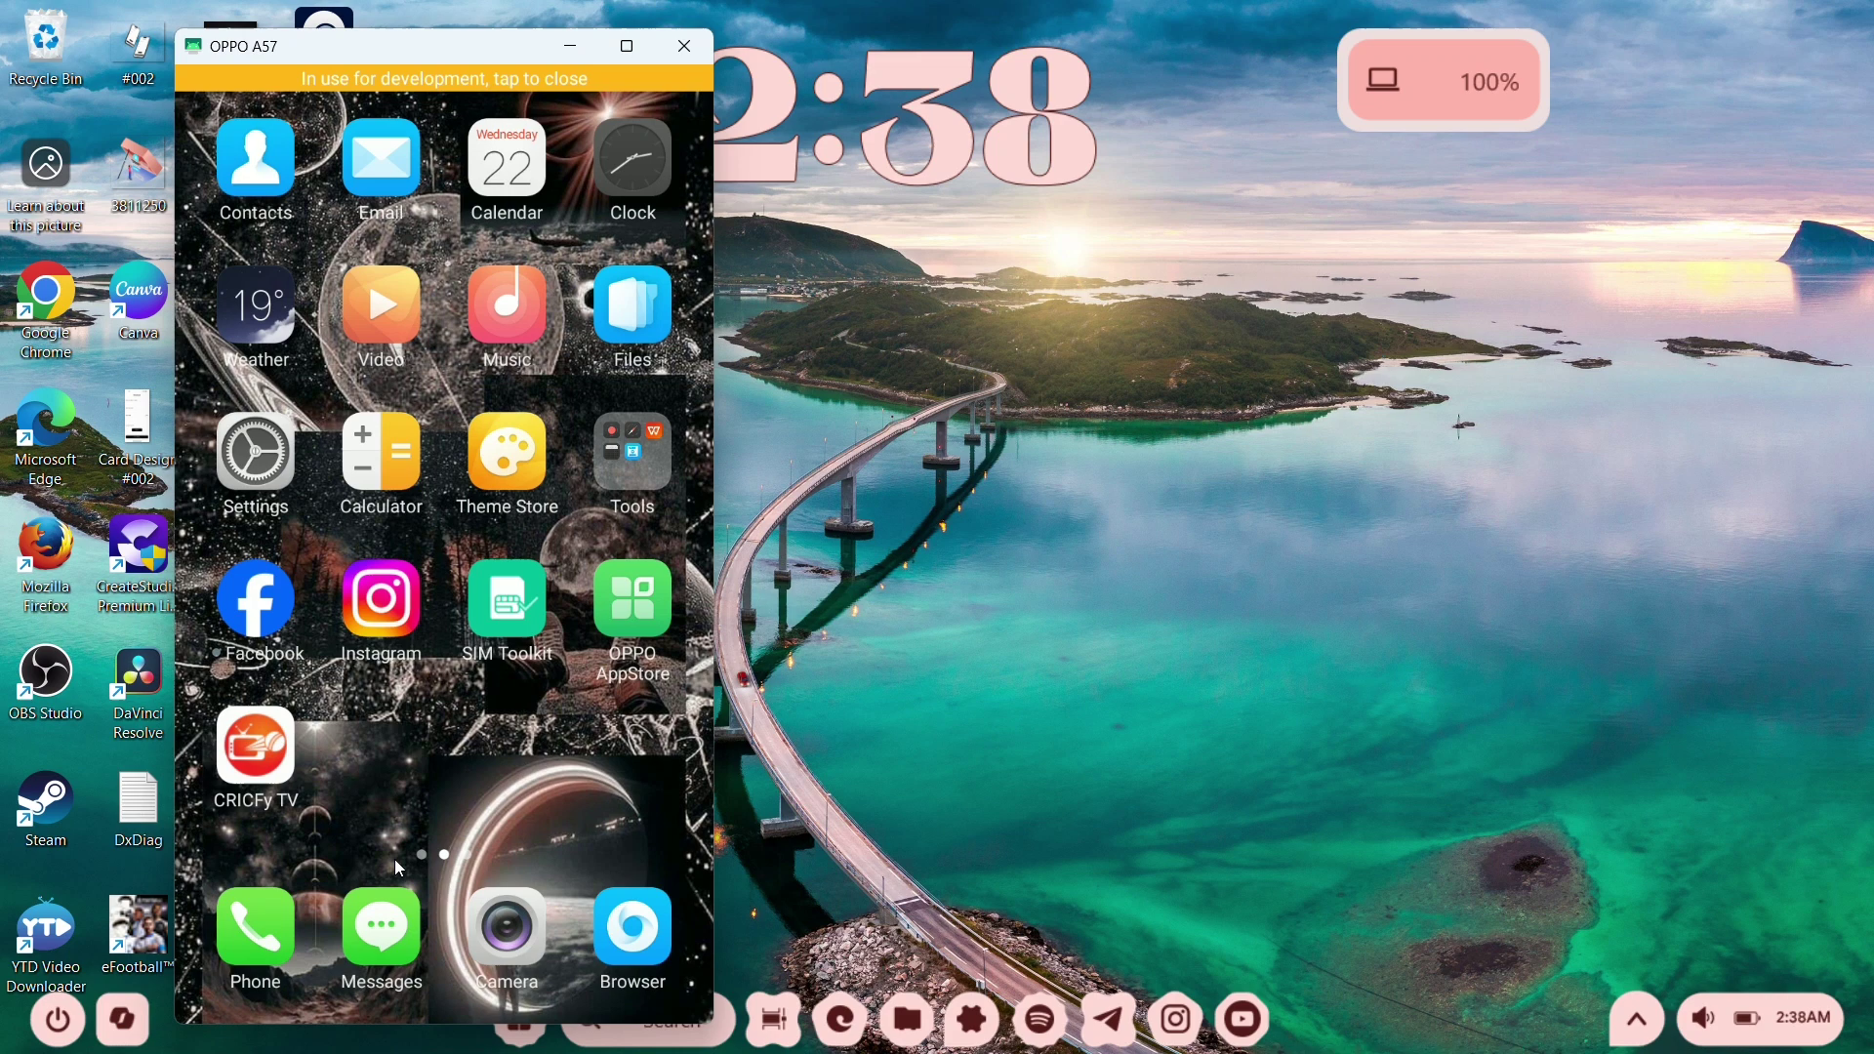
Text 'GOOD EVENING SISTER' to the contact from the phone's Messages app.
click(396, 942)
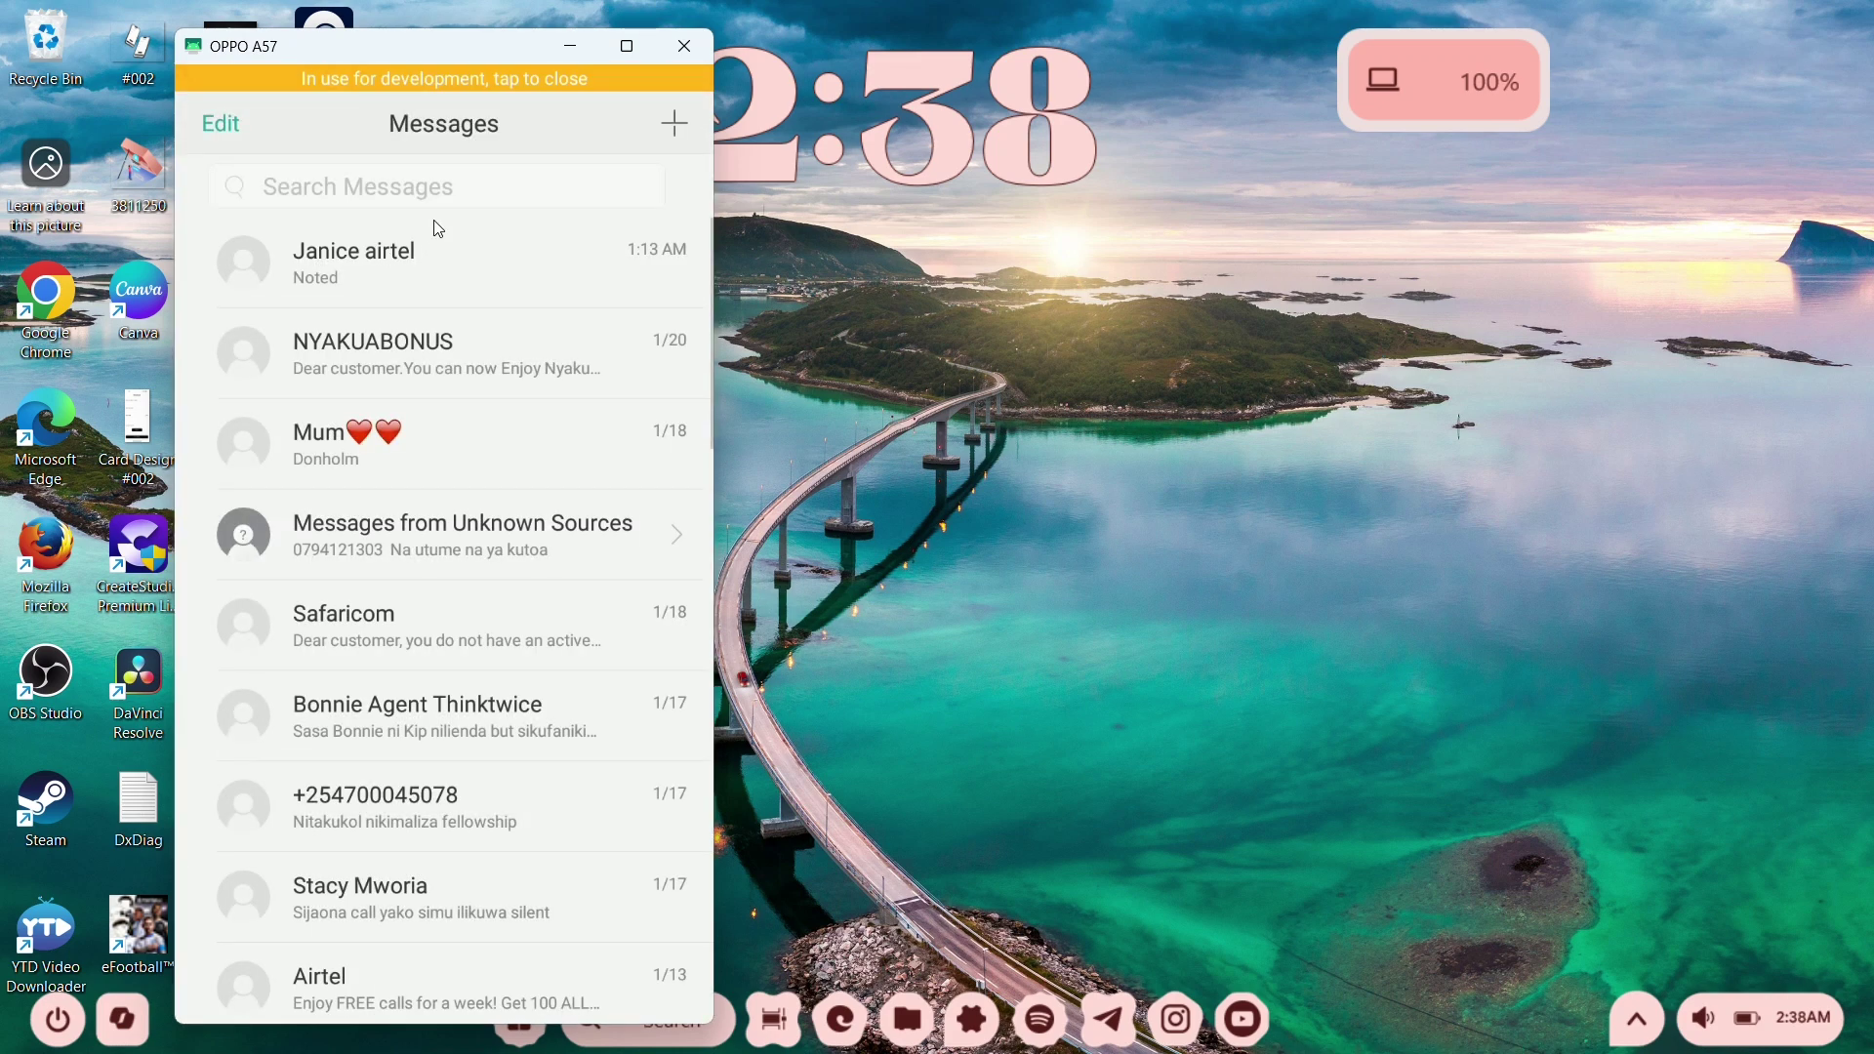
click(494, 230)
click(352, 606)
text(GOOD)
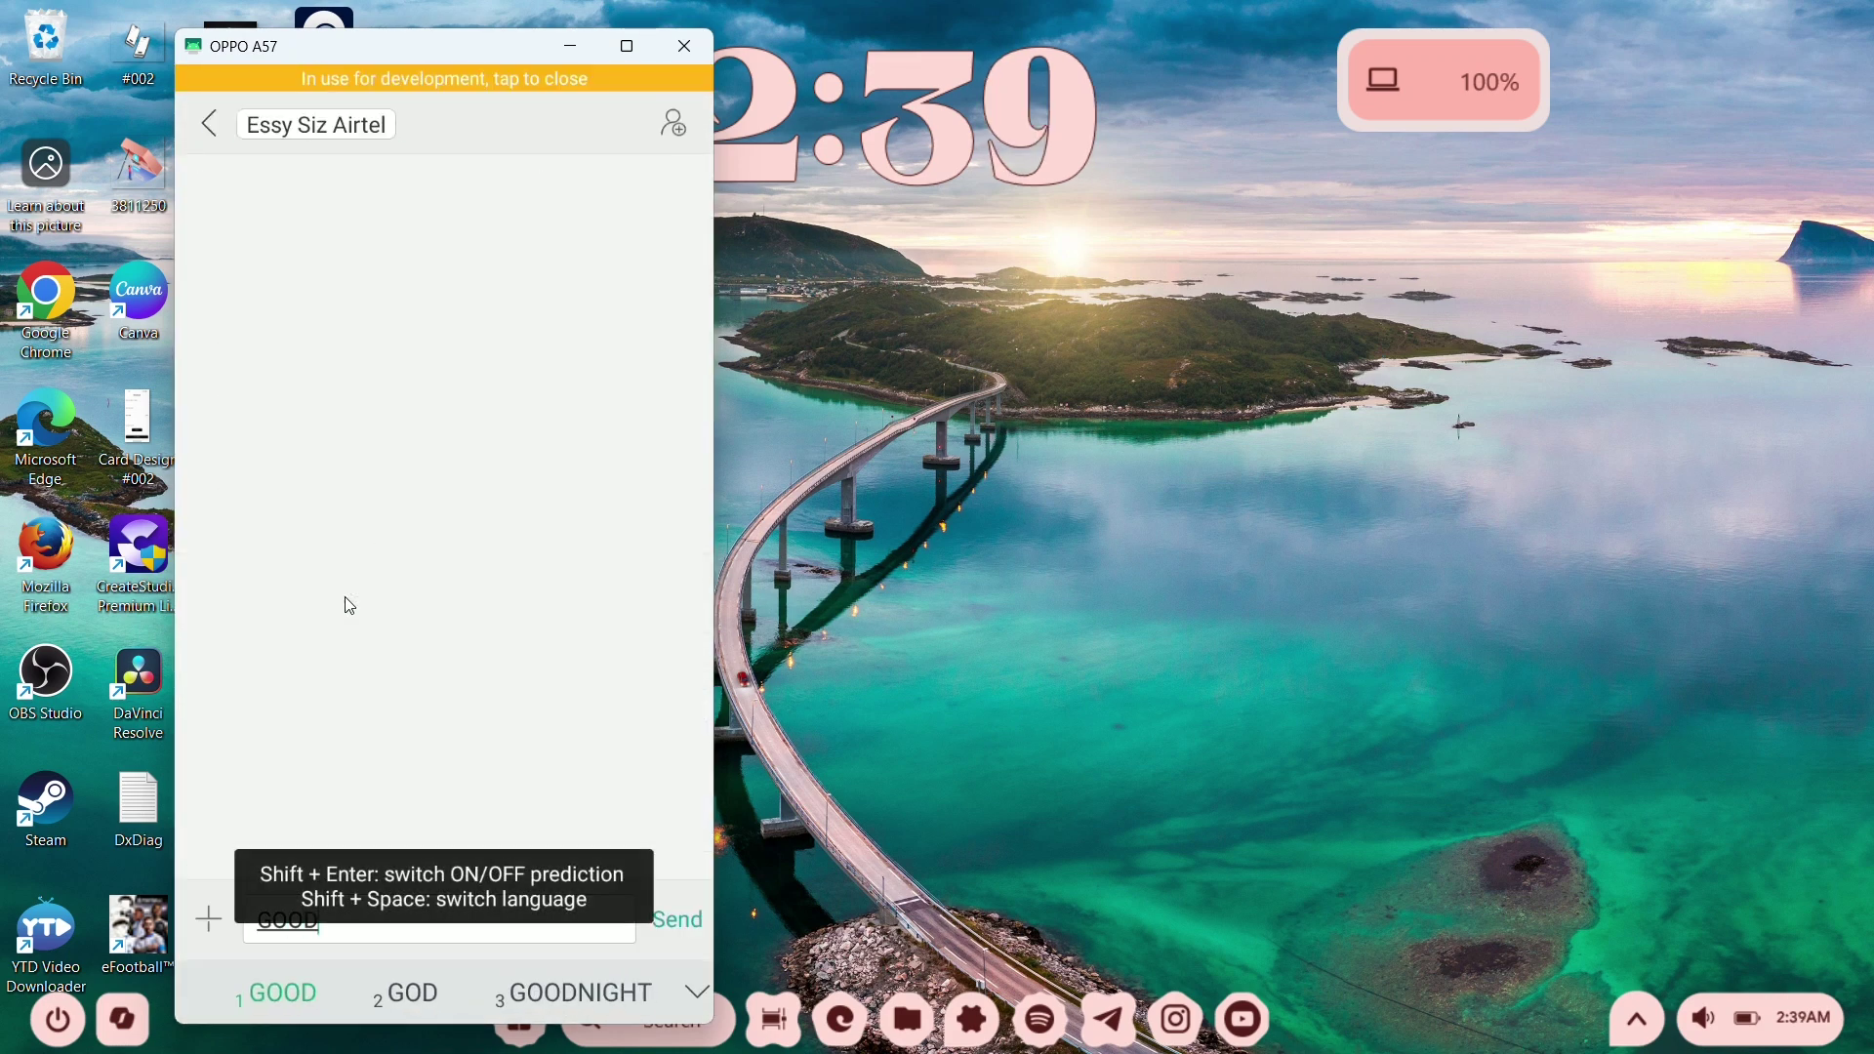
text( EVENING SISTER)
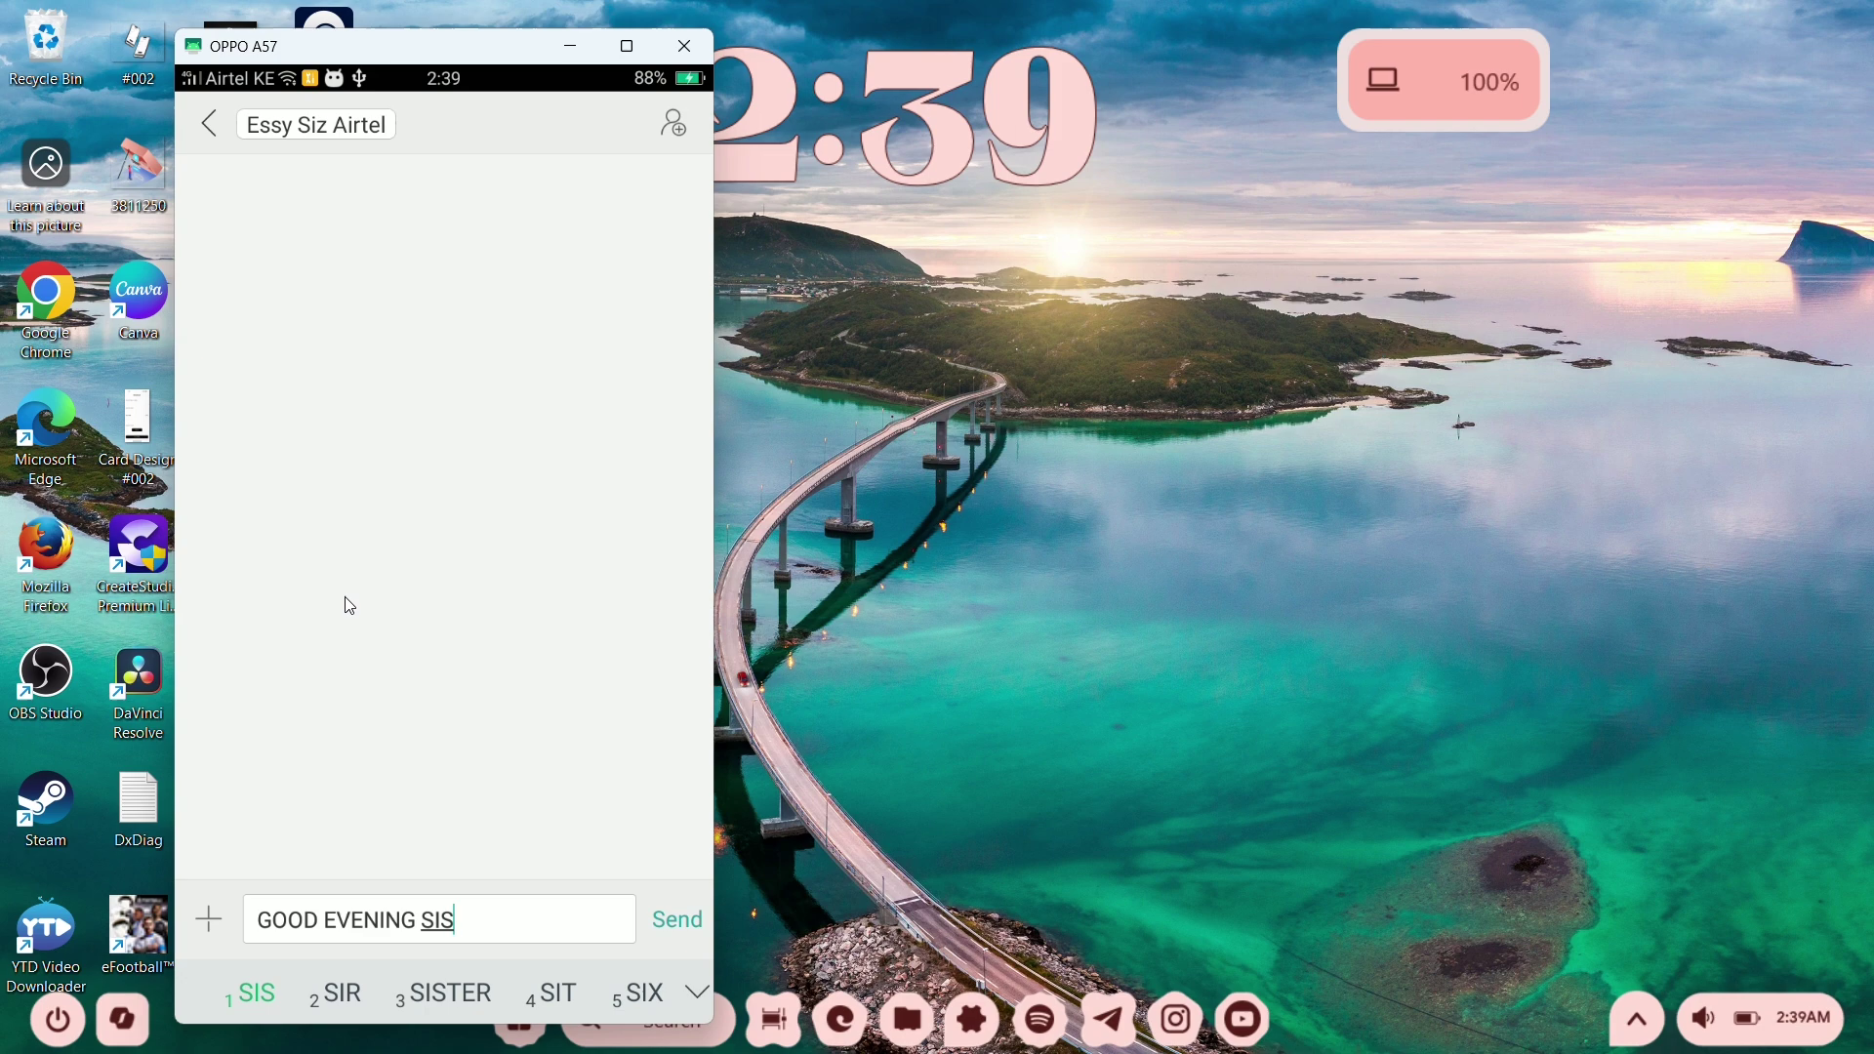
click(677, 922)
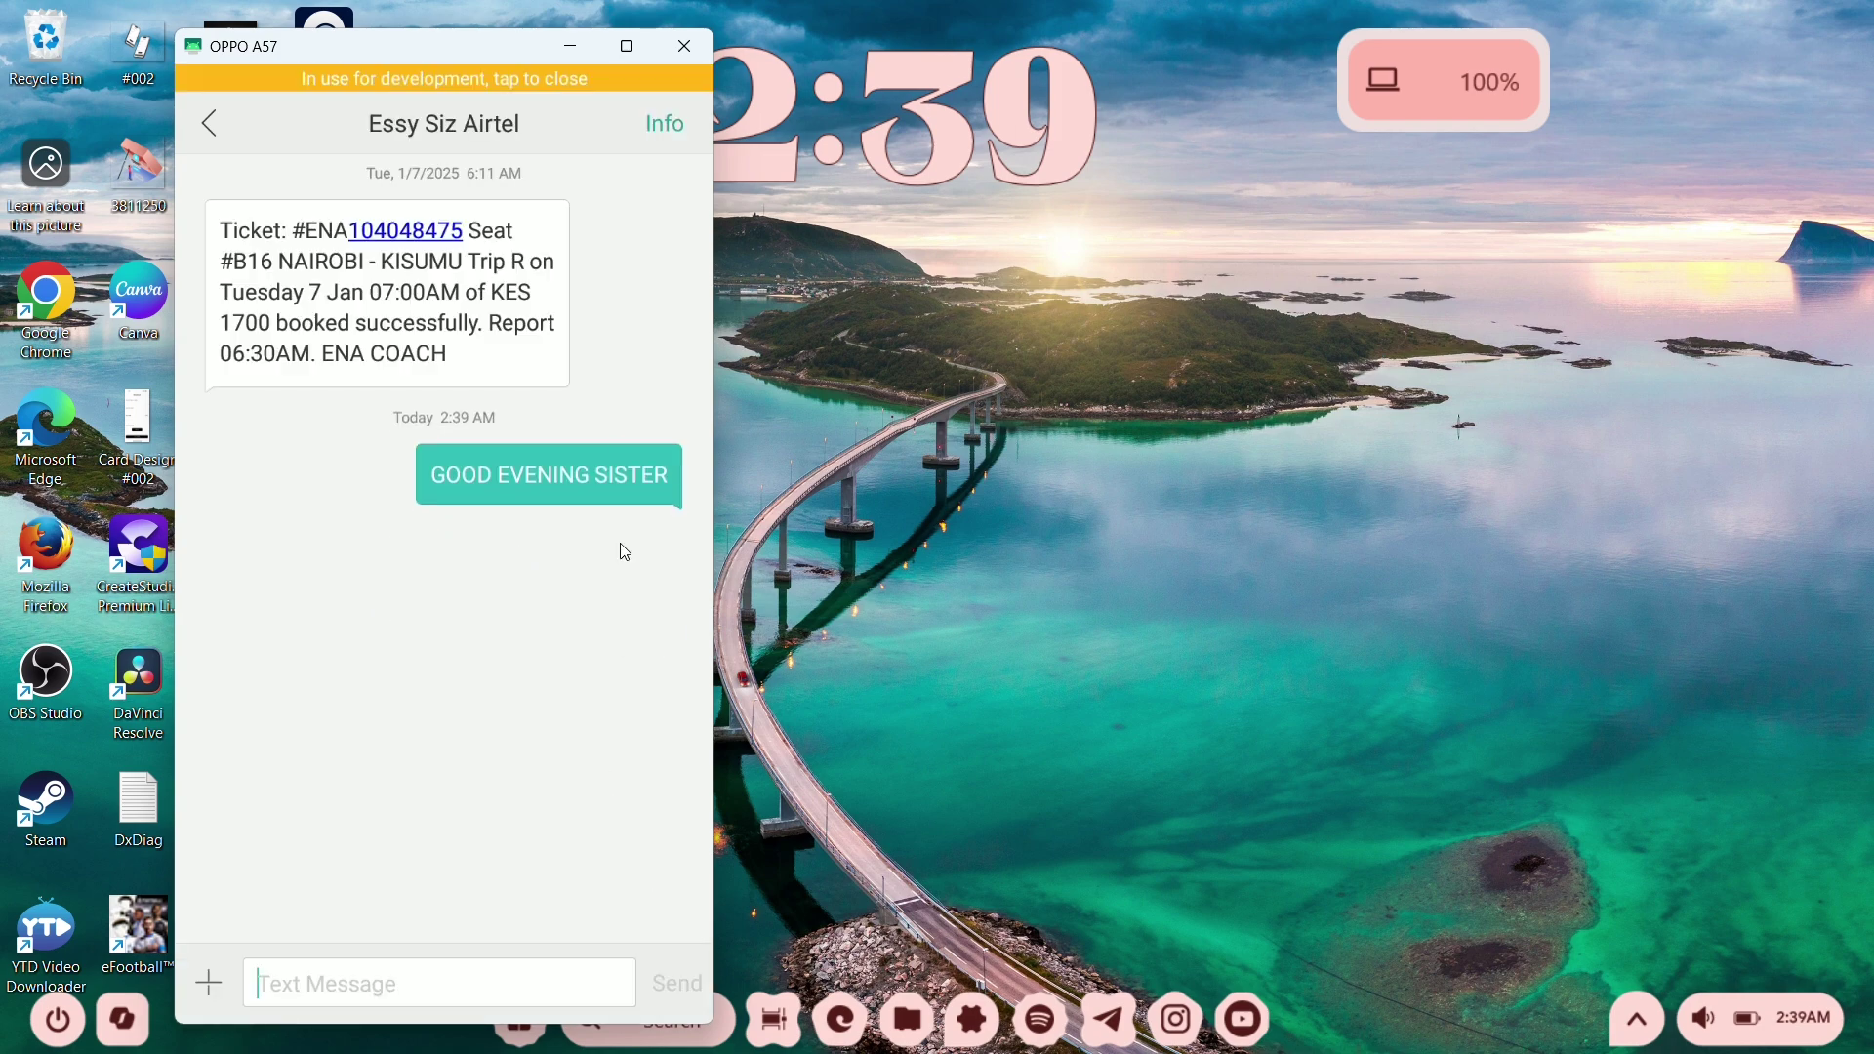
Leave the conversation, dismiss the balance notice, and tap TikTok Lite on the home page.
click(212, 120)
click(445, 622)
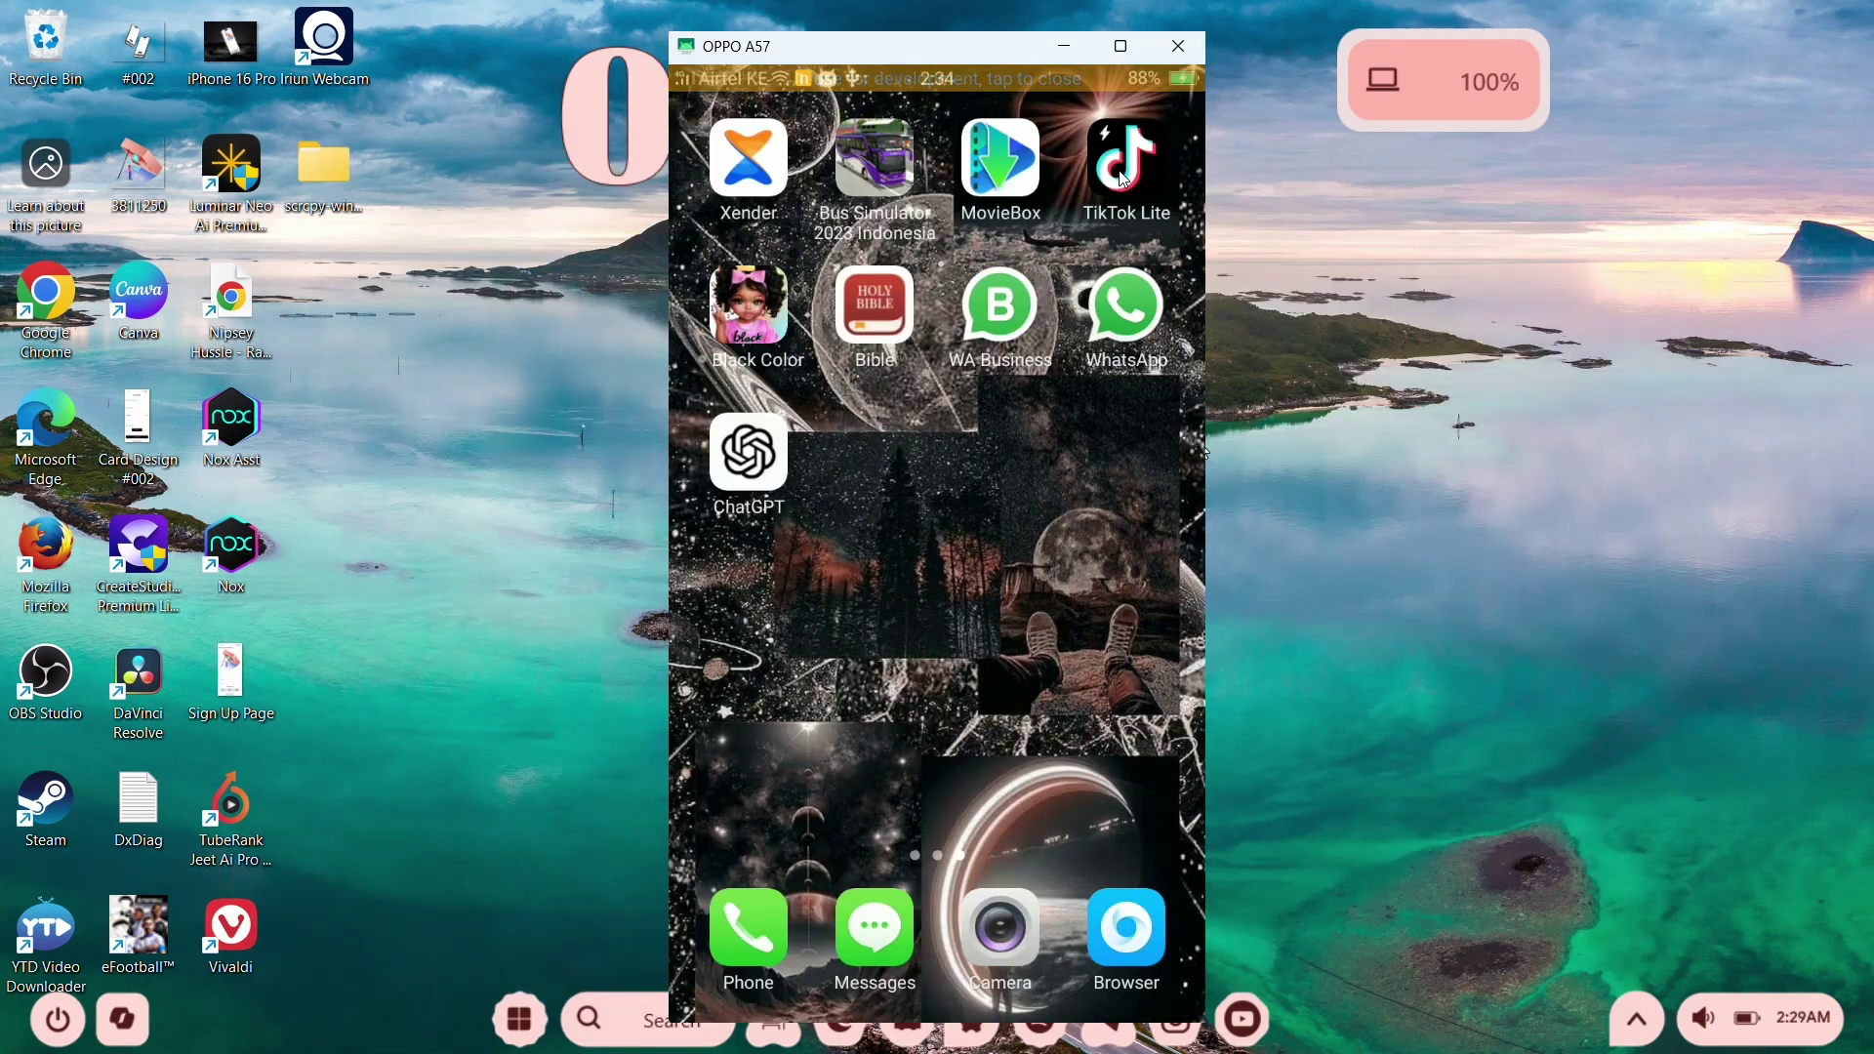
click(1126, 179)
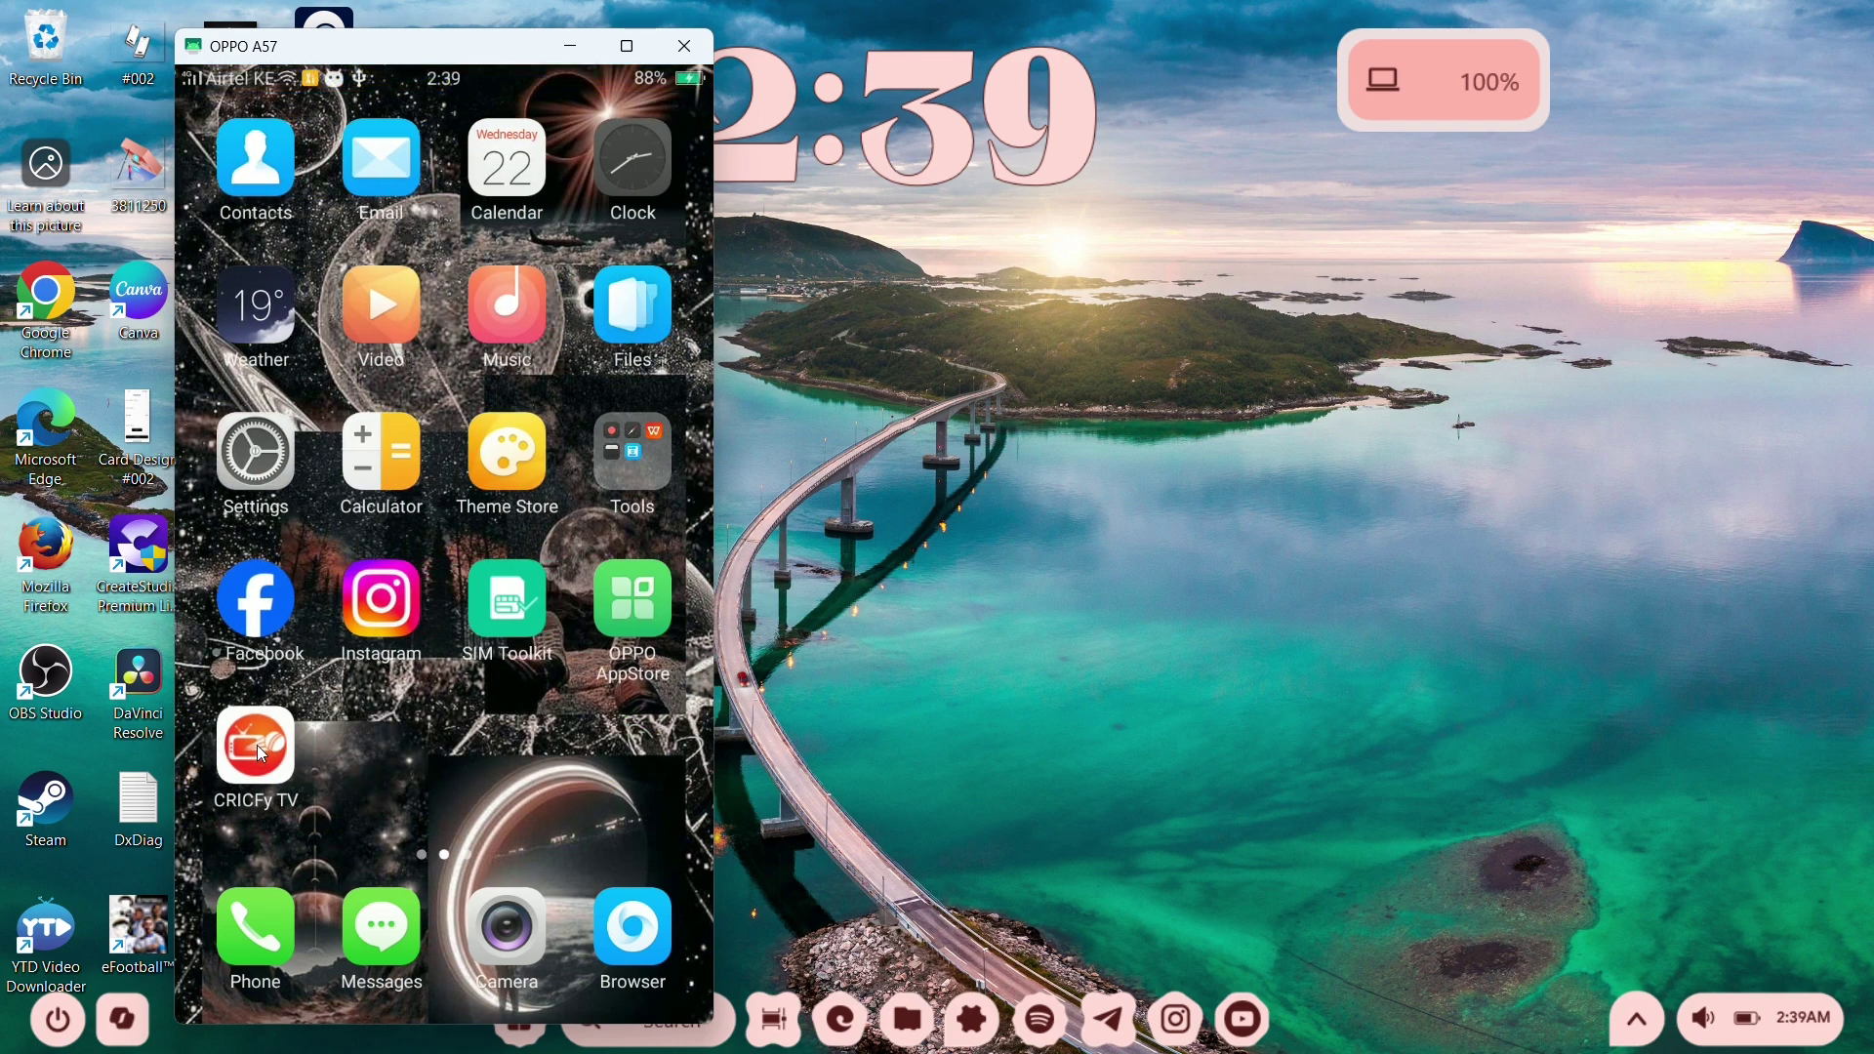
Start the TNT 1 - SD football stream in CRICFy TV and make it landscape full screen.
click(256, 745)
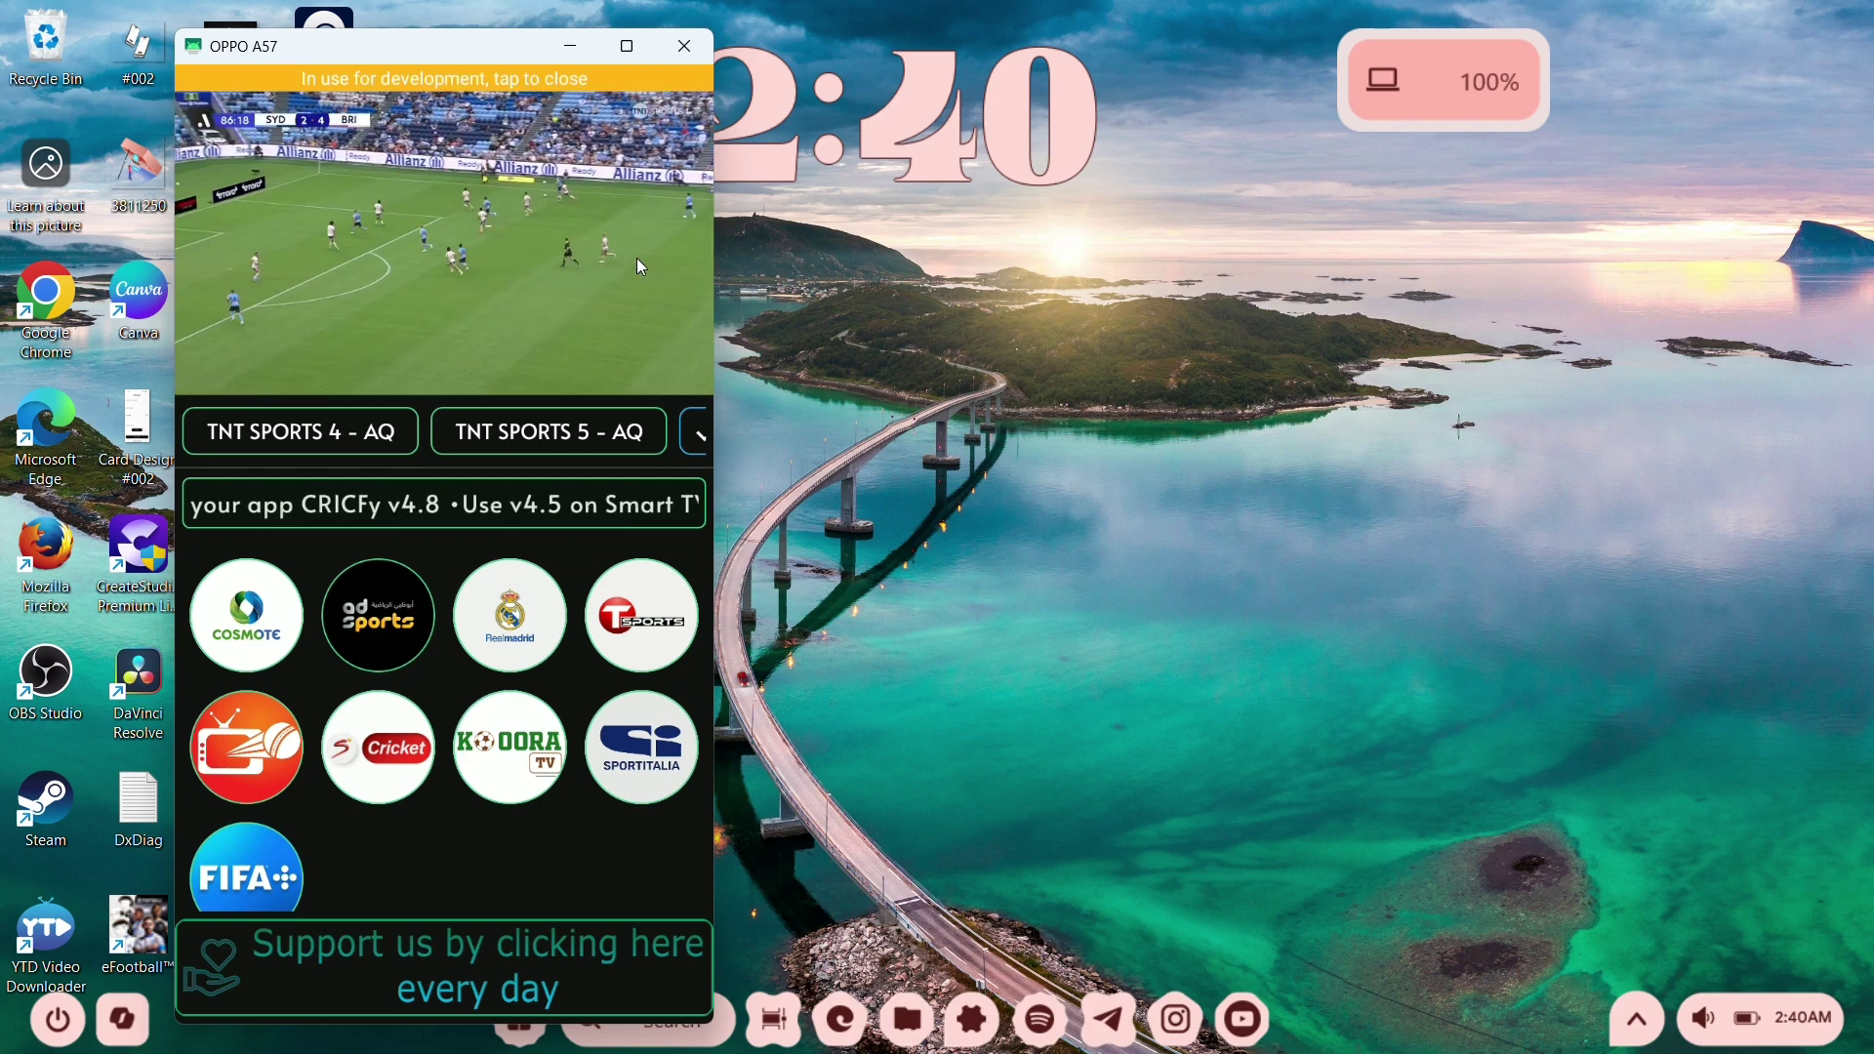
click(628, 354)
click(628, 312)
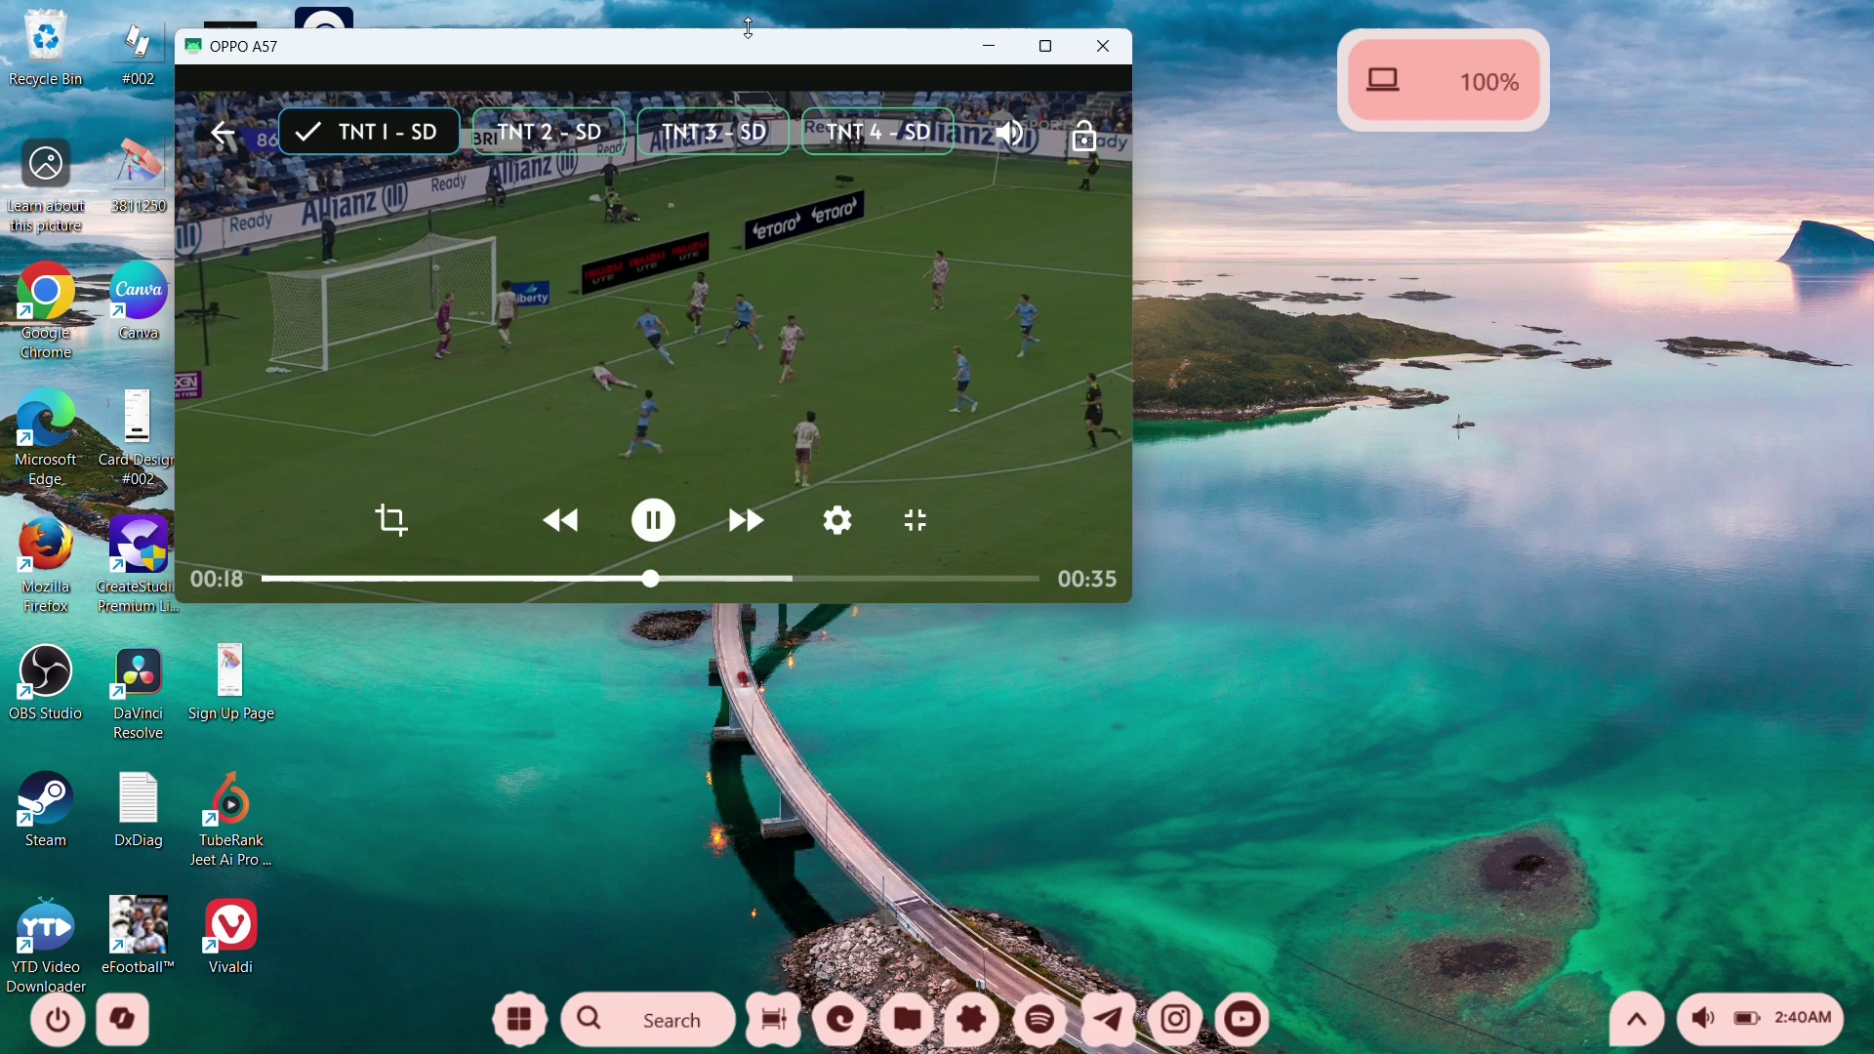
Rewind the match a few seconds, maximize the OPPO A57 mirror window, then restore it to windowed size.
click(561, 521)
drag(707, 52, 727, 164)
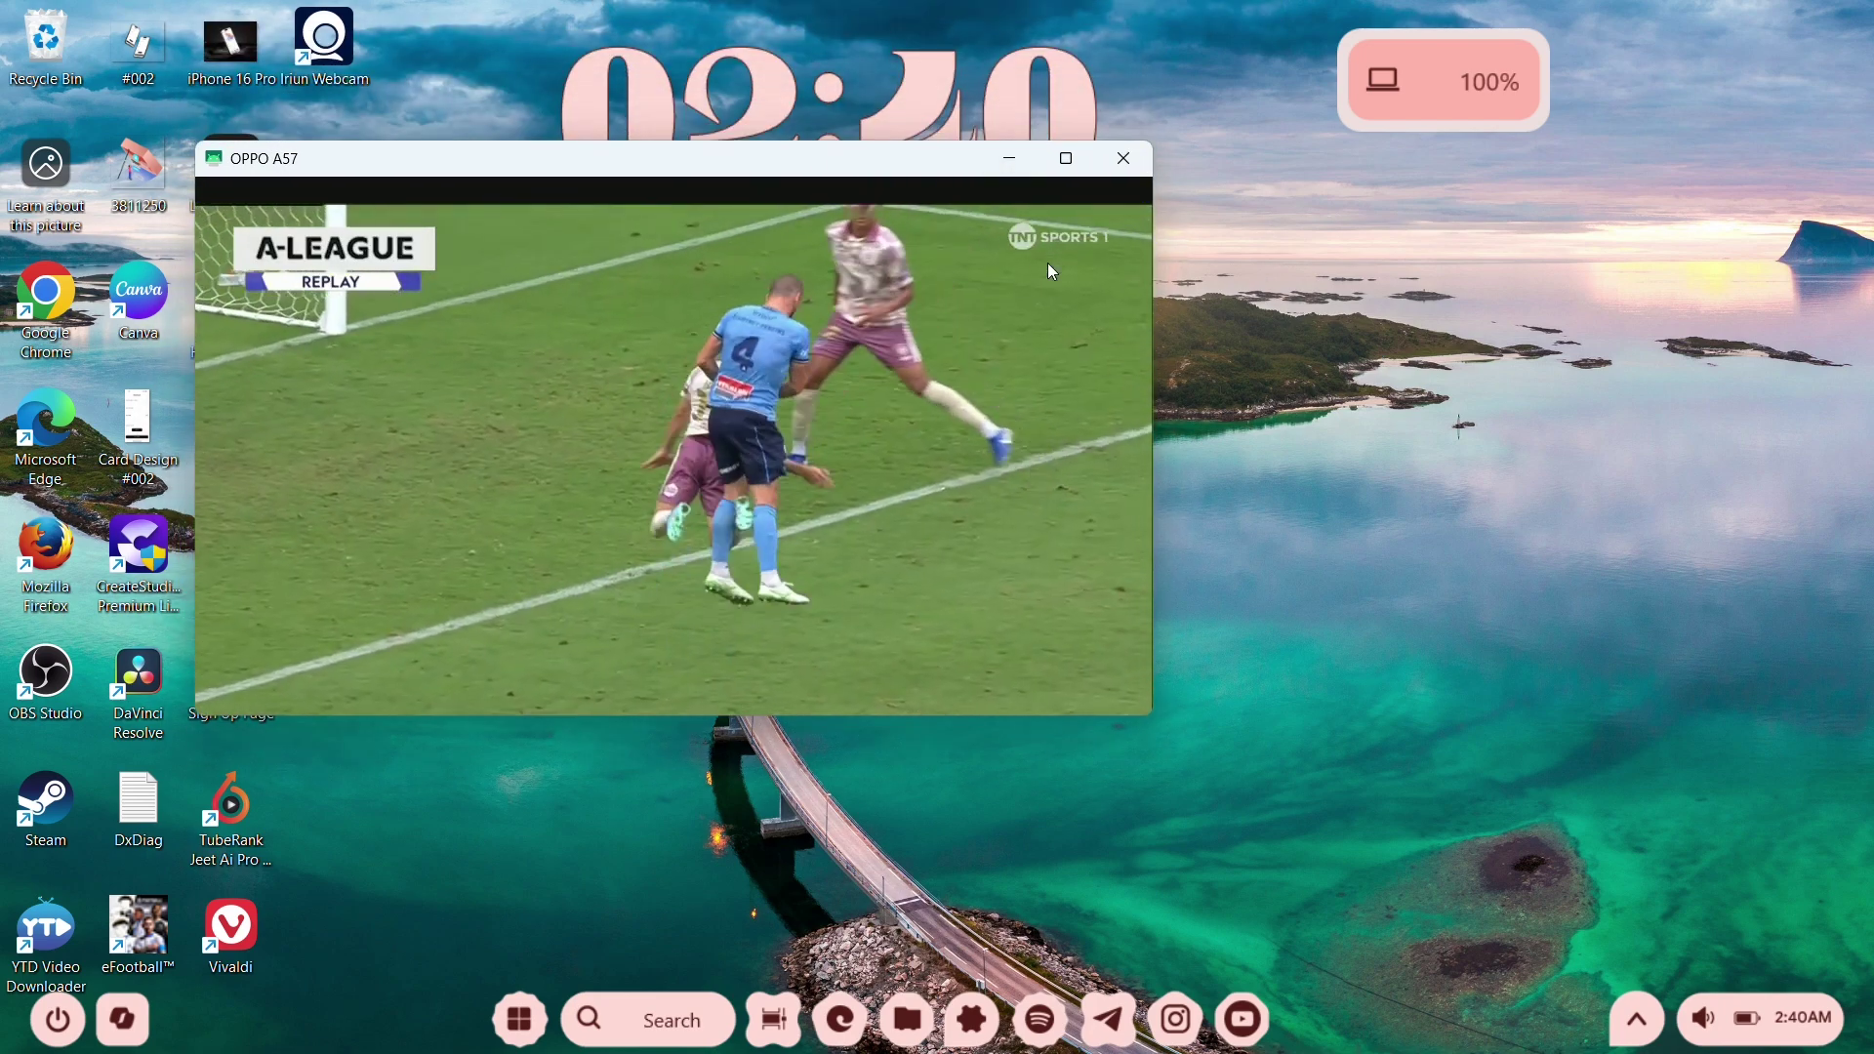
click(1059, 161)
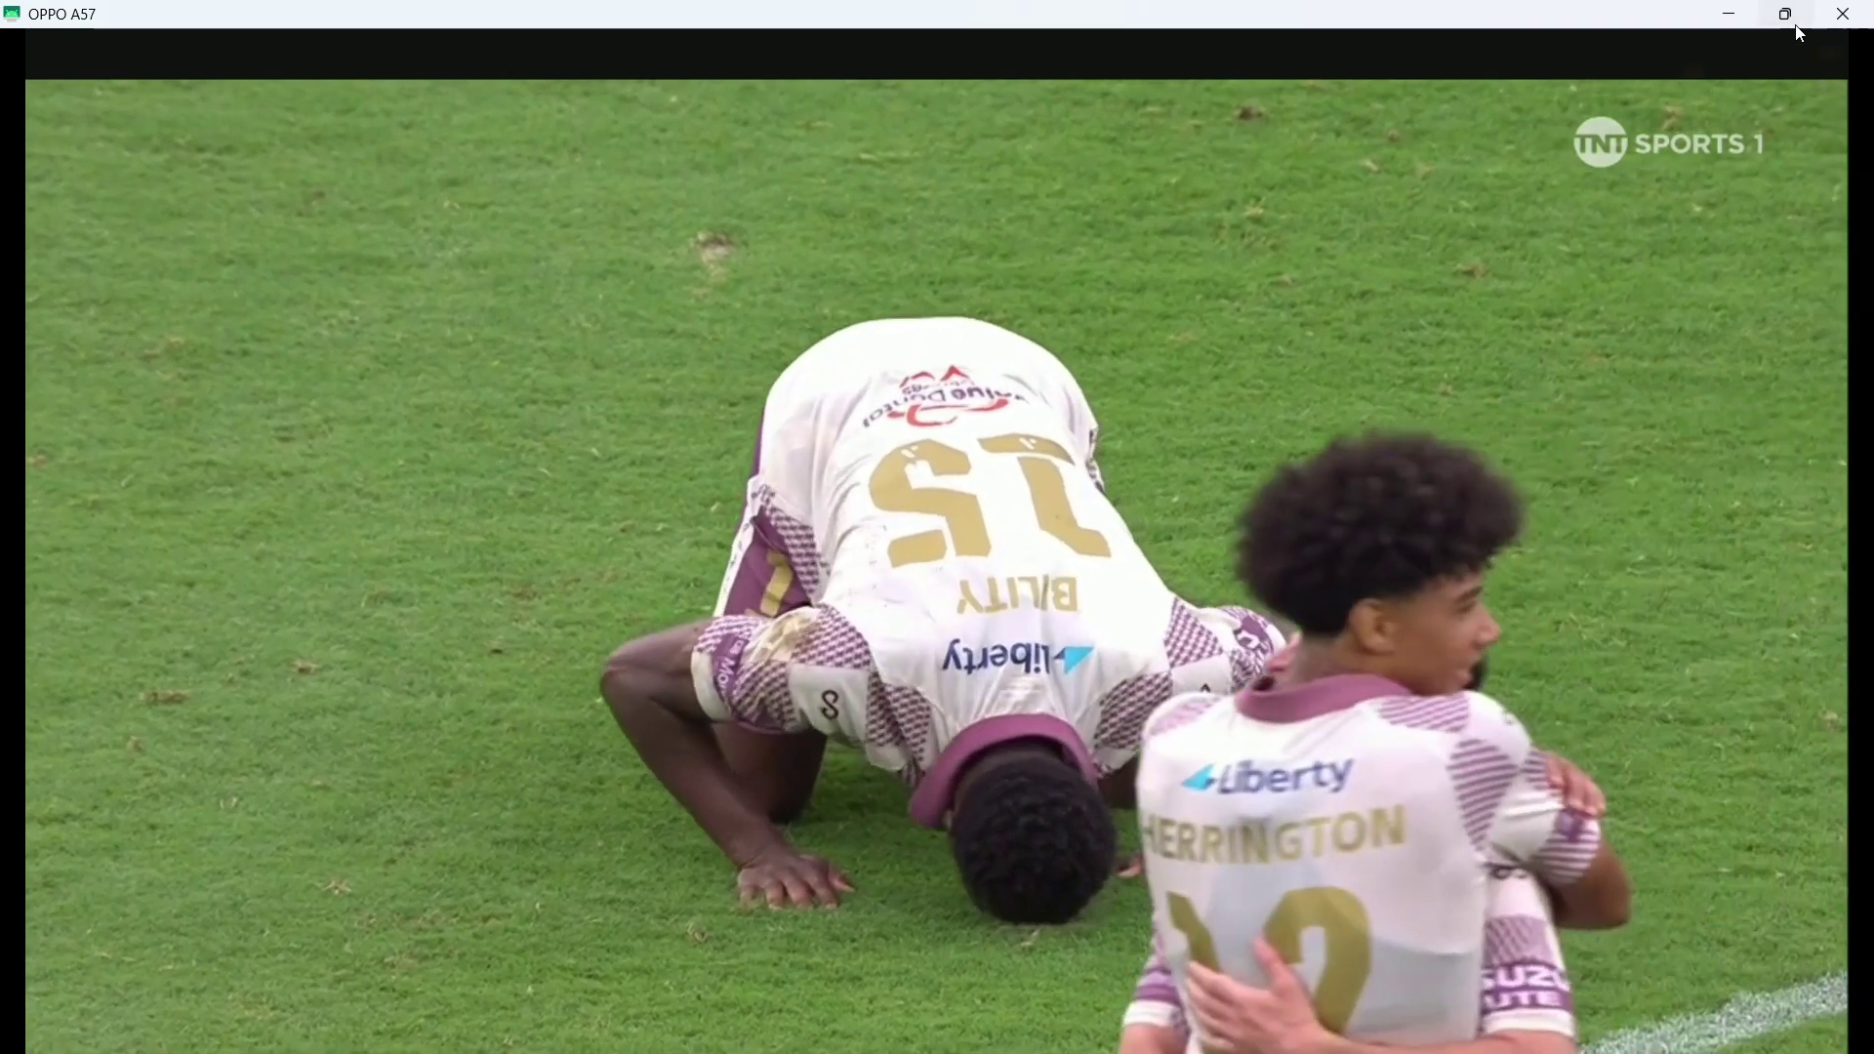
mouse_move(1794, 25)
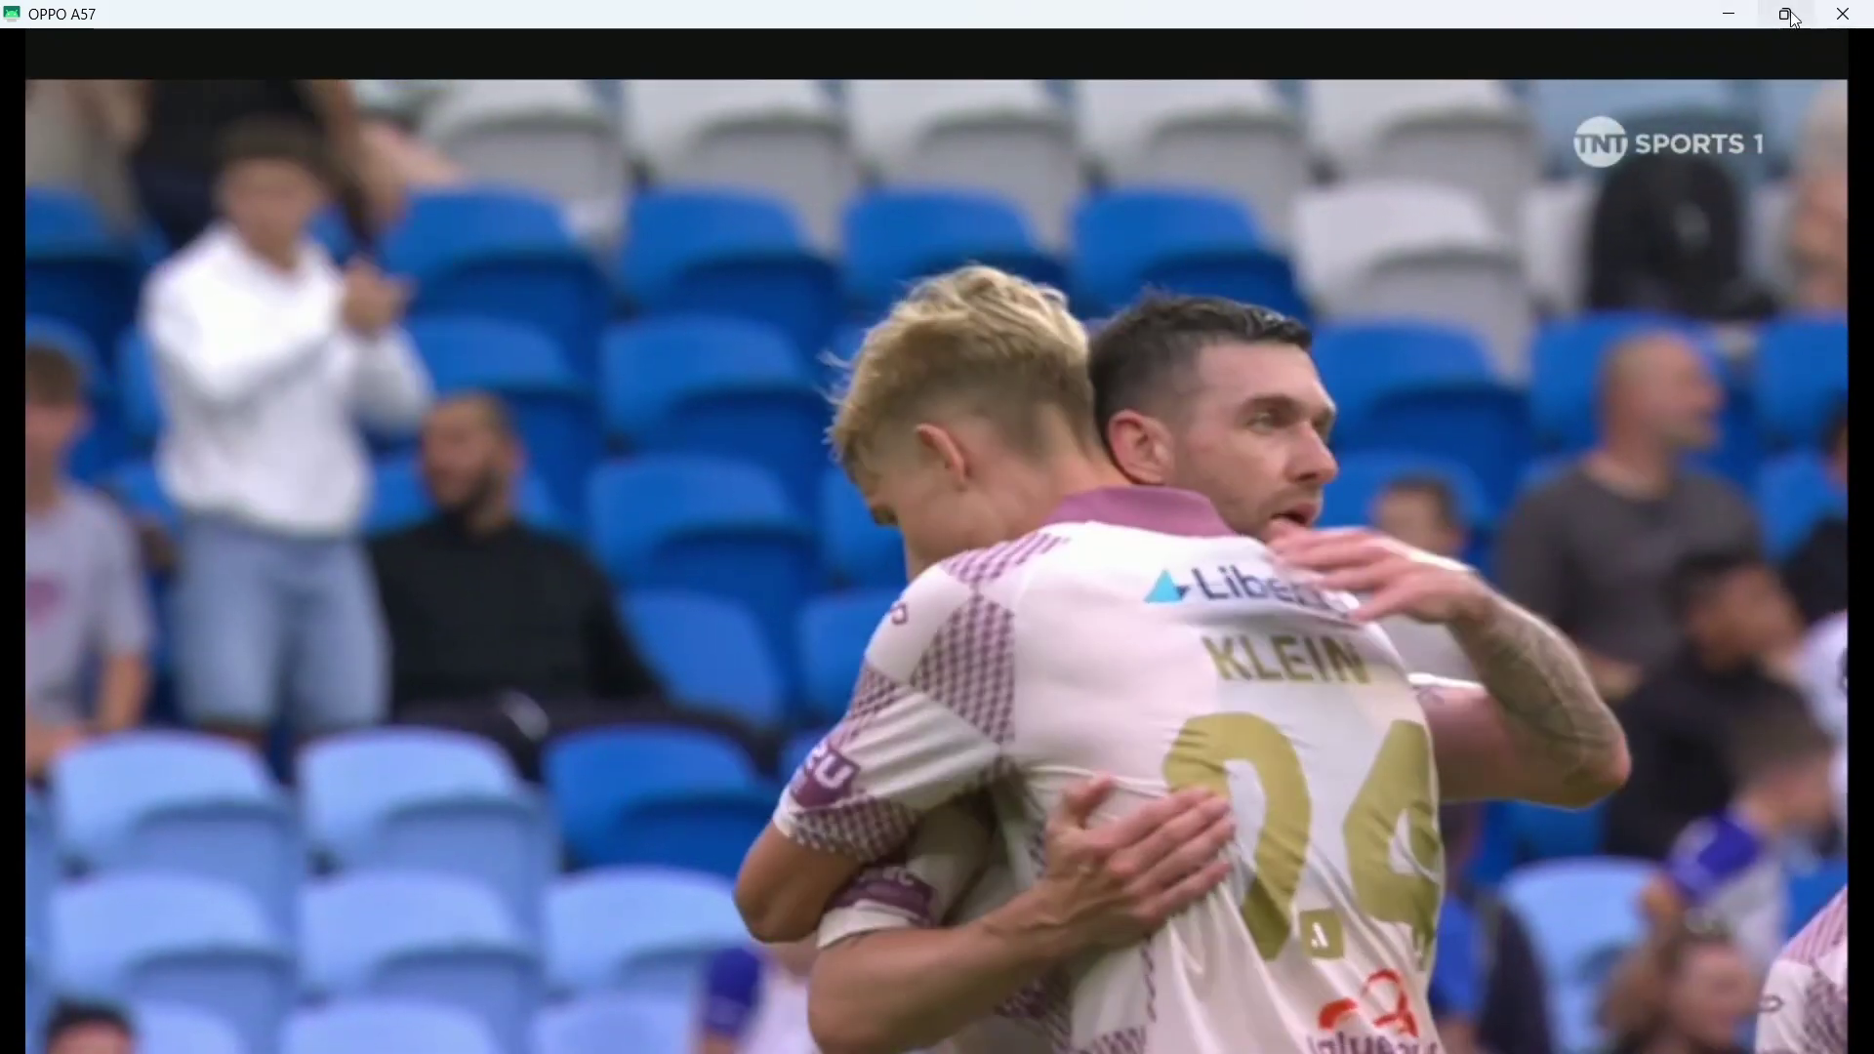
click(1785, 16)
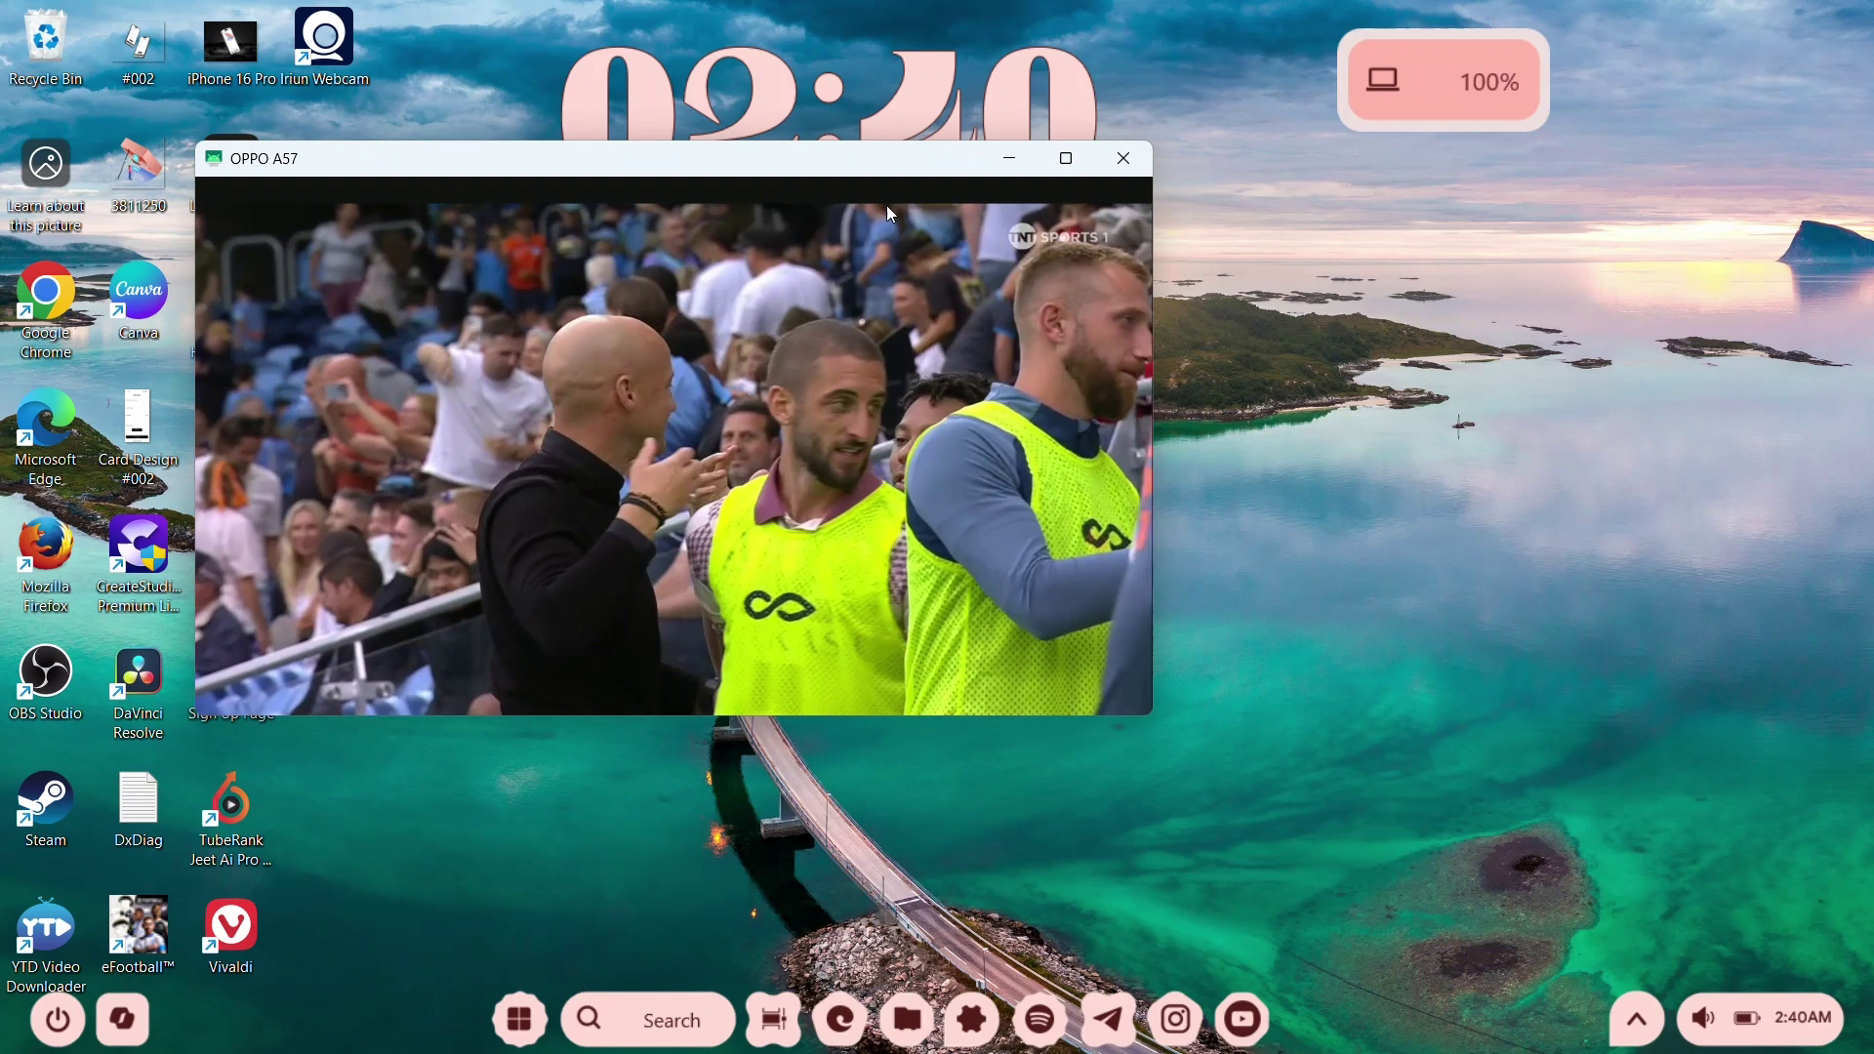